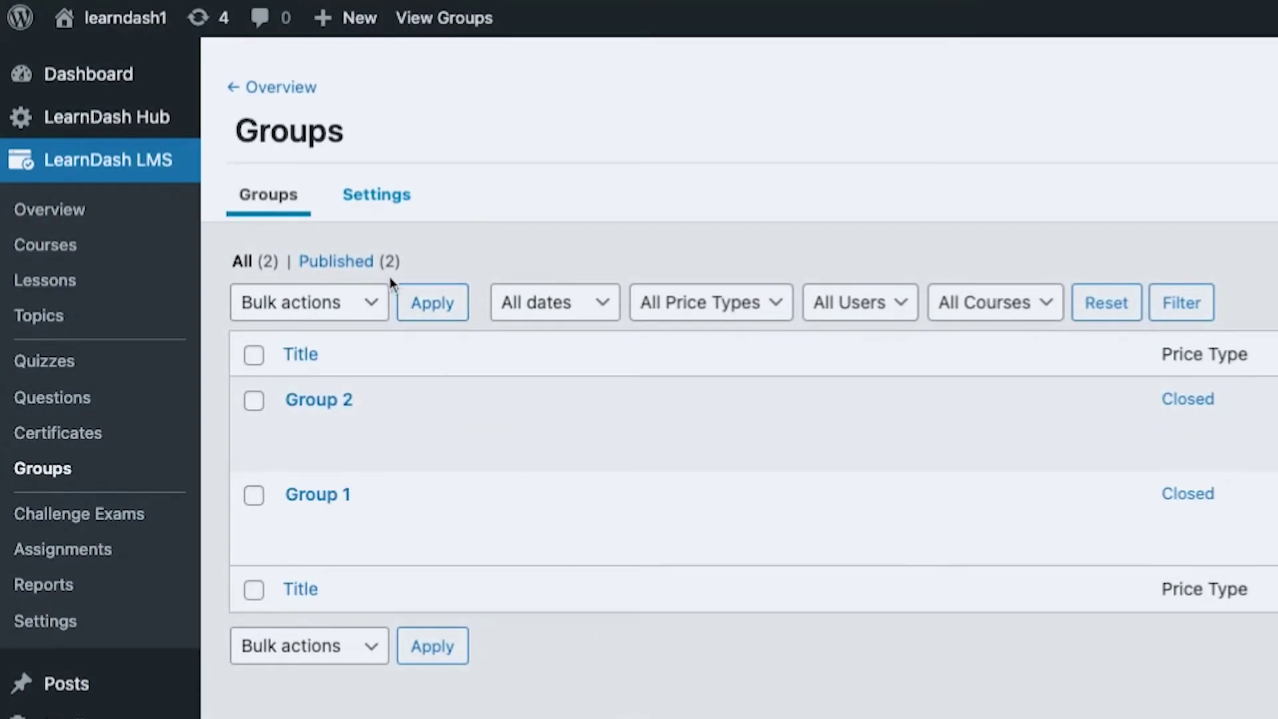
- Move Group 1 and Group 2 to the trash with the Move to Trash bulk action
left_click(254, 355)
left_click(310, 304)
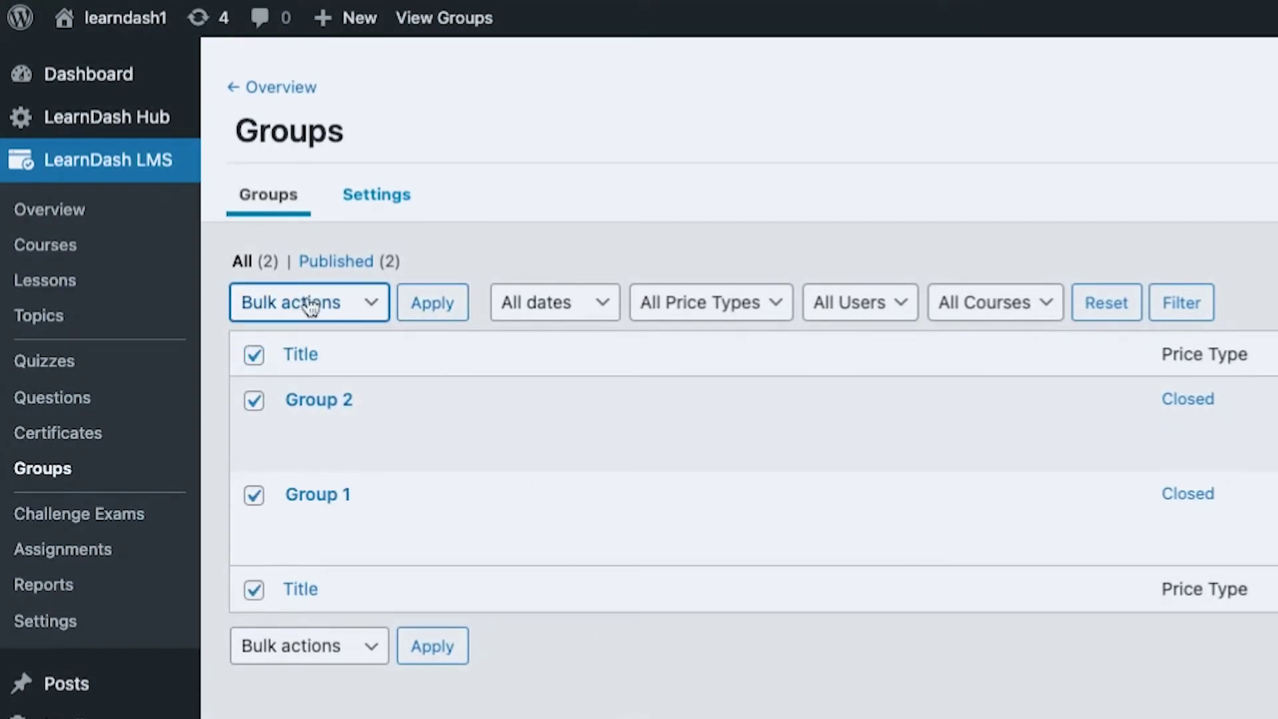
left_click(310, 330)
left_click(433, 303)
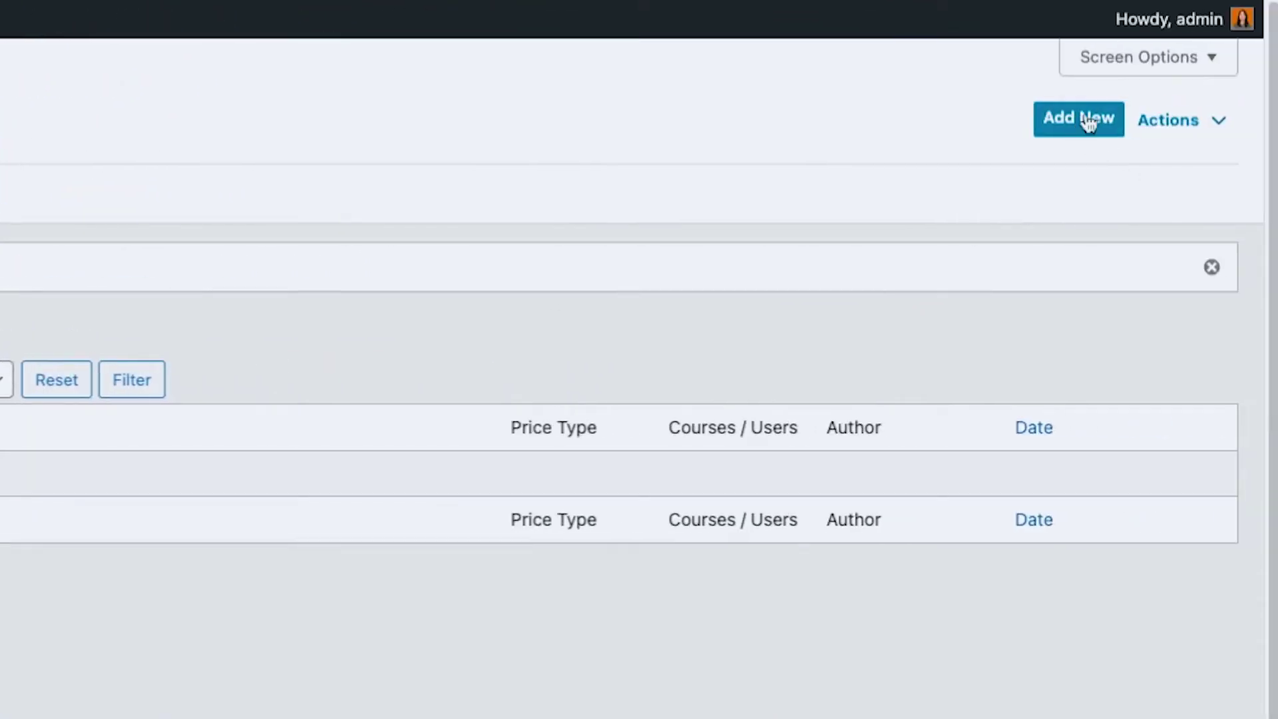
- Review the extra group actions list and dismiss the trash confirmation notice
left_click(1230, 125)
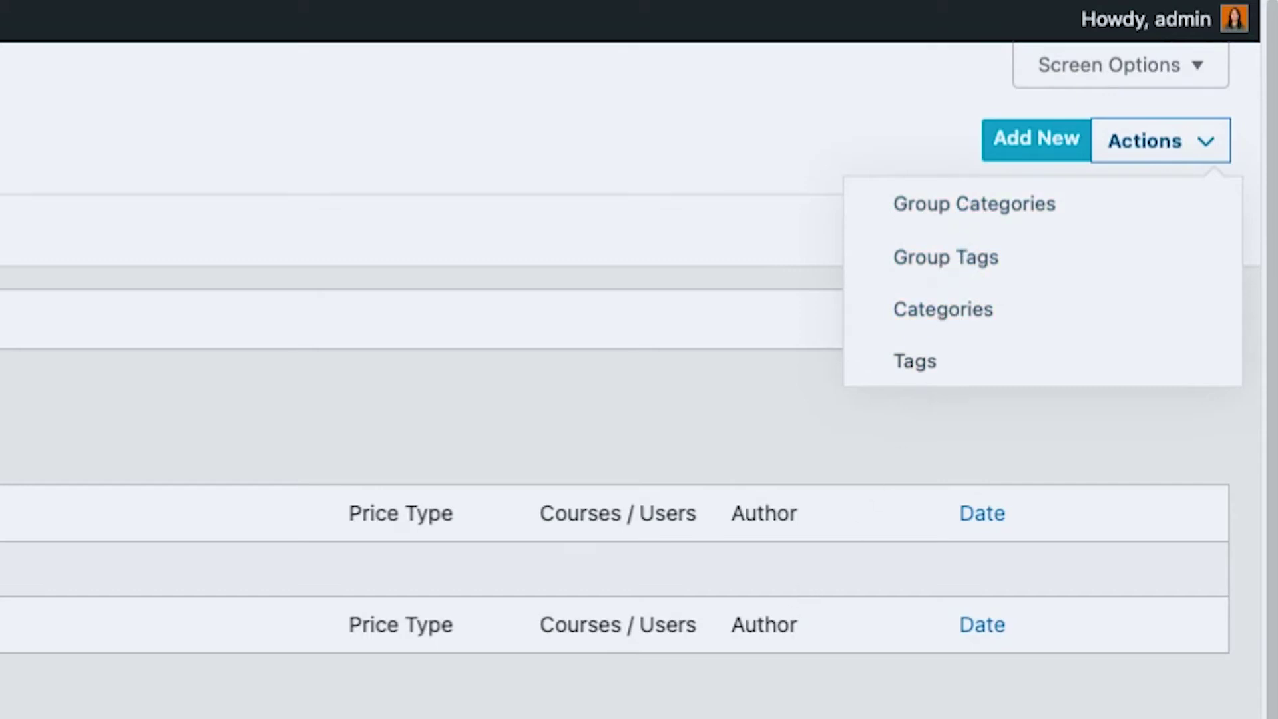
left_click(1025, 422)
left_click(1199, 322)
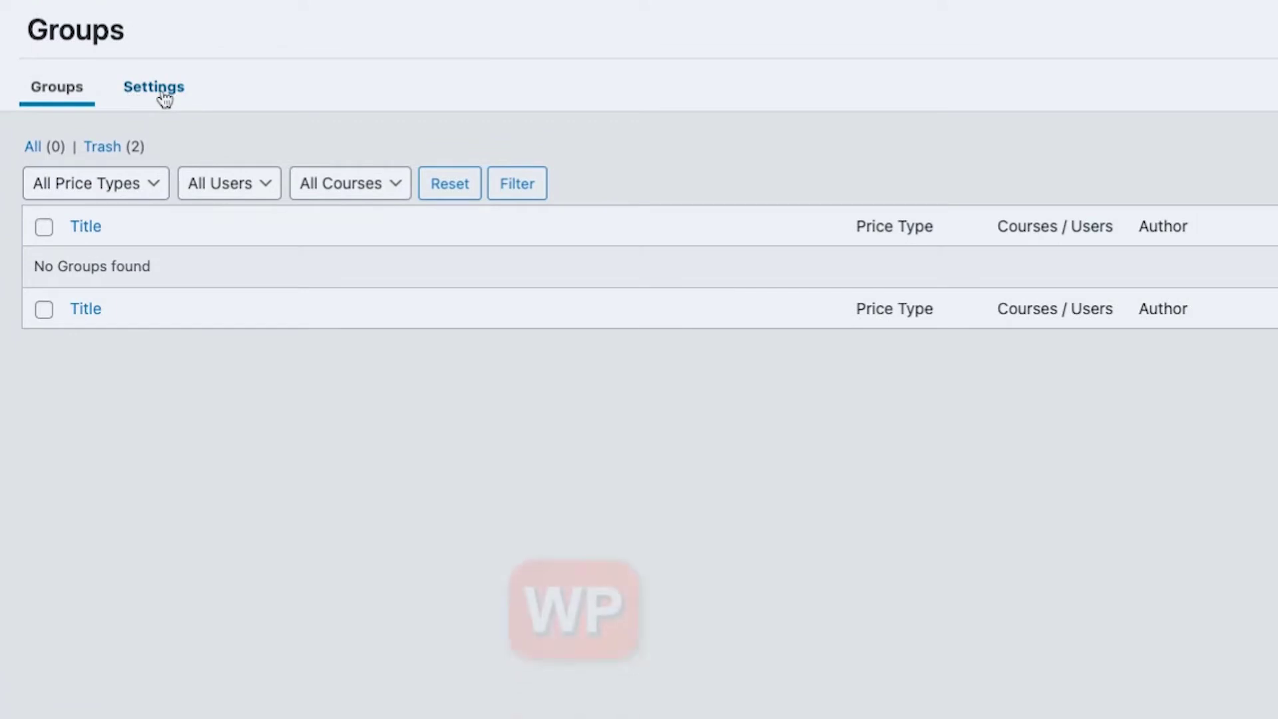
- Review the Groups Settings page, leaving every Group Leader capability off
left_click(154, 87)
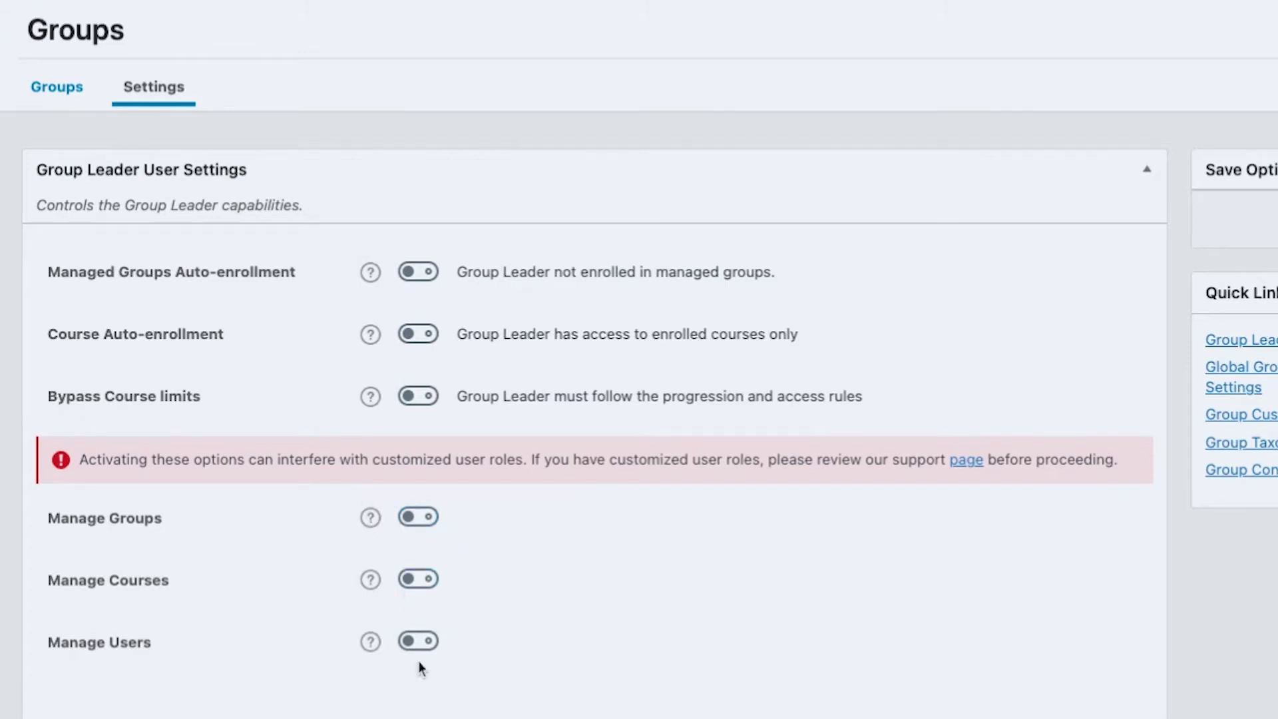
scroll(630, 621, "down", 3)
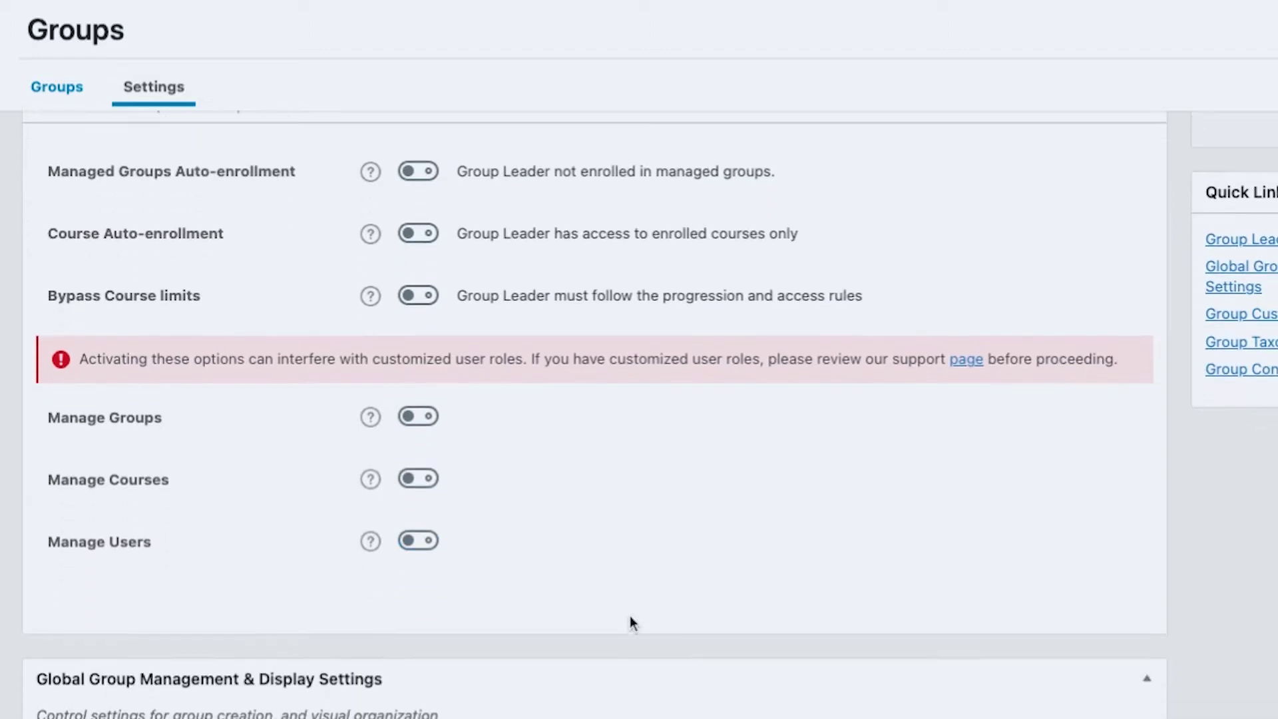
scroll(630, 621, "down", 2)
scroll(590, 626, "down", 2)
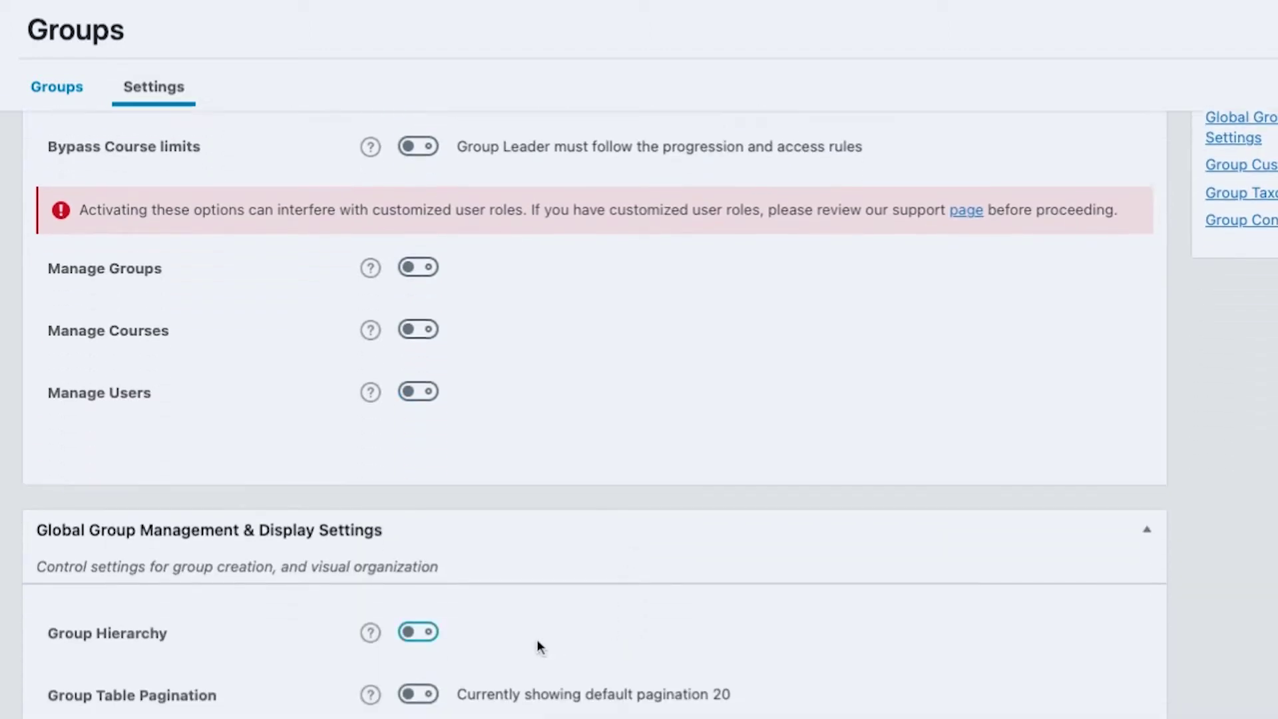
scroll(417, 668, "down", 2)
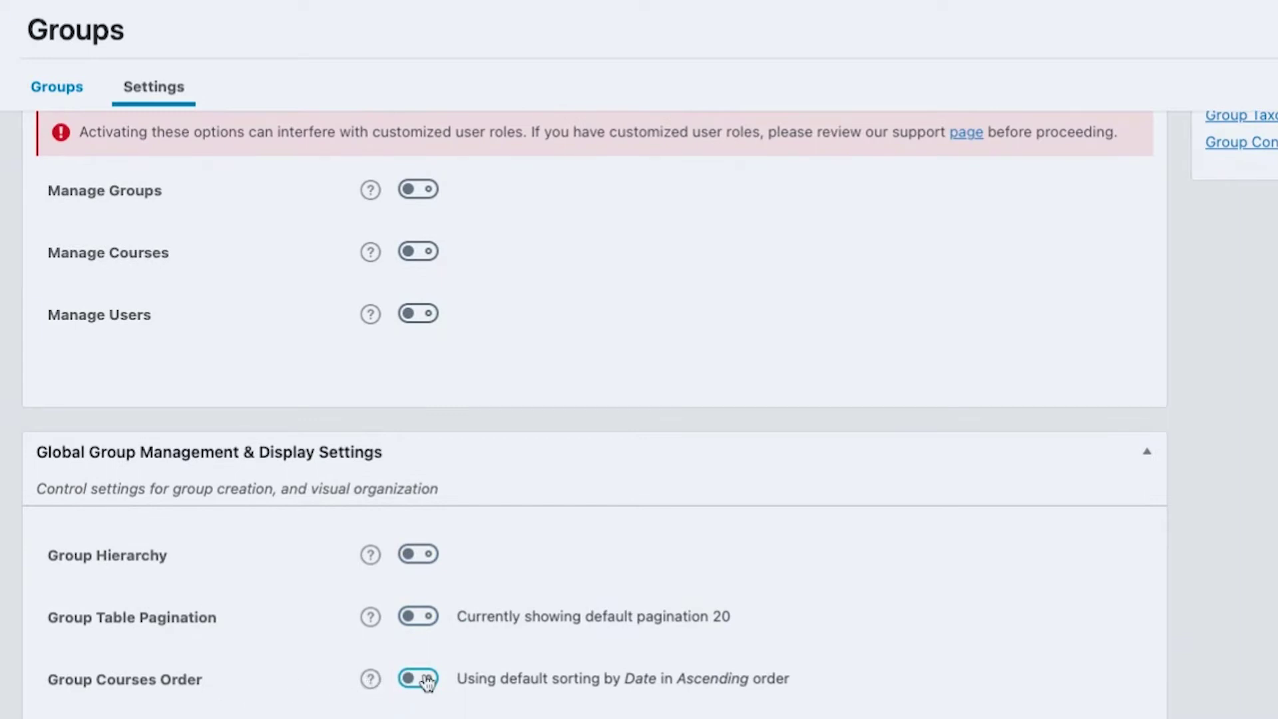
scroll(418, 680, "down", 1)
scroll(418, 680, "down", 3)
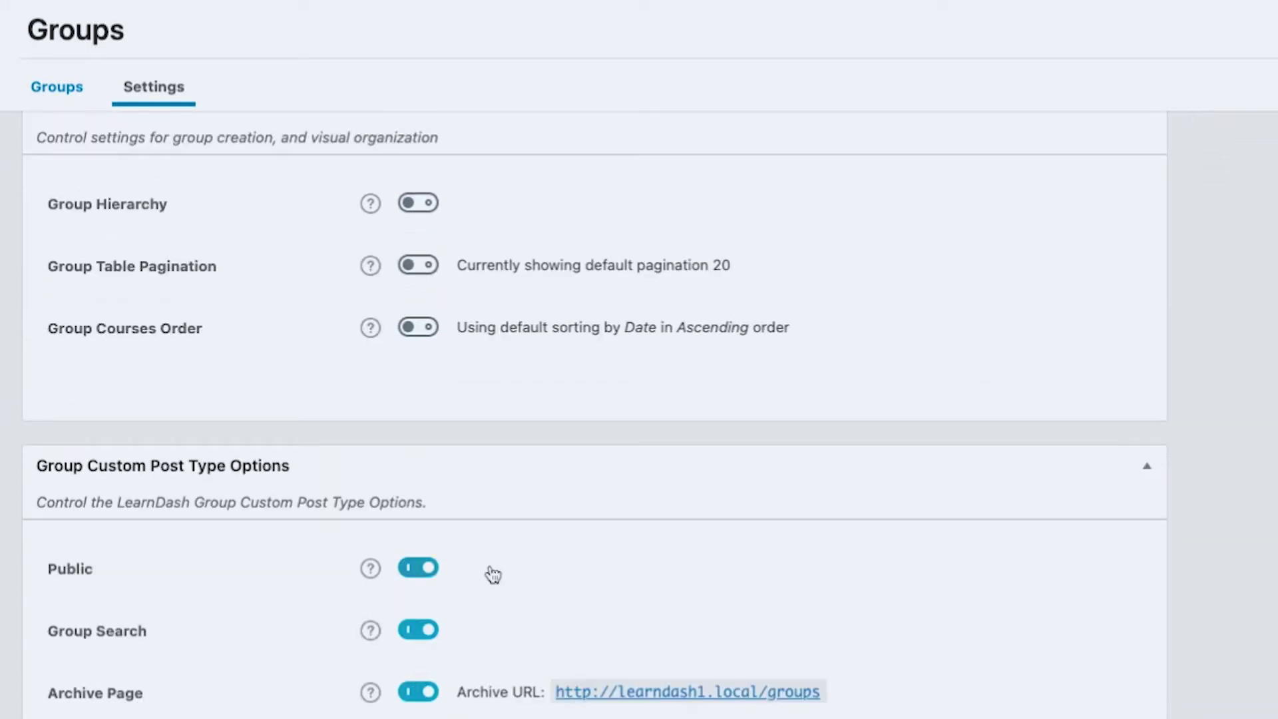
scroll(496, 569, "down", 2)
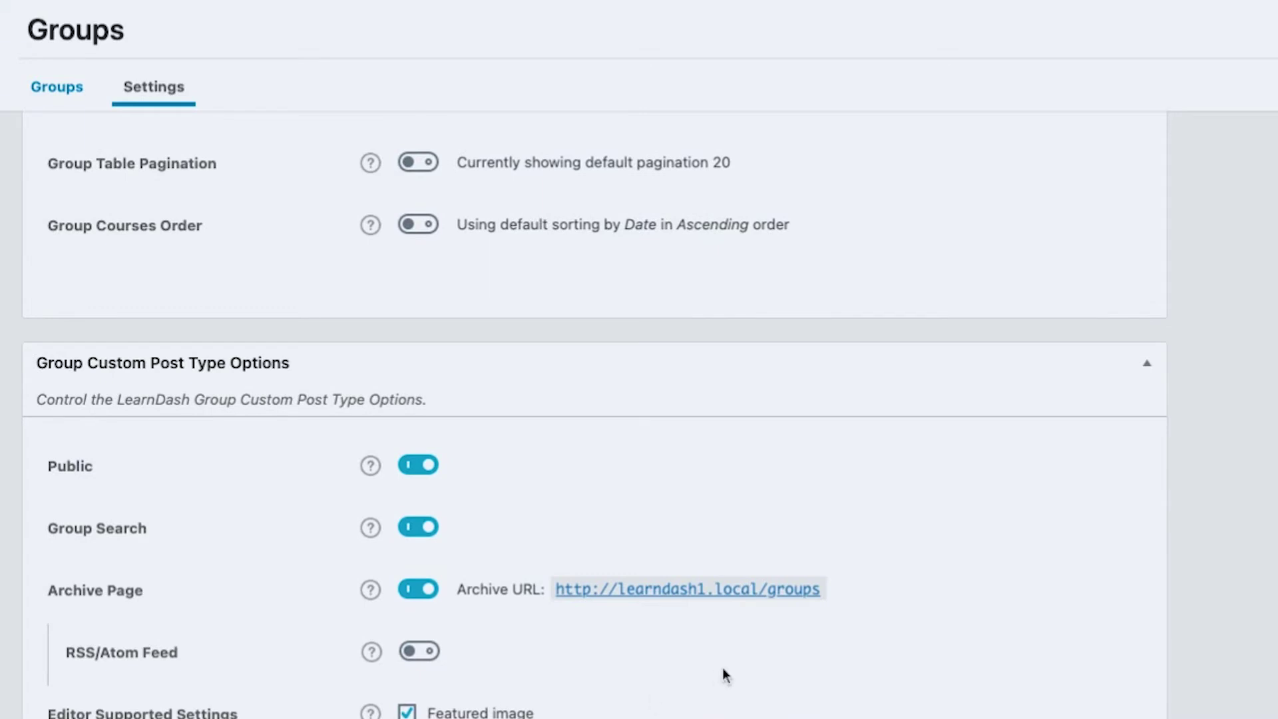
scroll(785, 663, "up", 8)
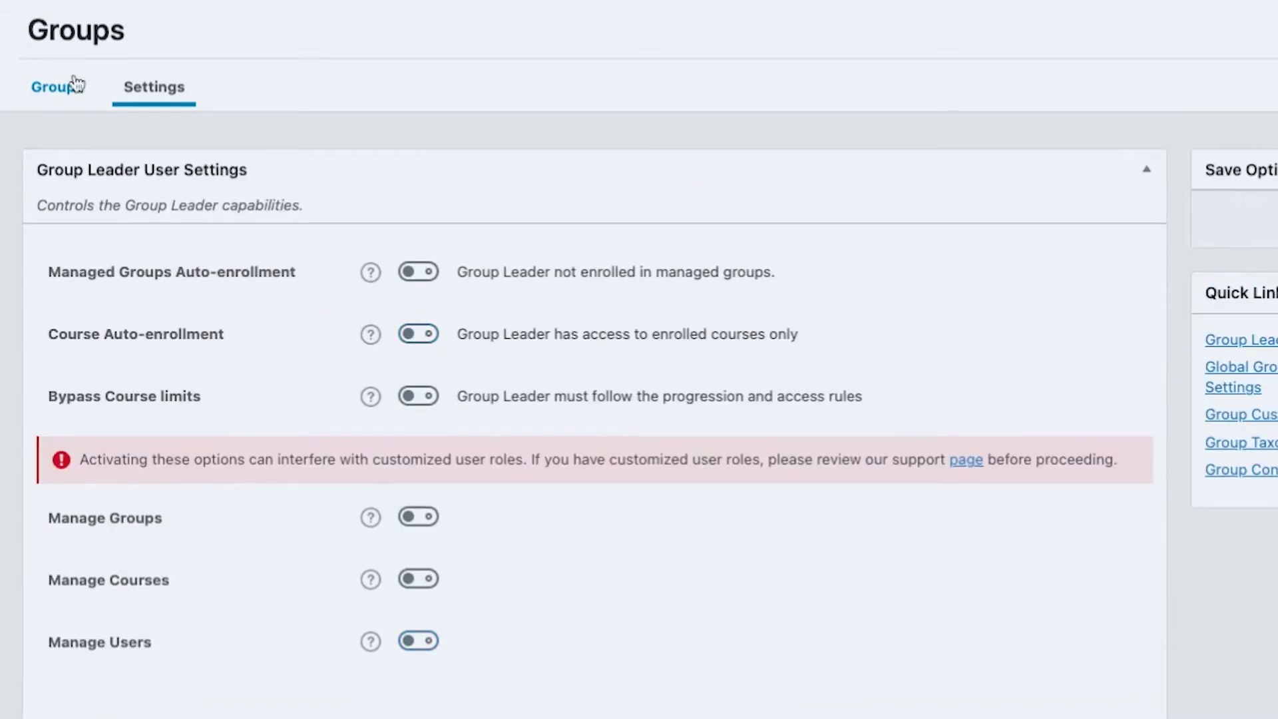
- Start a new group 'Group A Test', check Status & visibility, and view its access settings with mode Free
left_click(58, 87)
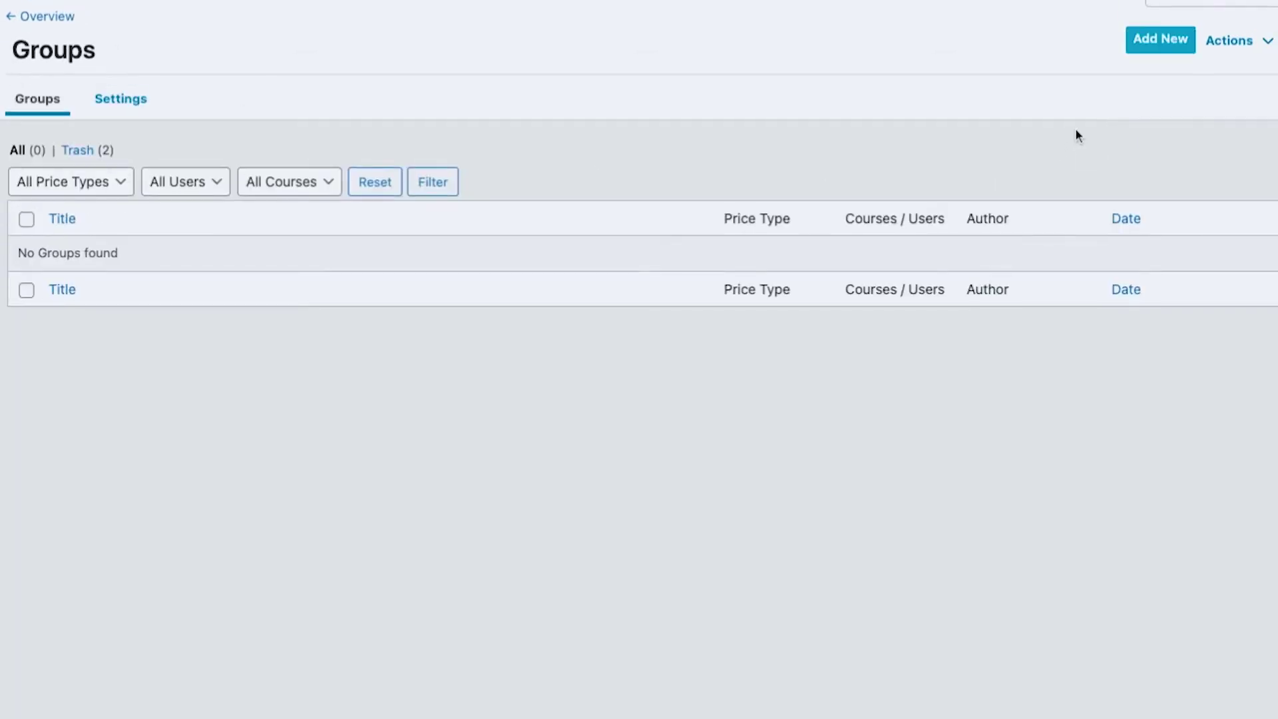
left_click(1162, 40)
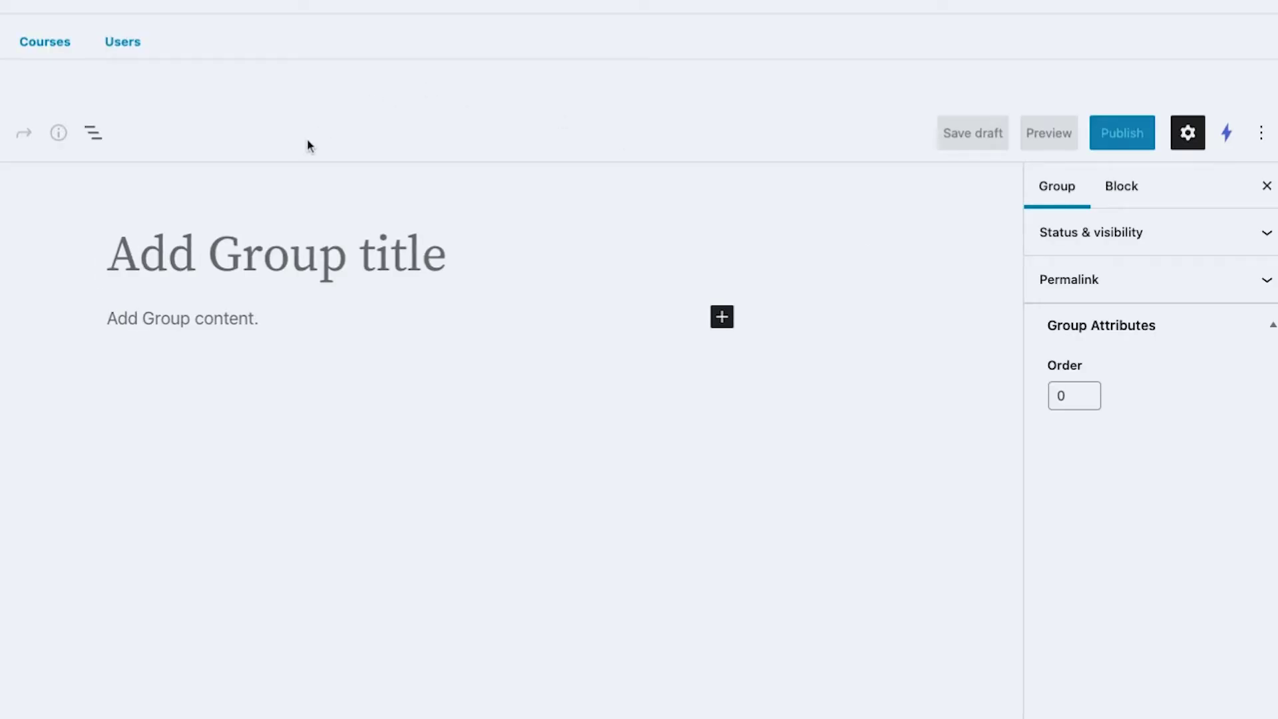
type("Group A Test")
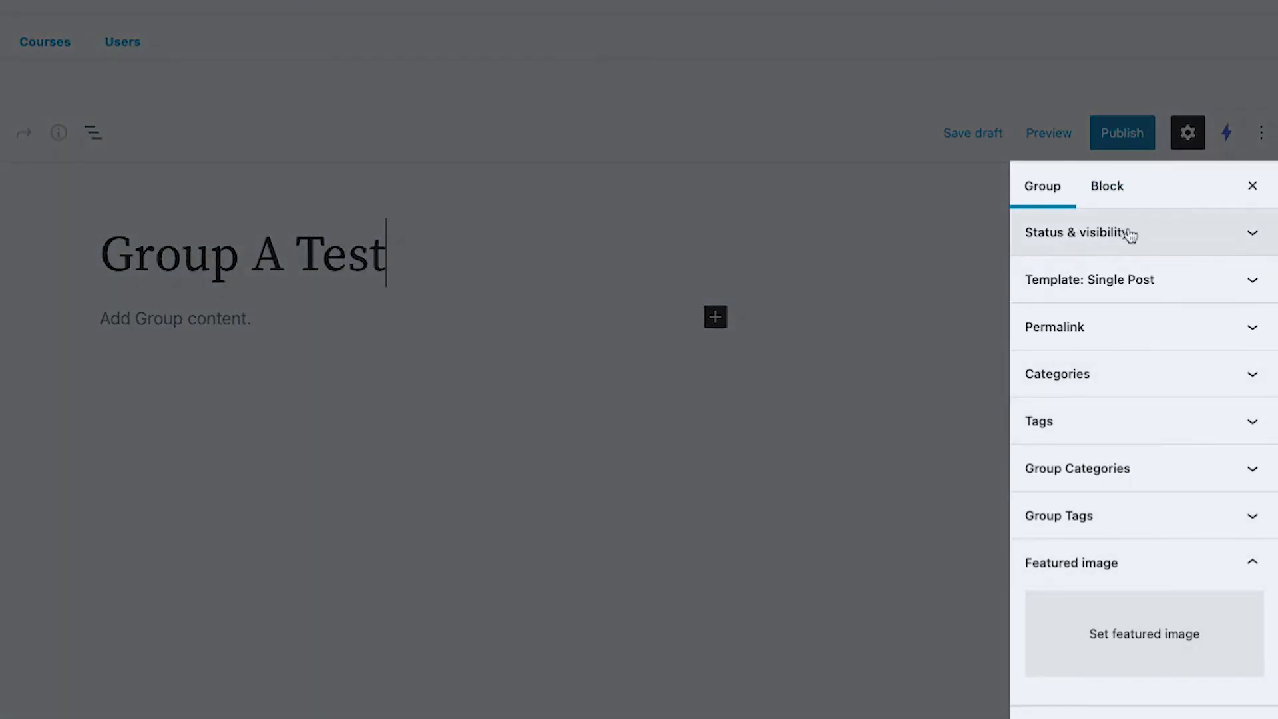
left_click(1135, 235)
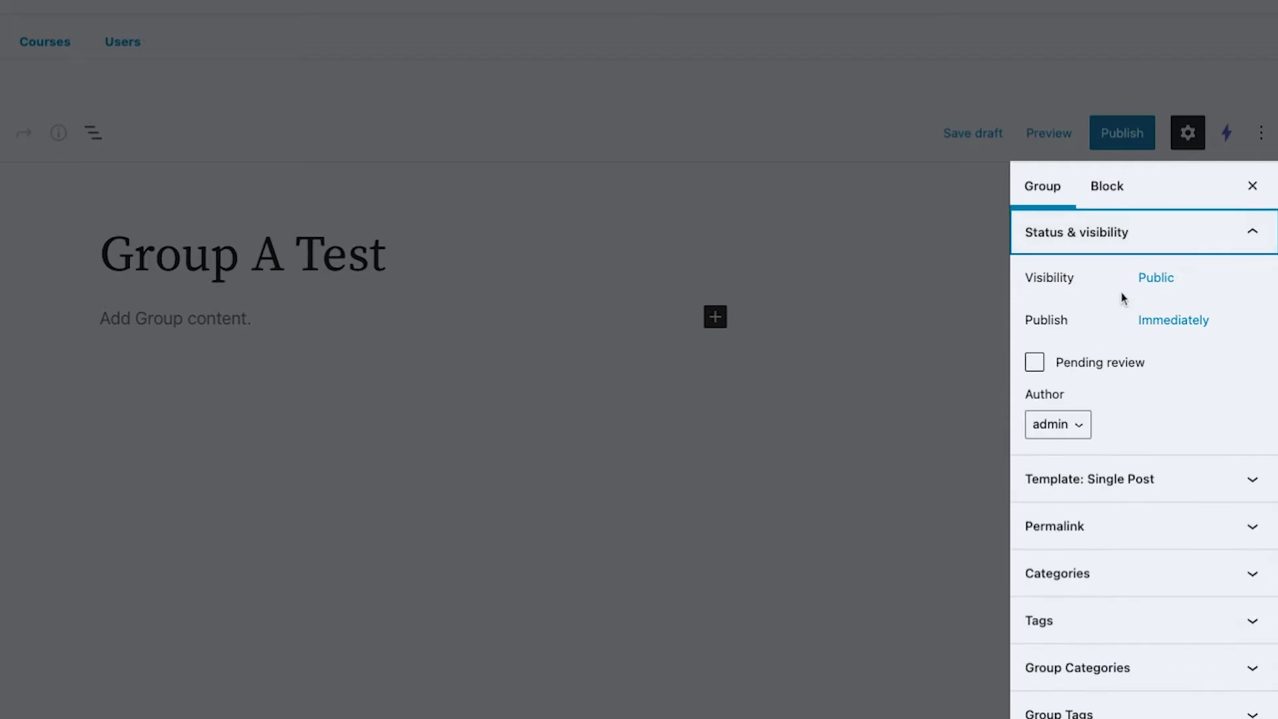
left_click(1198, 231)
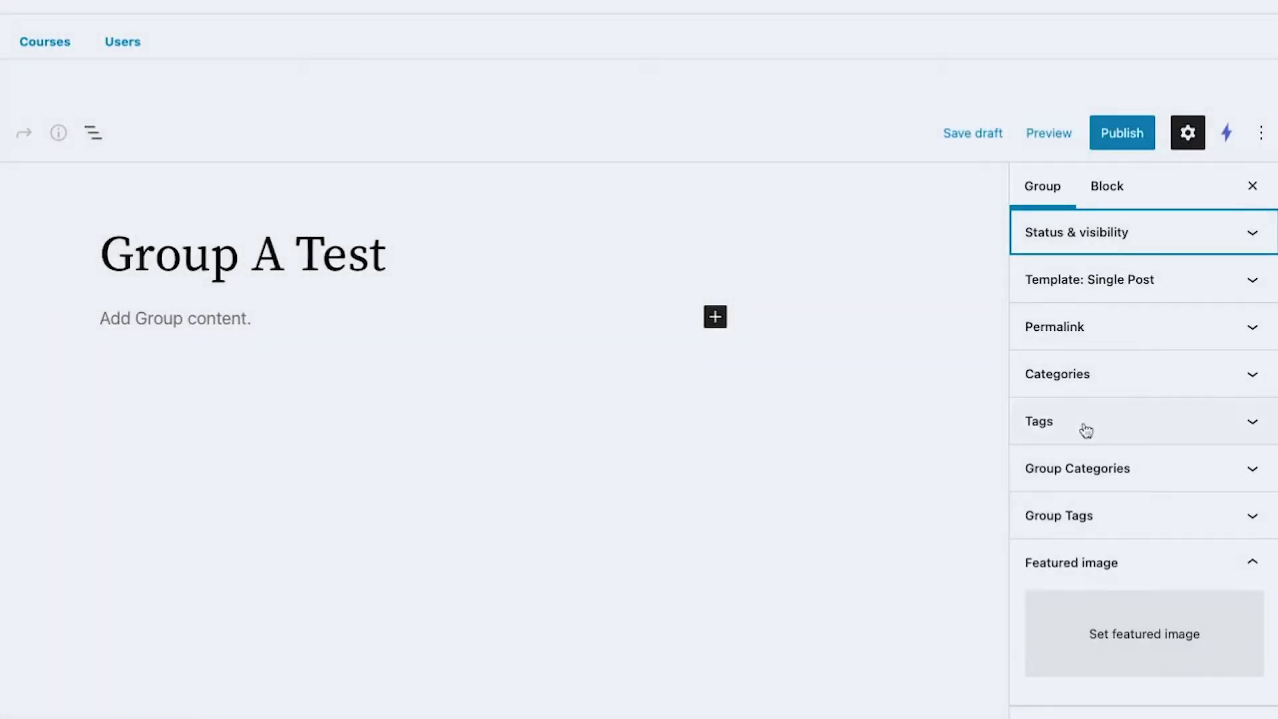
scroll(1084, 429, "down", 2)
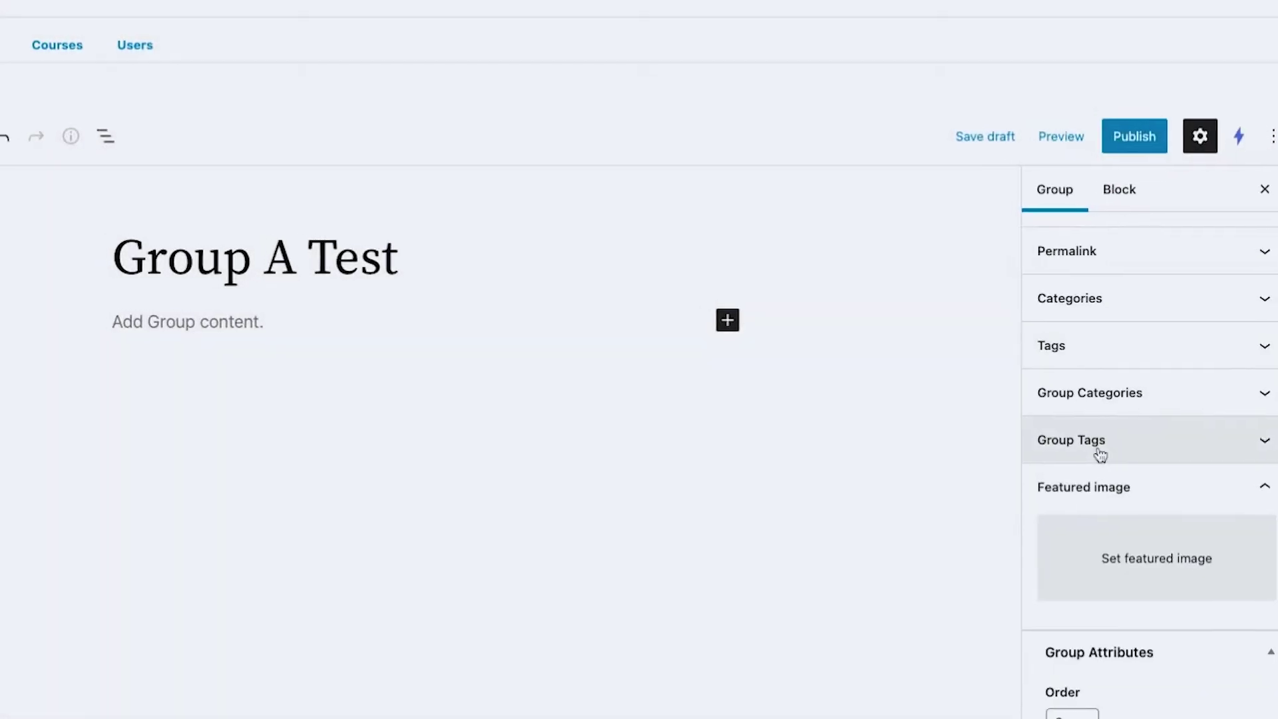
left_click(137, 100)
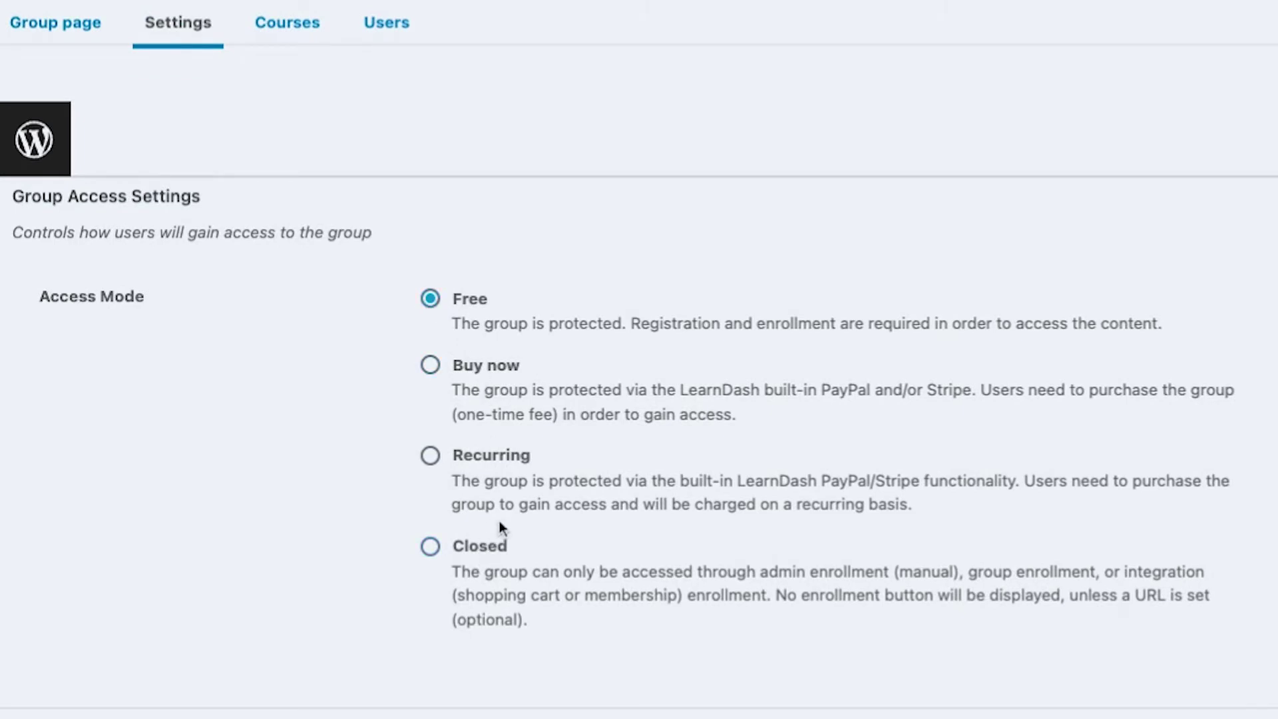
scroll(500, 521, "down", 3)
scroll(500, 520, "down", 2)
scroll(502, 521, "down", 2)
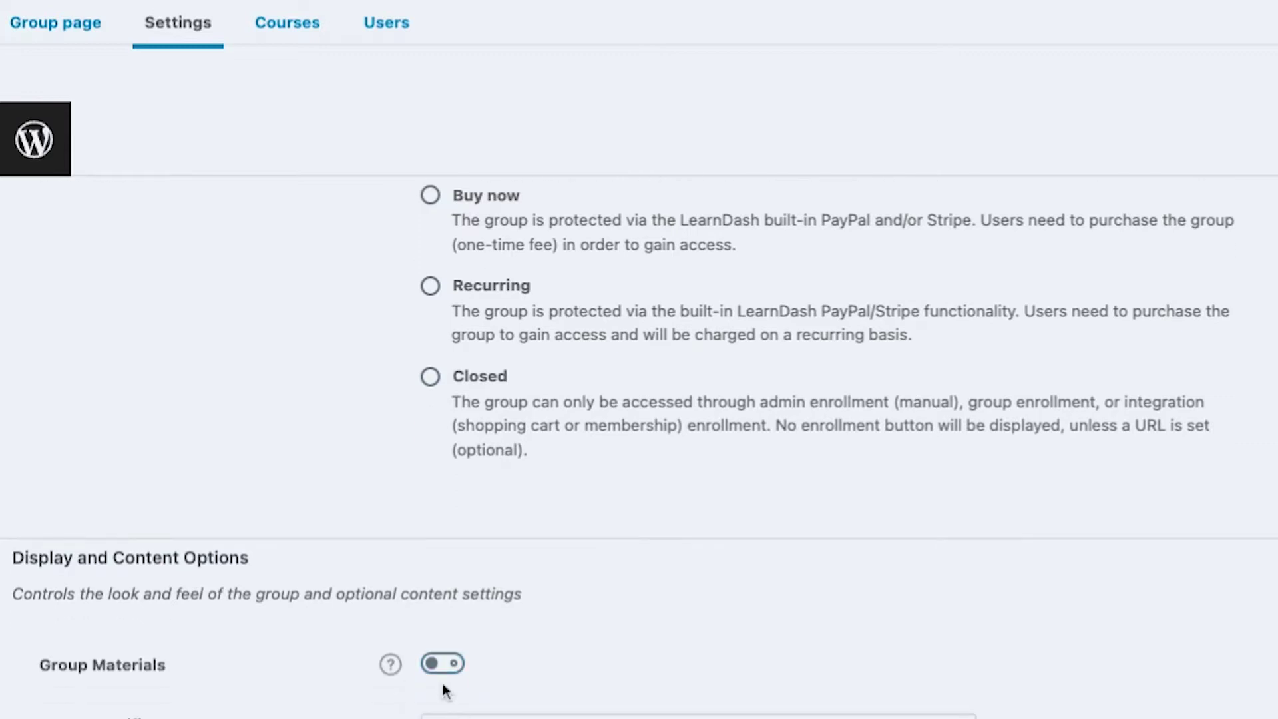
scroll(444, 669, "down", 2)
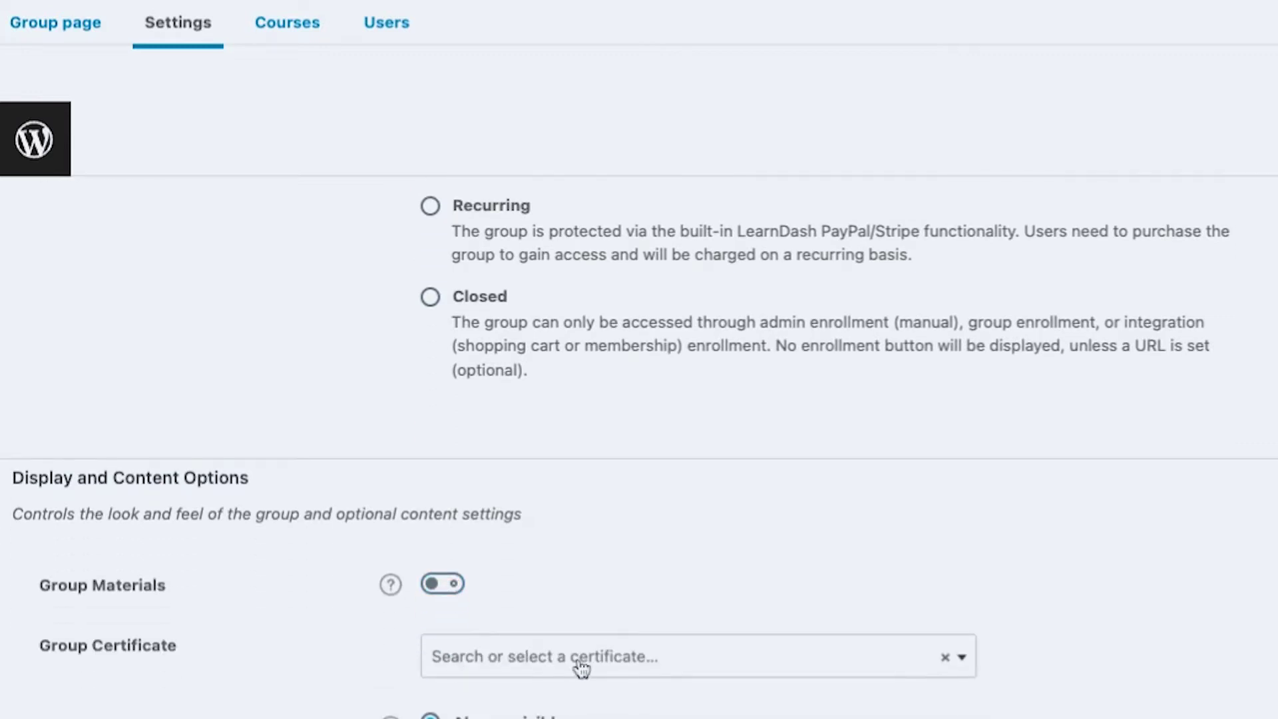
scroll(984, 671, "down", 1)
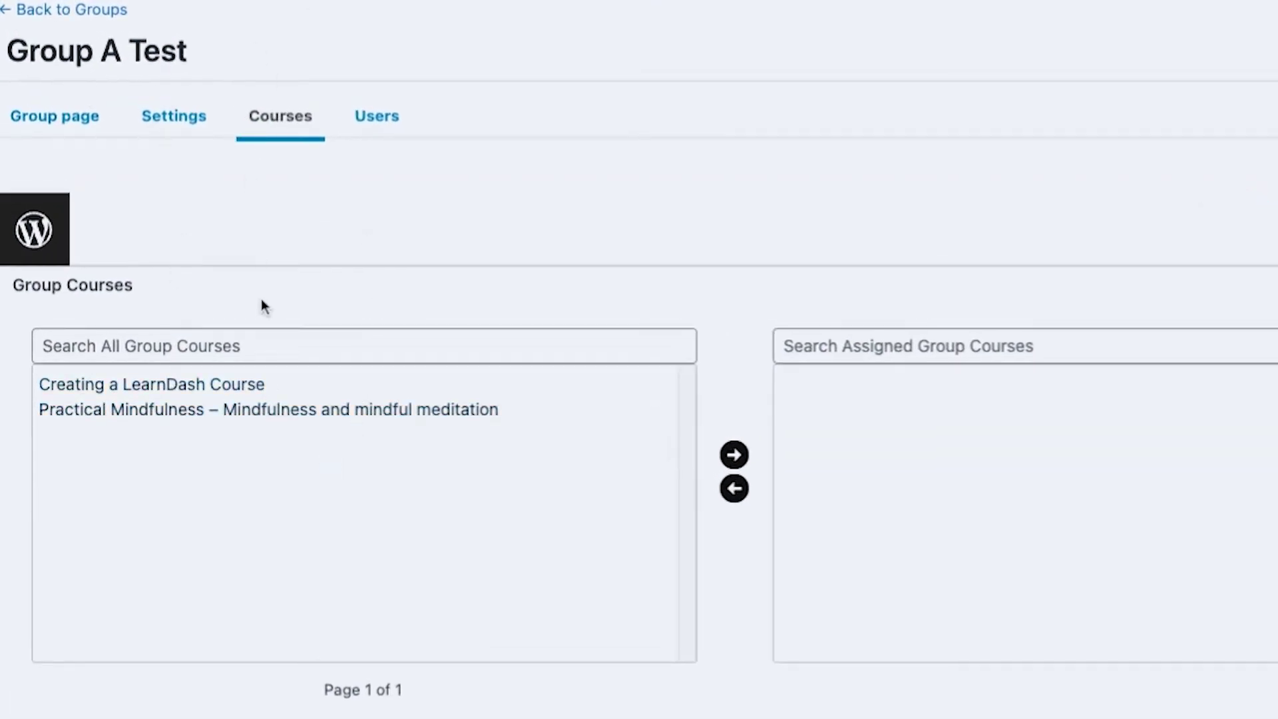
- Assign Creating a LearnDash Course and Practical Mindfulness to the group, leaving auto-enroll off
left_click(229, 386)
left_click(229, 410)
left_click(237, 387)
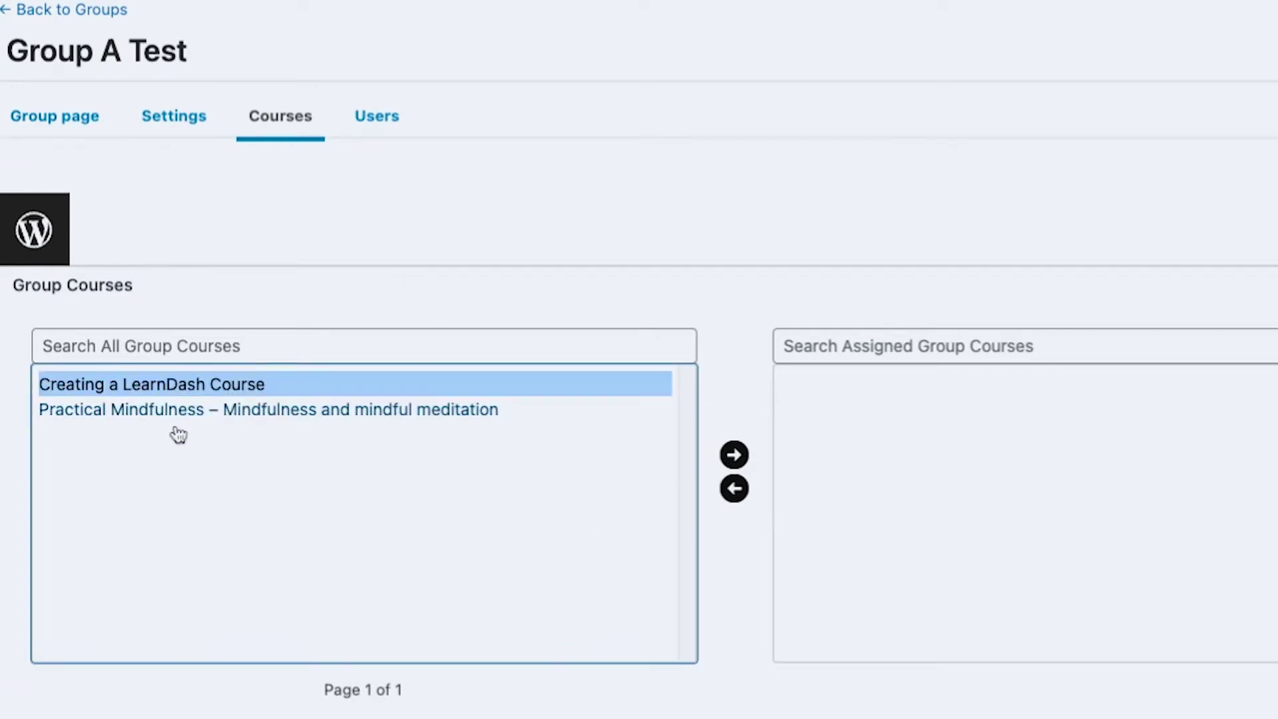
left_click(192, 412, "shift")
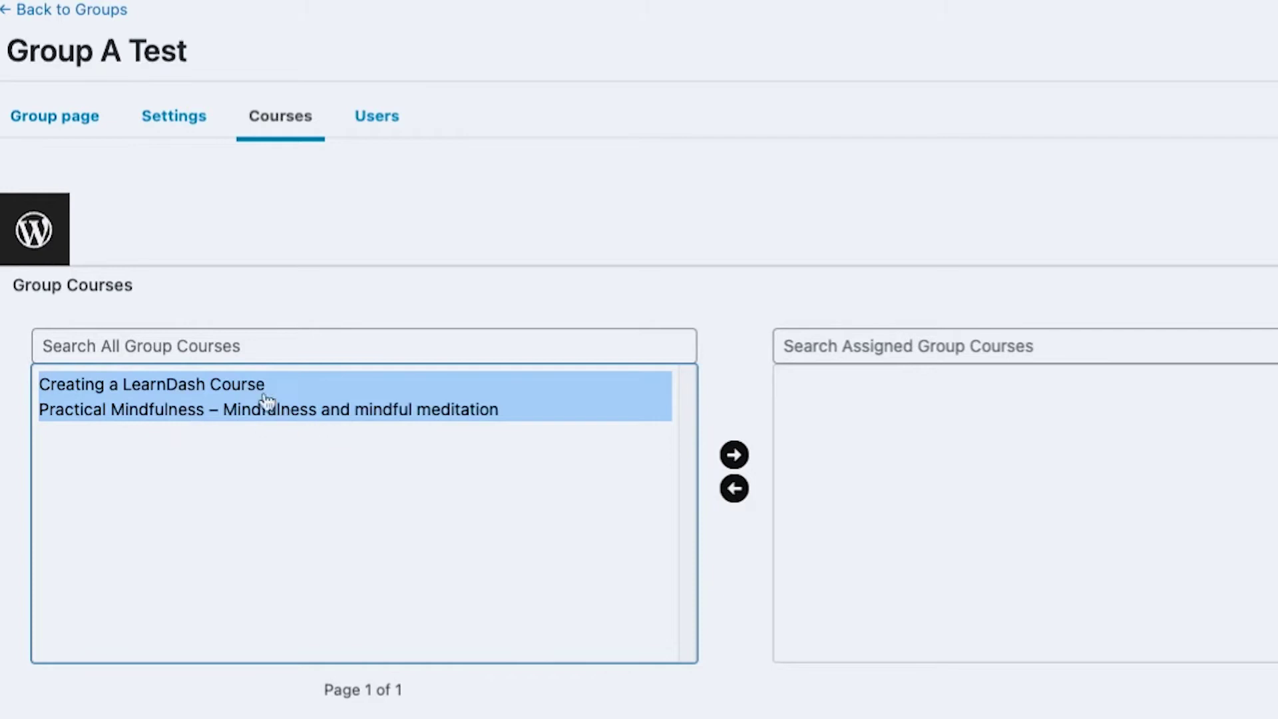
left_click(735, 455)
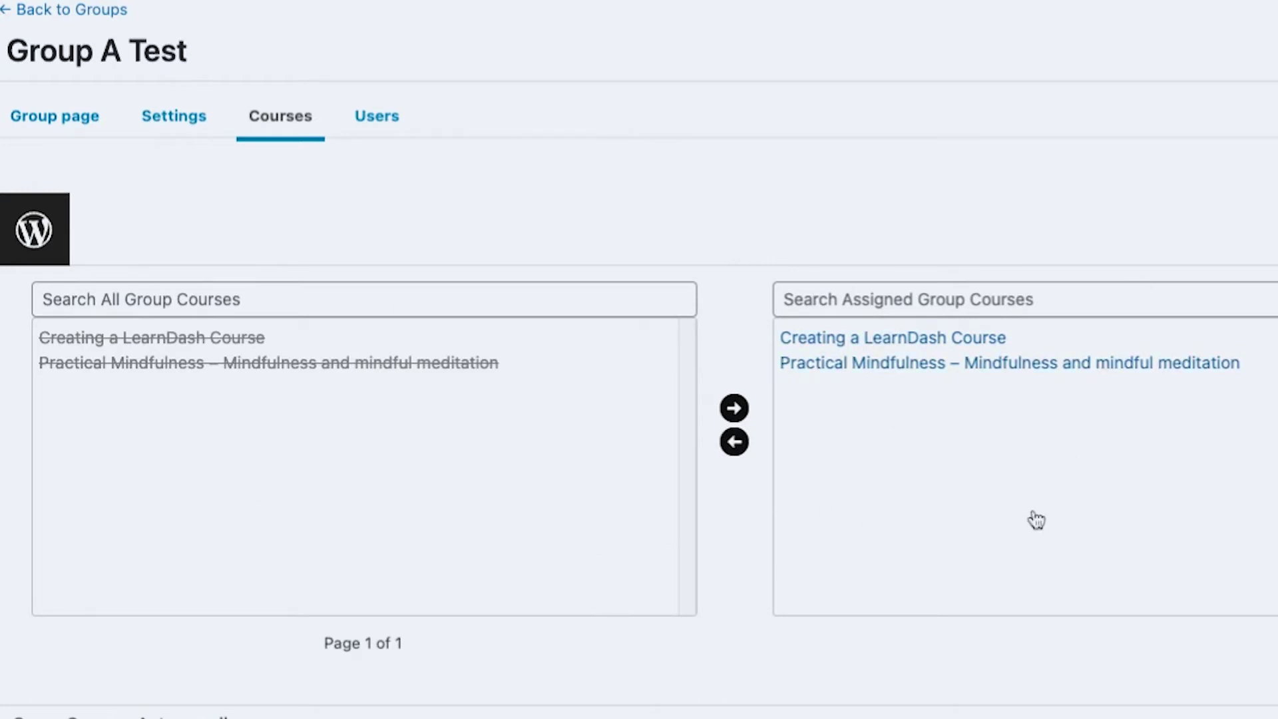
scroll(625, 625, "down", 2)
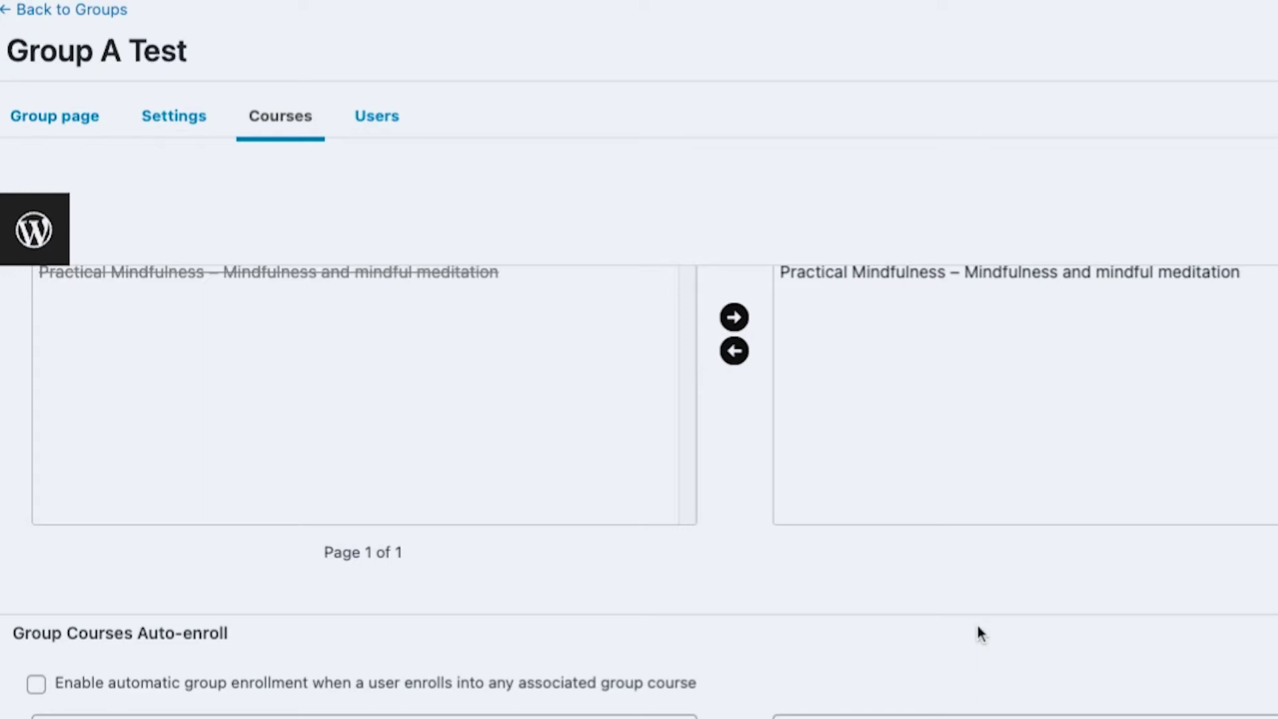
scroll(978, 633, "down", 3)
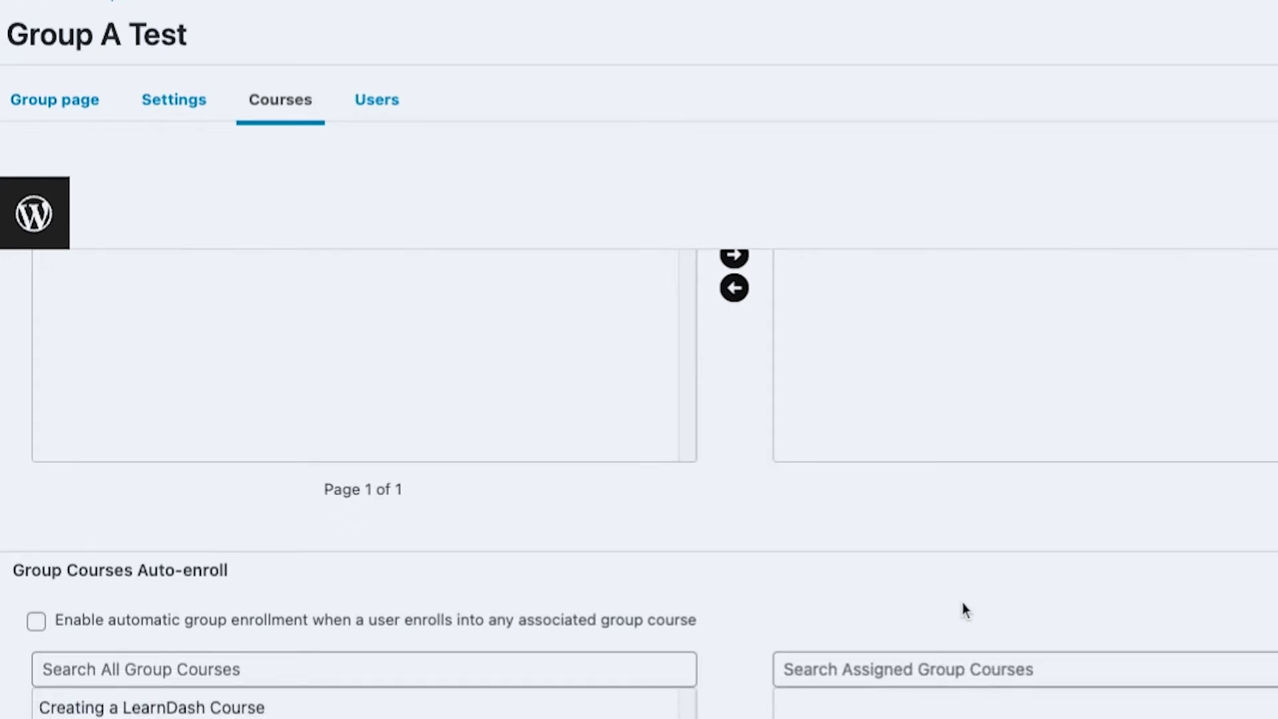
scroll(918, 586, "down", 4)
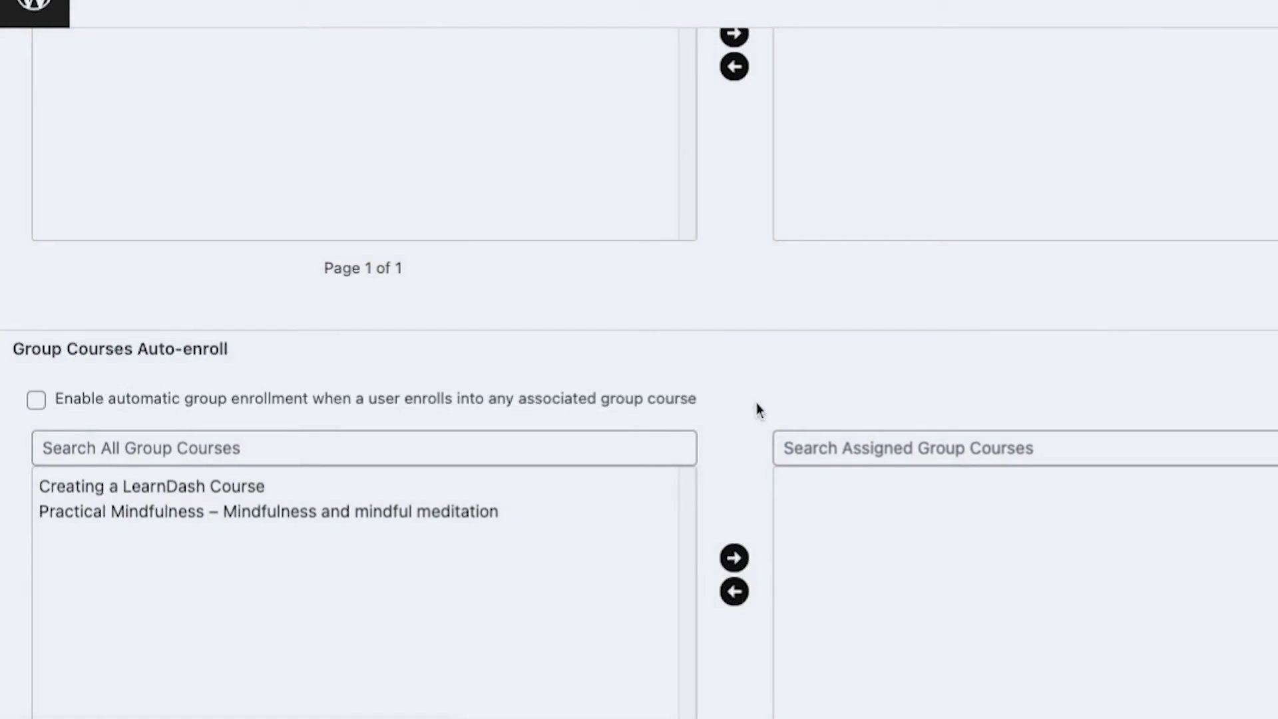
scroll(756, 402, "up", 2)
- Unassign both courses, test the Auto-enroll checkbox, and assign only Creating a LearnDash Course
left_click(903, 147)
left_click(904, 171, "shift")
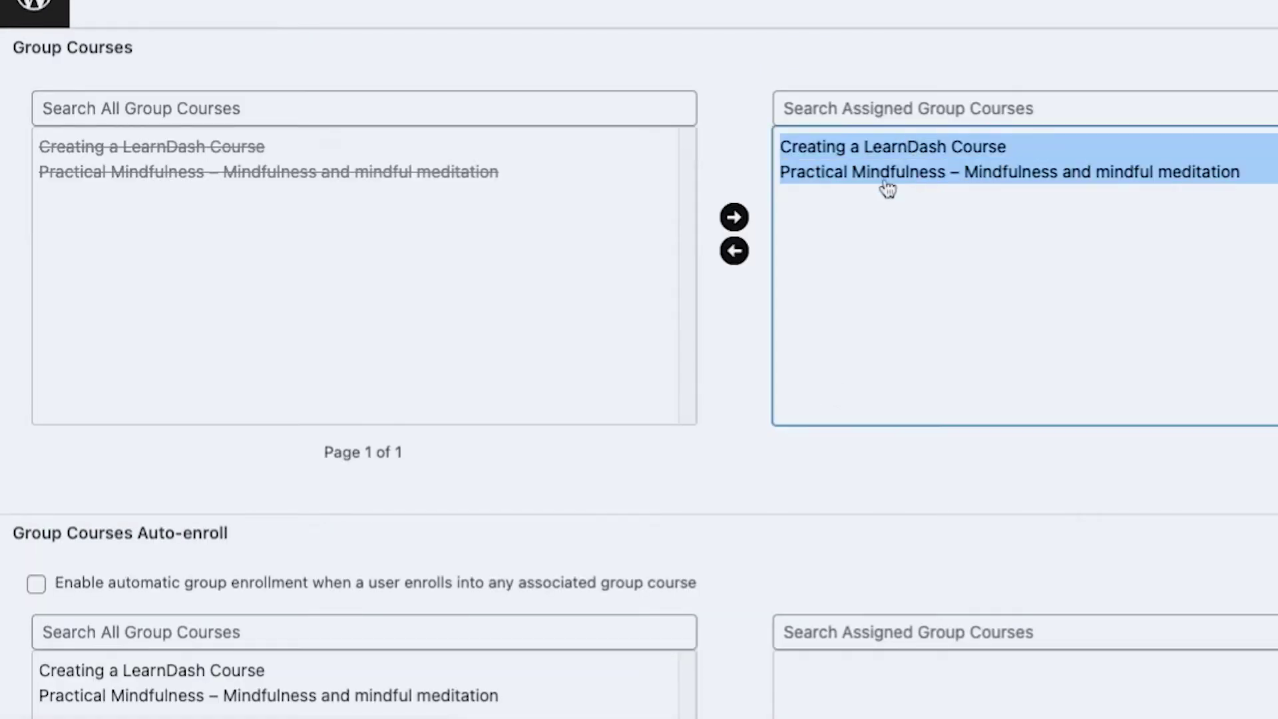
left_click(734, 251)
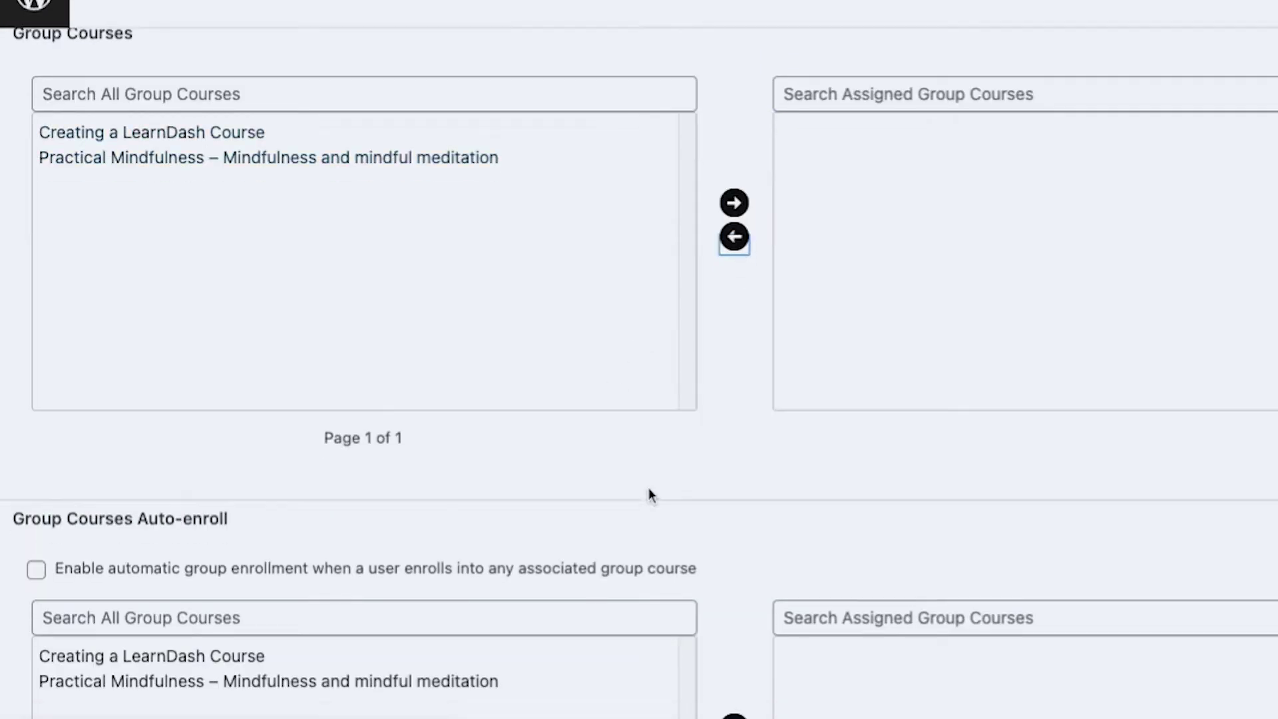
scroll(639, 350, "down", 3)
left_click(189, 534)
scroll(189, 535, "down", 1)
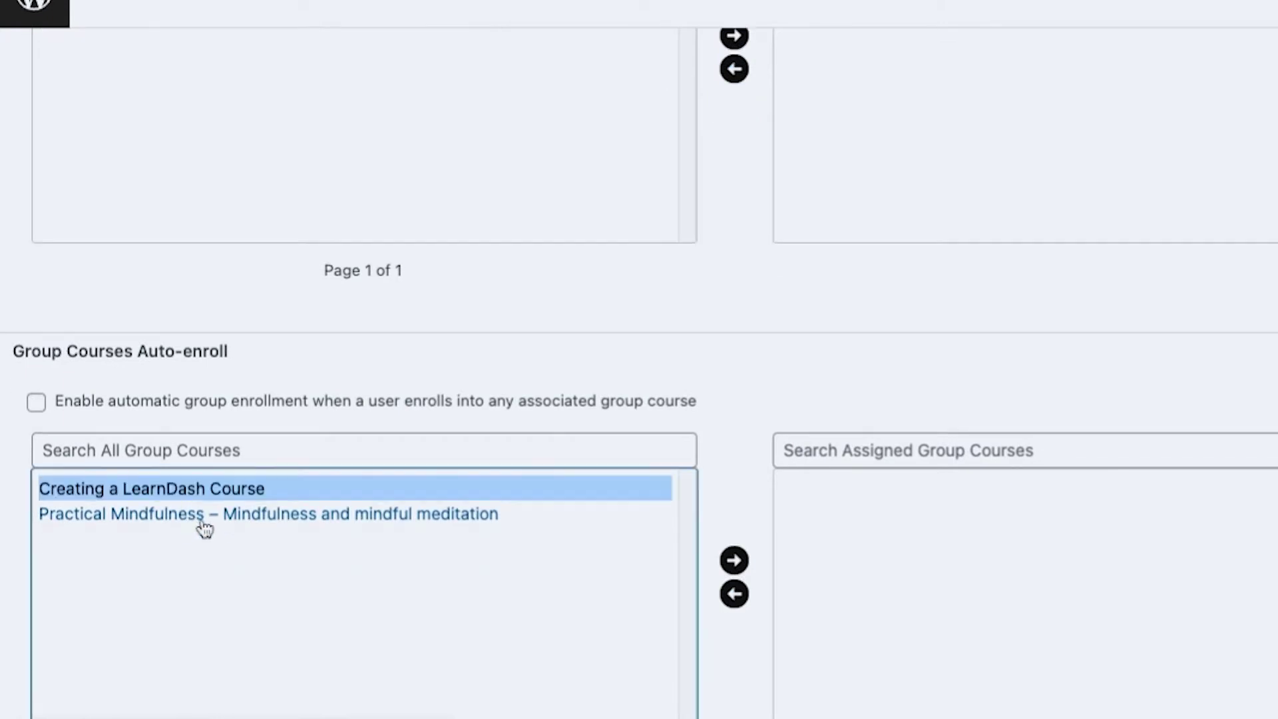
left_click(35, 403)
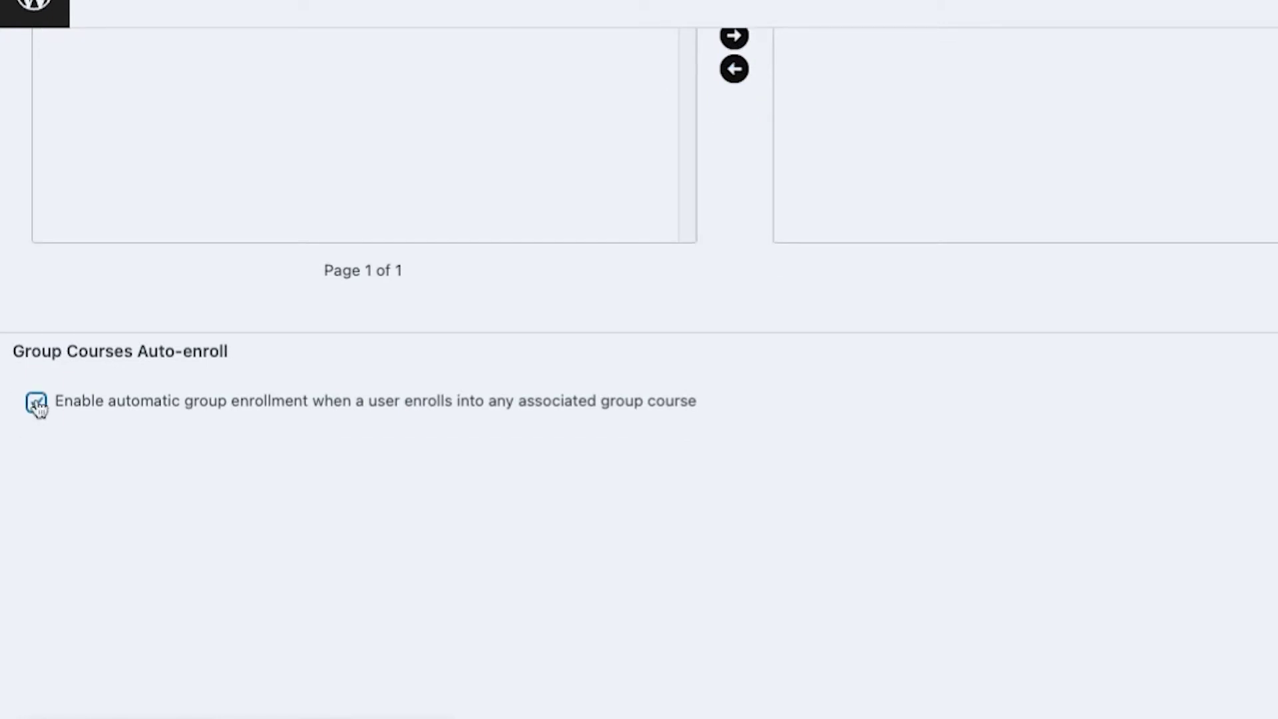
left_click(34, 402)
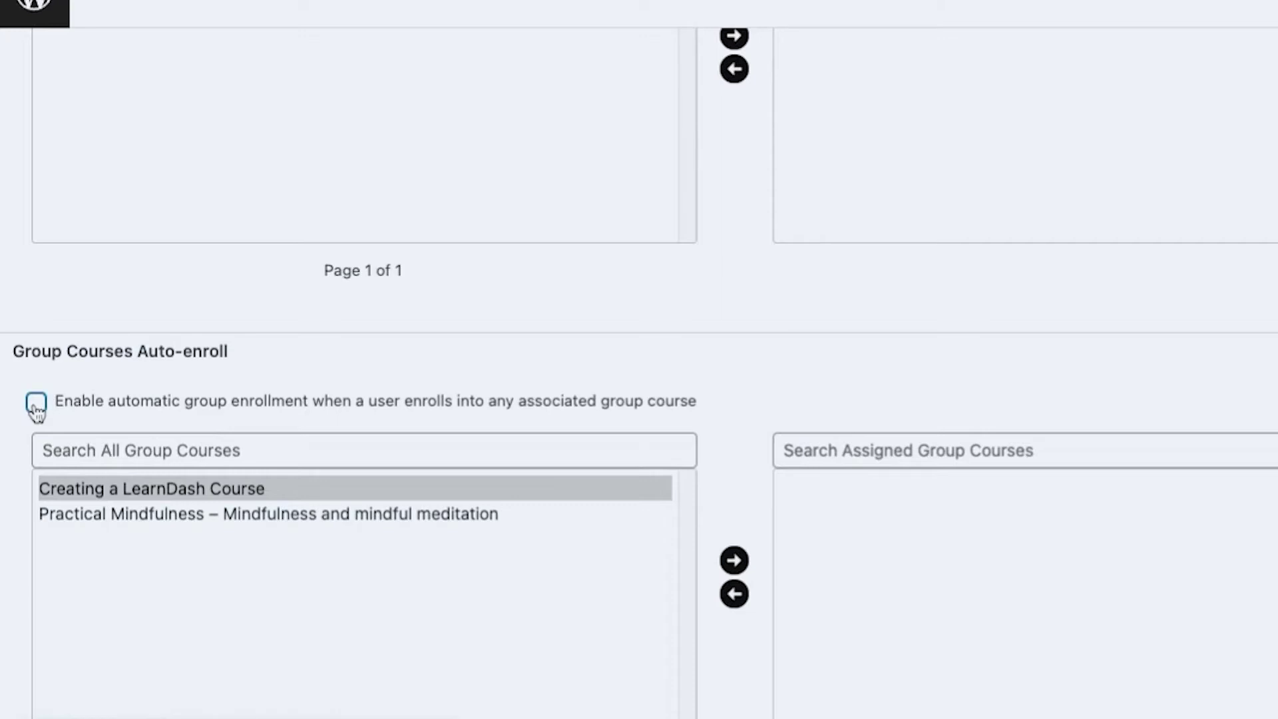
left_click(36, 403)
scroll(429, 540, "up", 4)
left_click(157, 150)
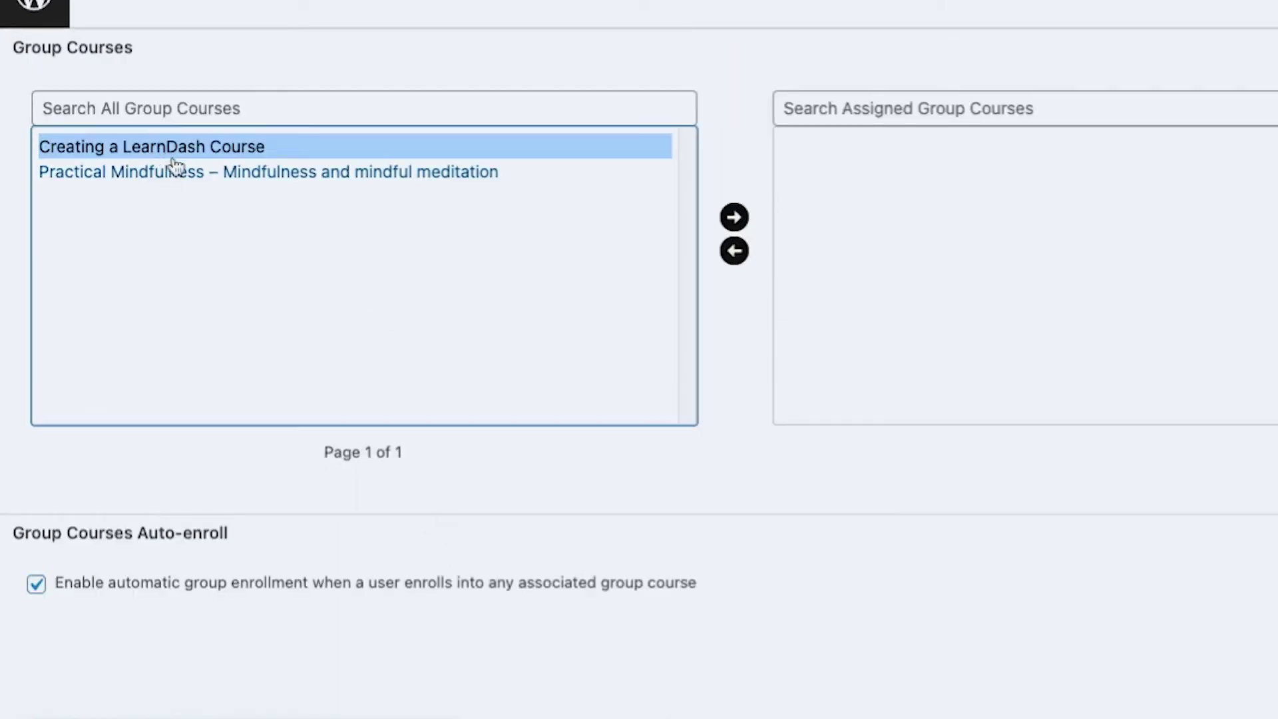
left_click(735, 219)
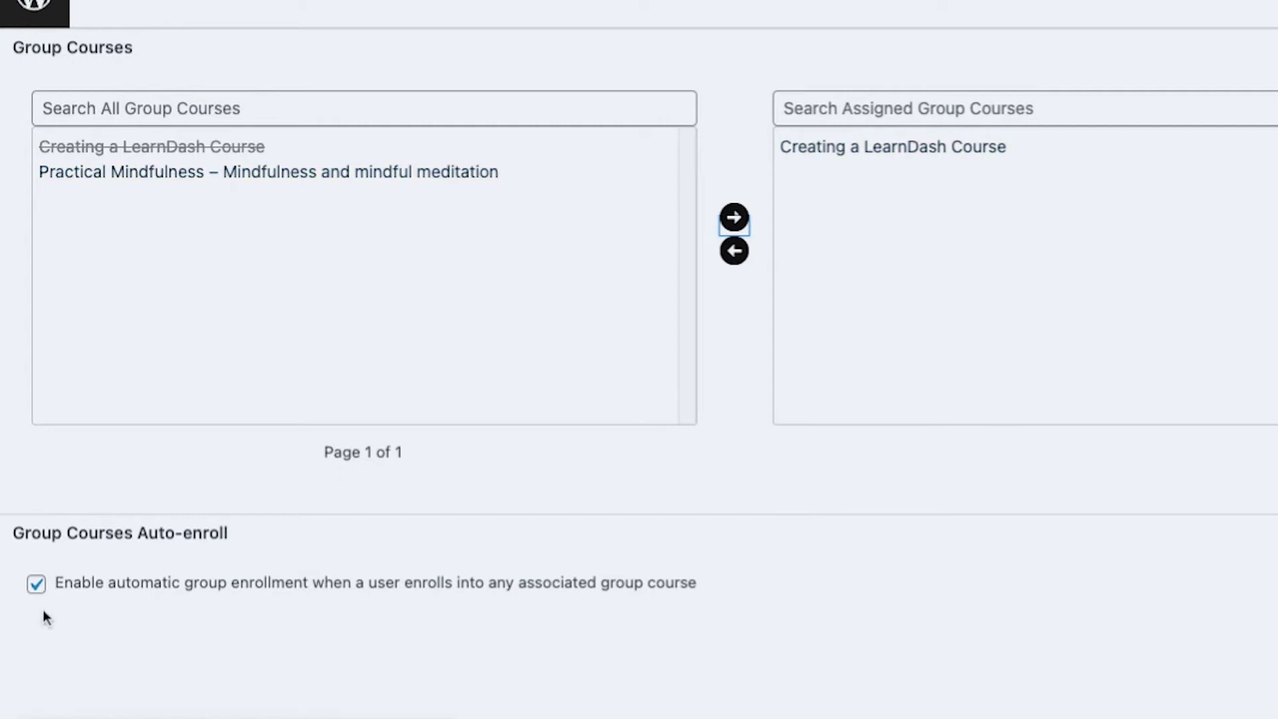
- Turn auto-enroll off and clear Practical Mindfulness from the auto-enroll courses list
left_click(37, 583)
scroll(481, 427, "down", 3)
scroll(605, 220, "up", 2)
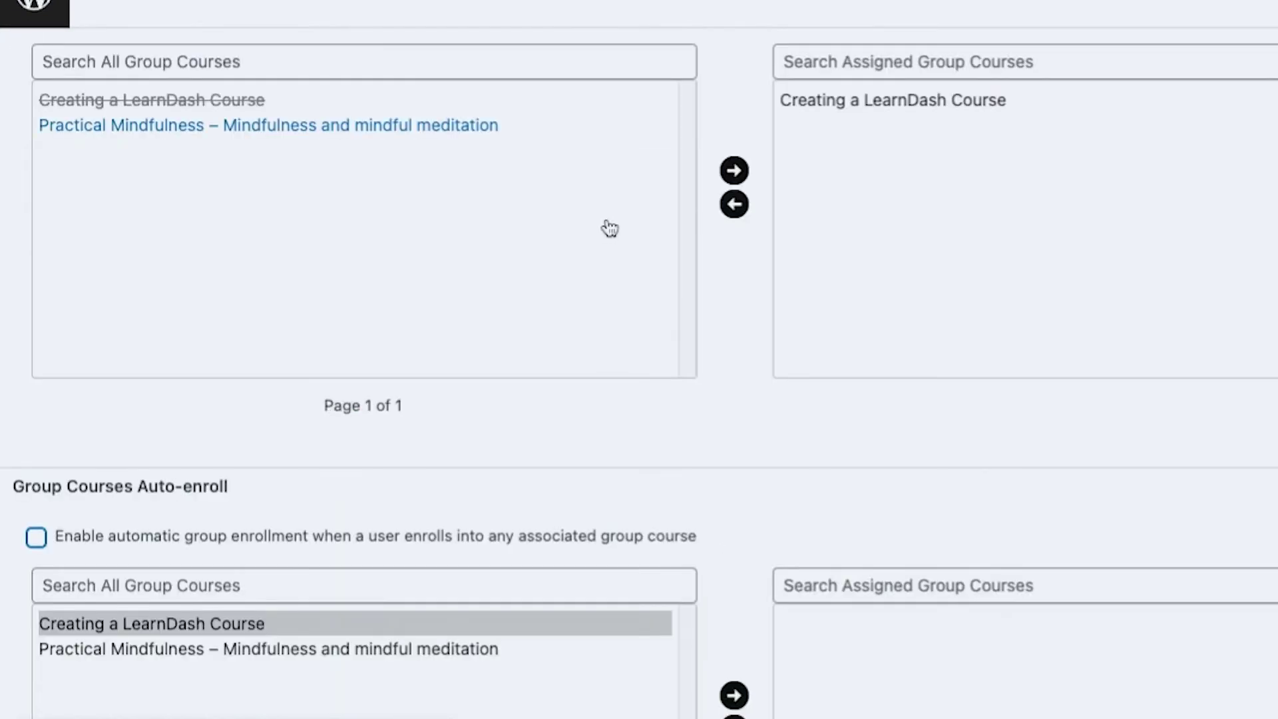
scroll(657, 316, "down", 1)
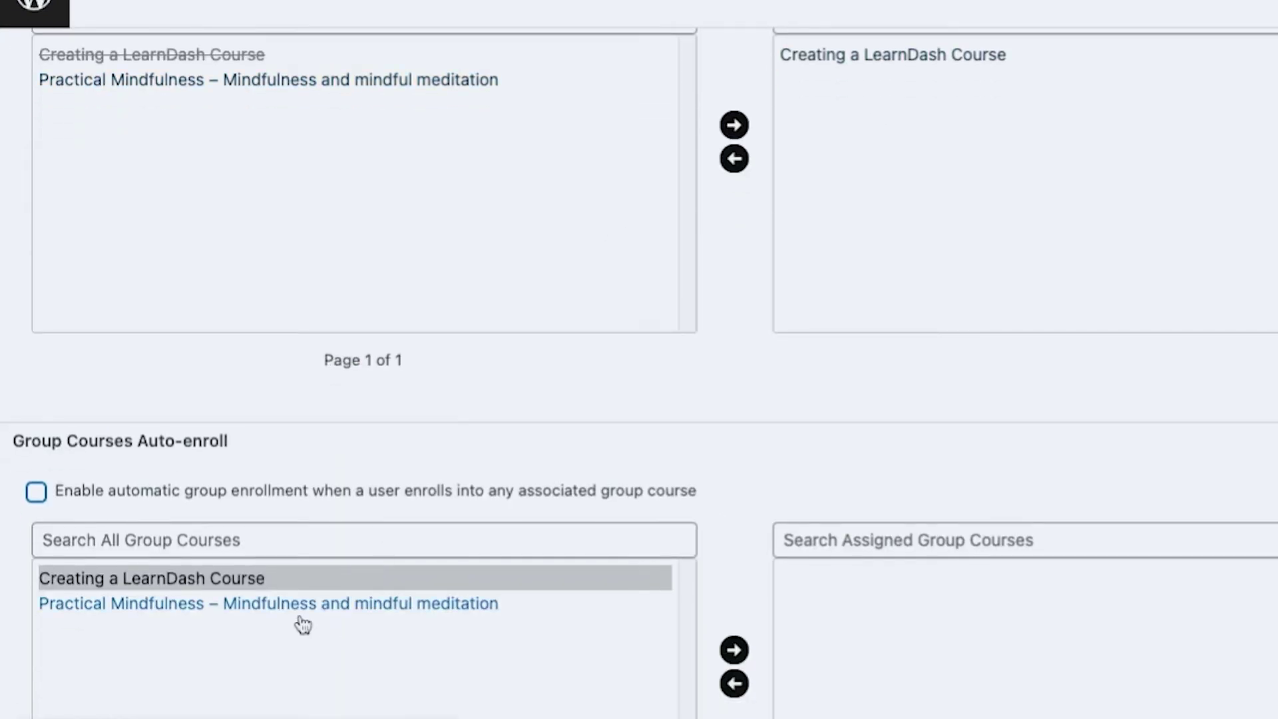
scroll(300, 619, "down", 2)
left_click(290, 514)
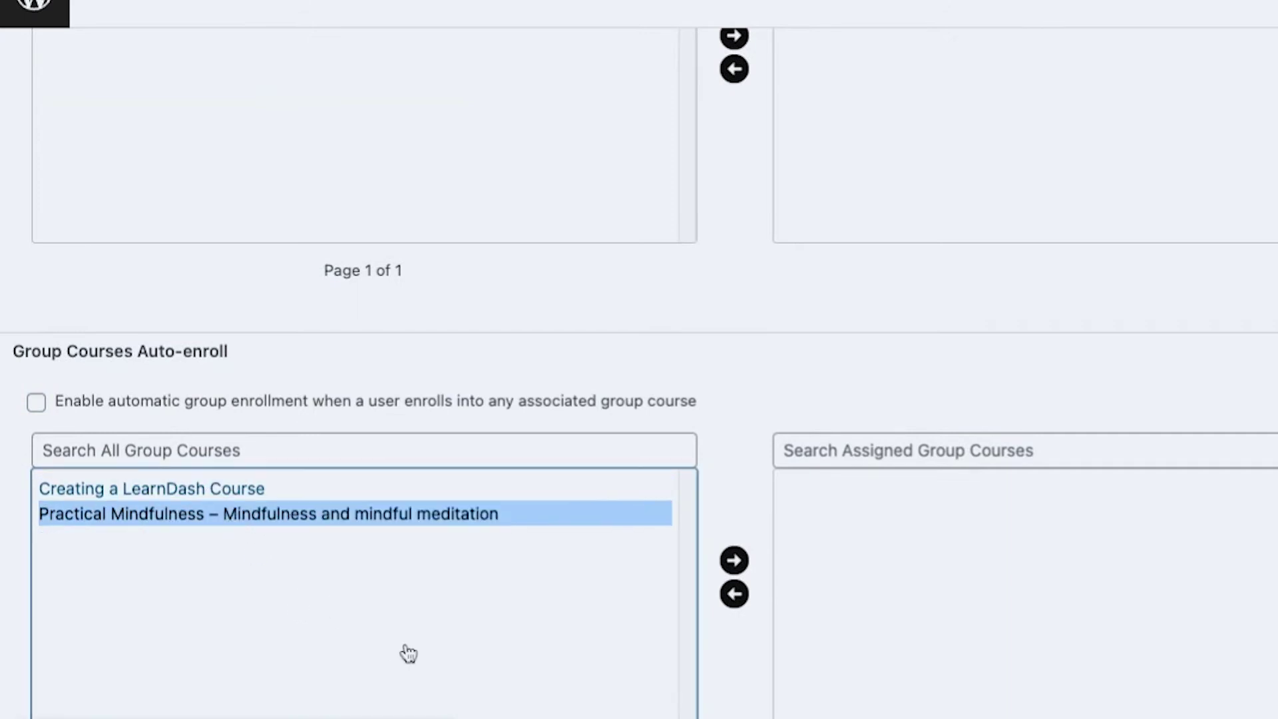
scroll(409, 654, "up", 3)
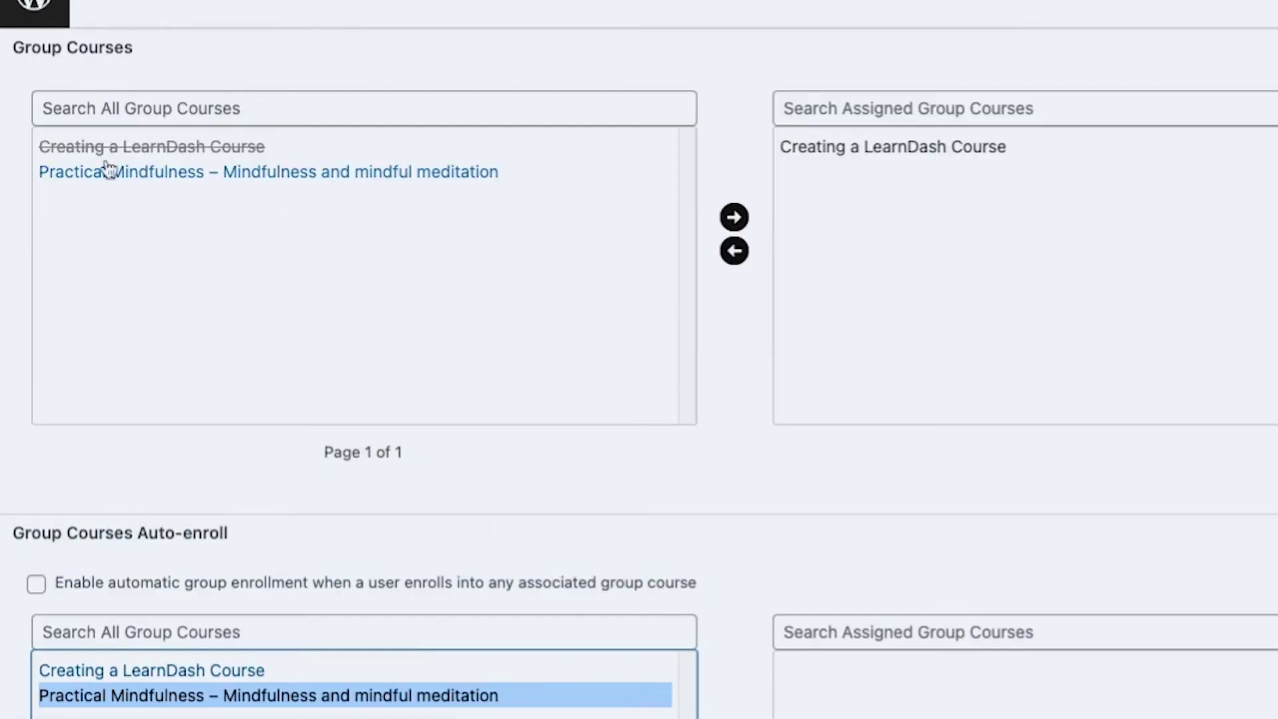
scroll(253, 402, "down", 1)
scroll(251, 402, "down", 3)
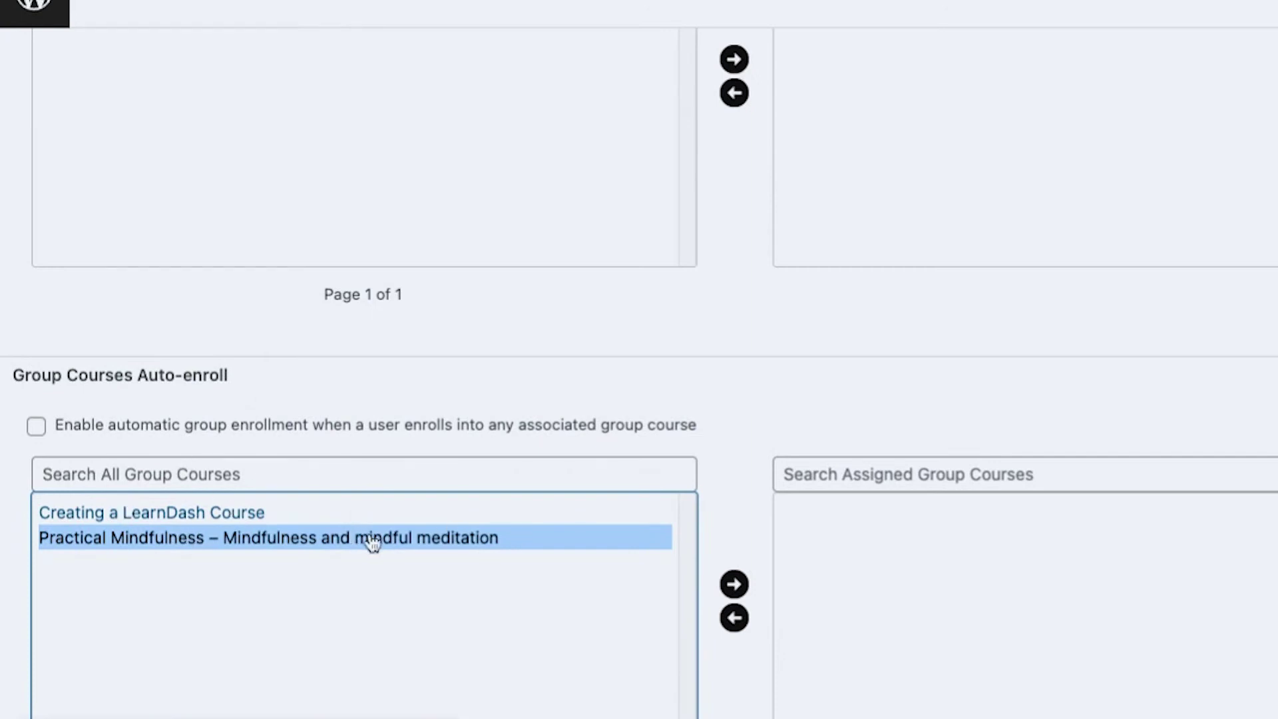
left_click(734, 583)
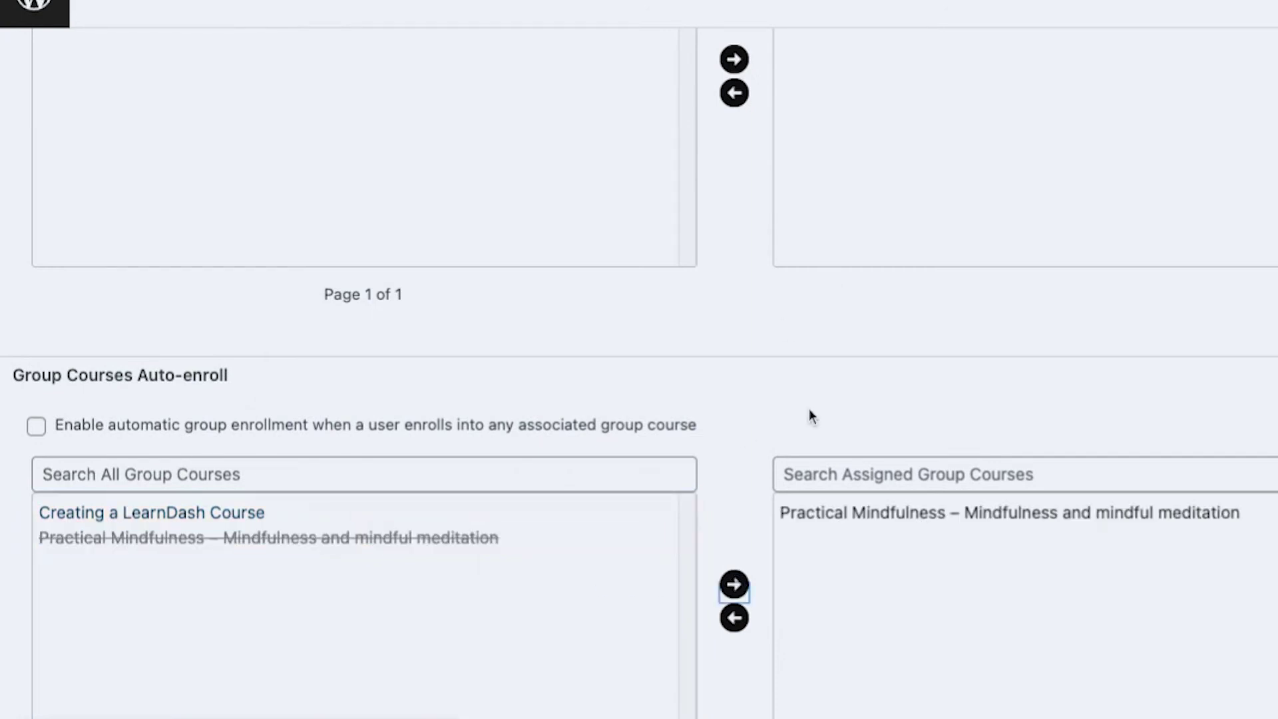
scroll(919, 489, "up", 4)
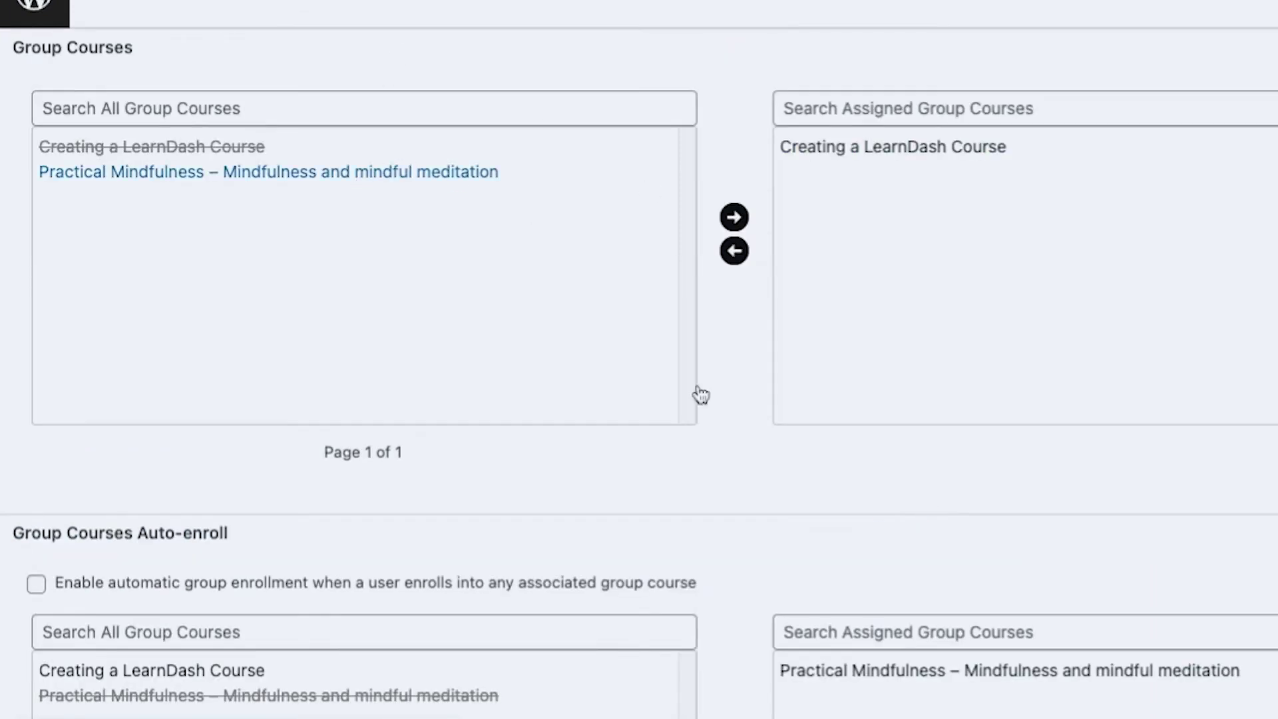
scroll(749, 505, "down", 5)
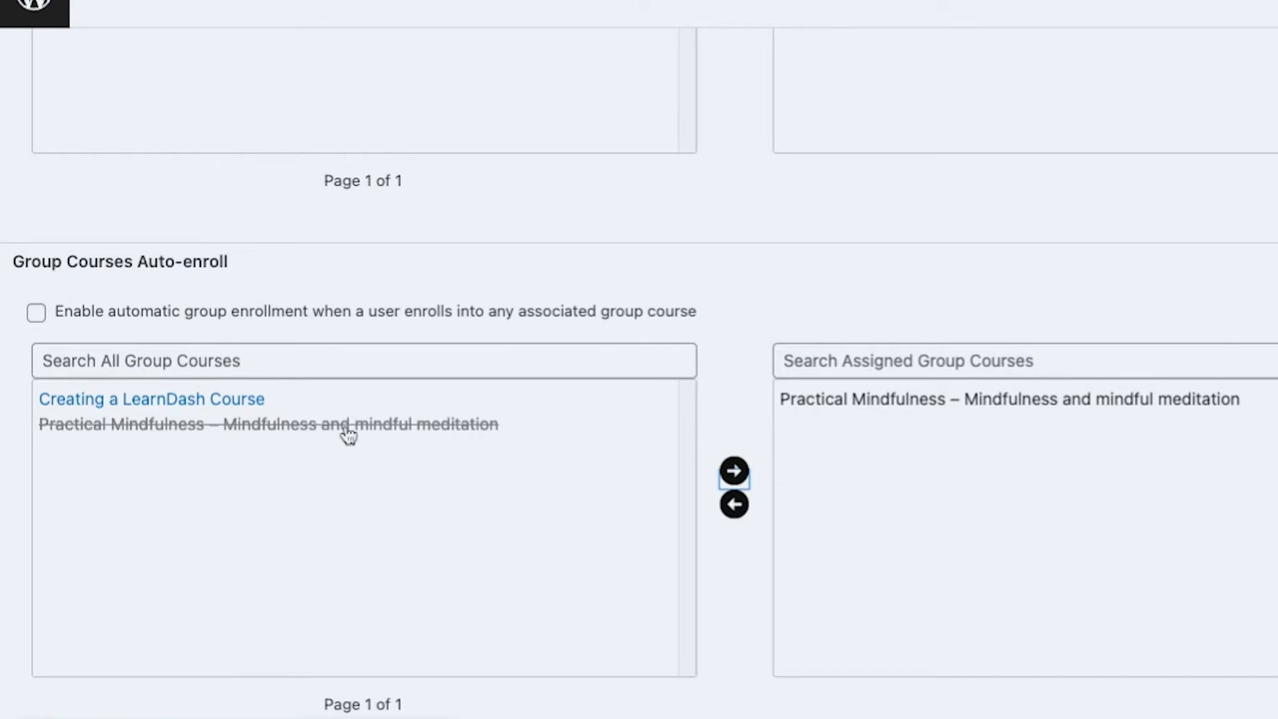
scroll(805, 429, "up", 5)
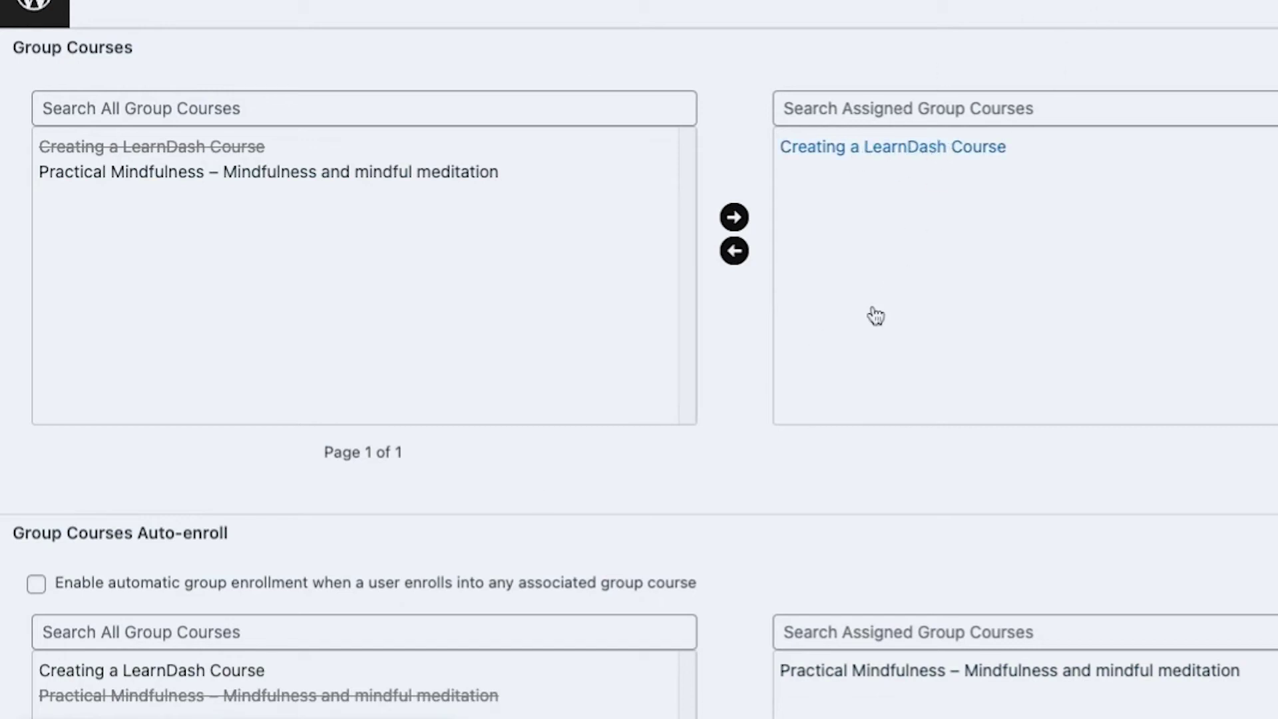
scroll(868, 320, "down", 3)
left_click(829, 399)
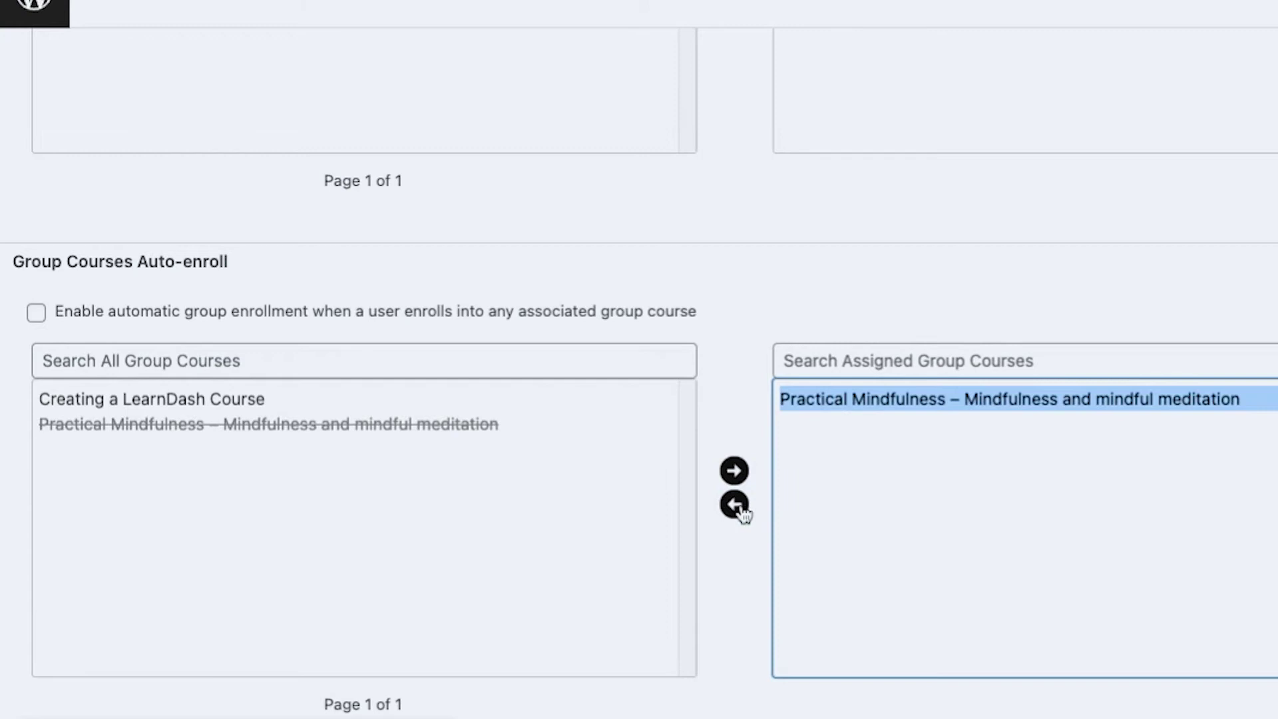
left_click(736, 505)
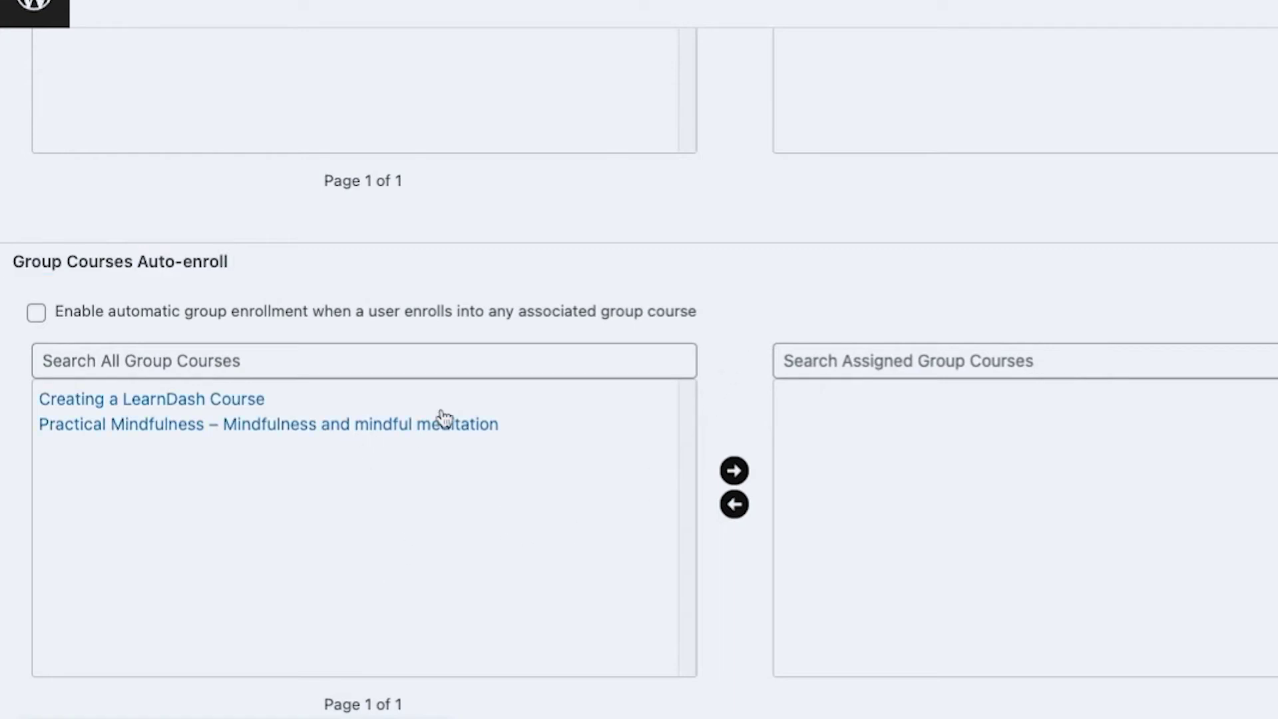
scroll(838, 261, "up", 3)
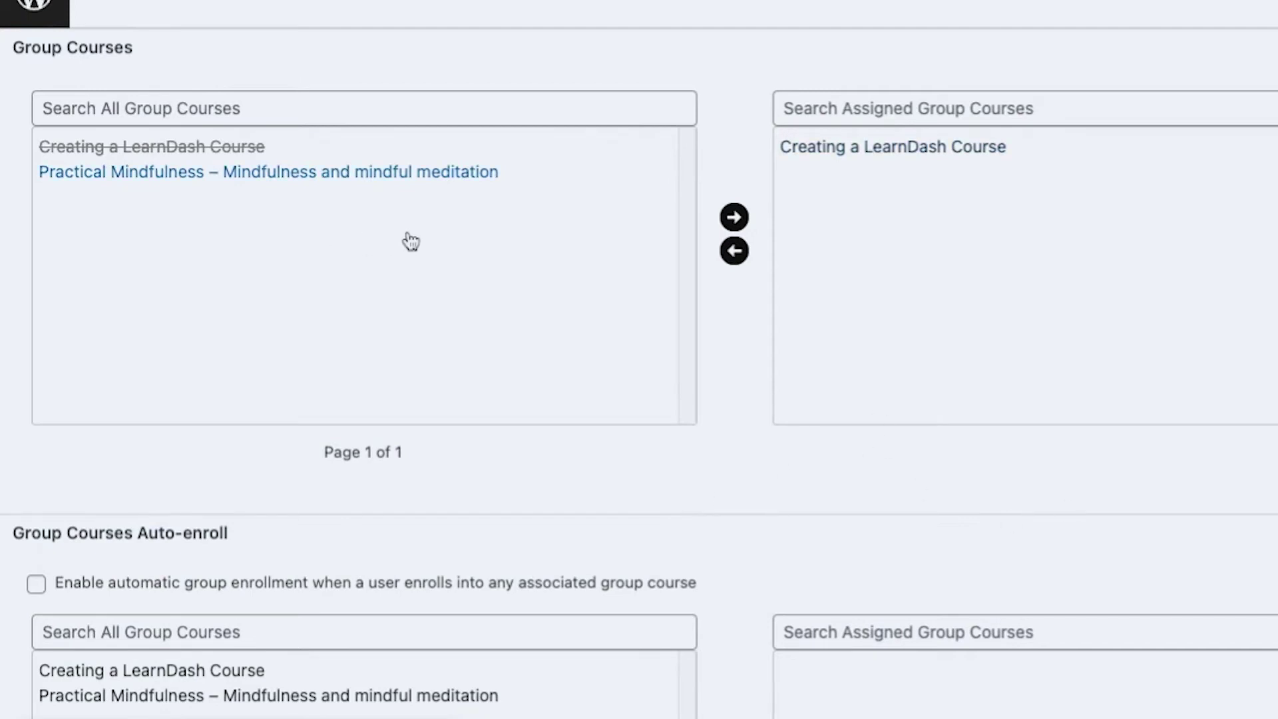
scroll(639, 380, "down", 3)
scroll(700, 360, "down", 2)
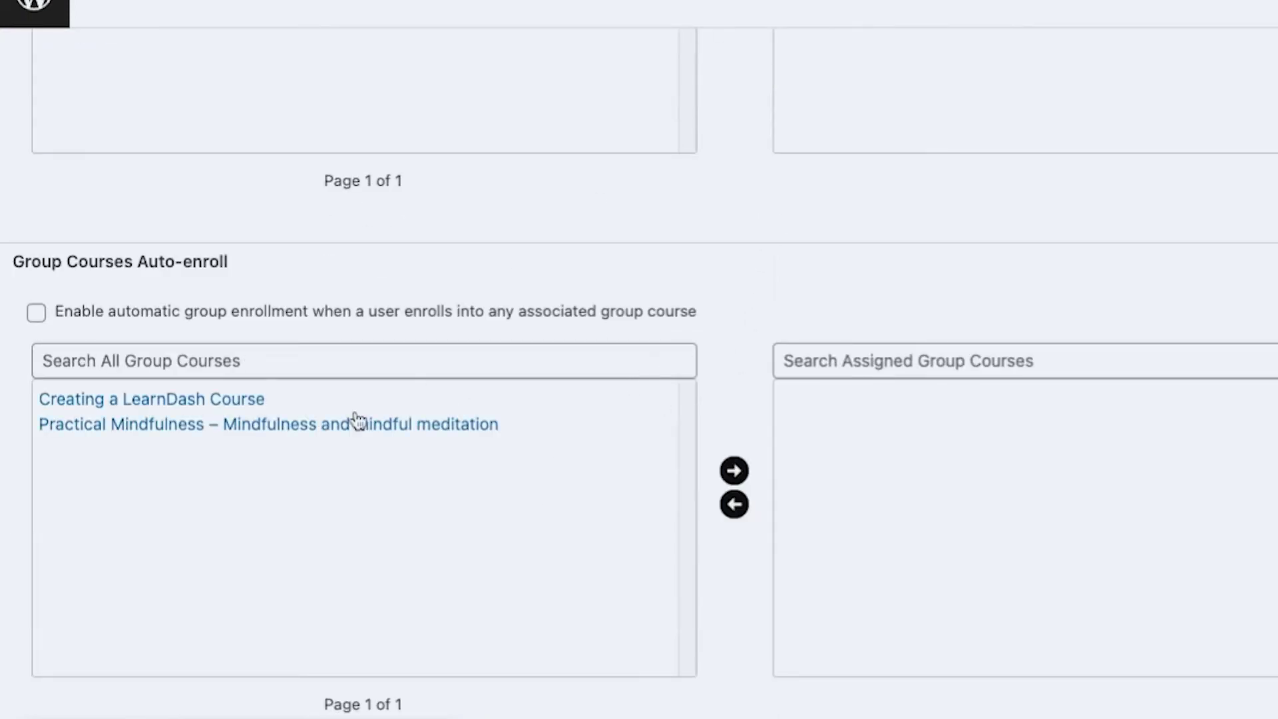
scroll(754, 409, "up", 3)
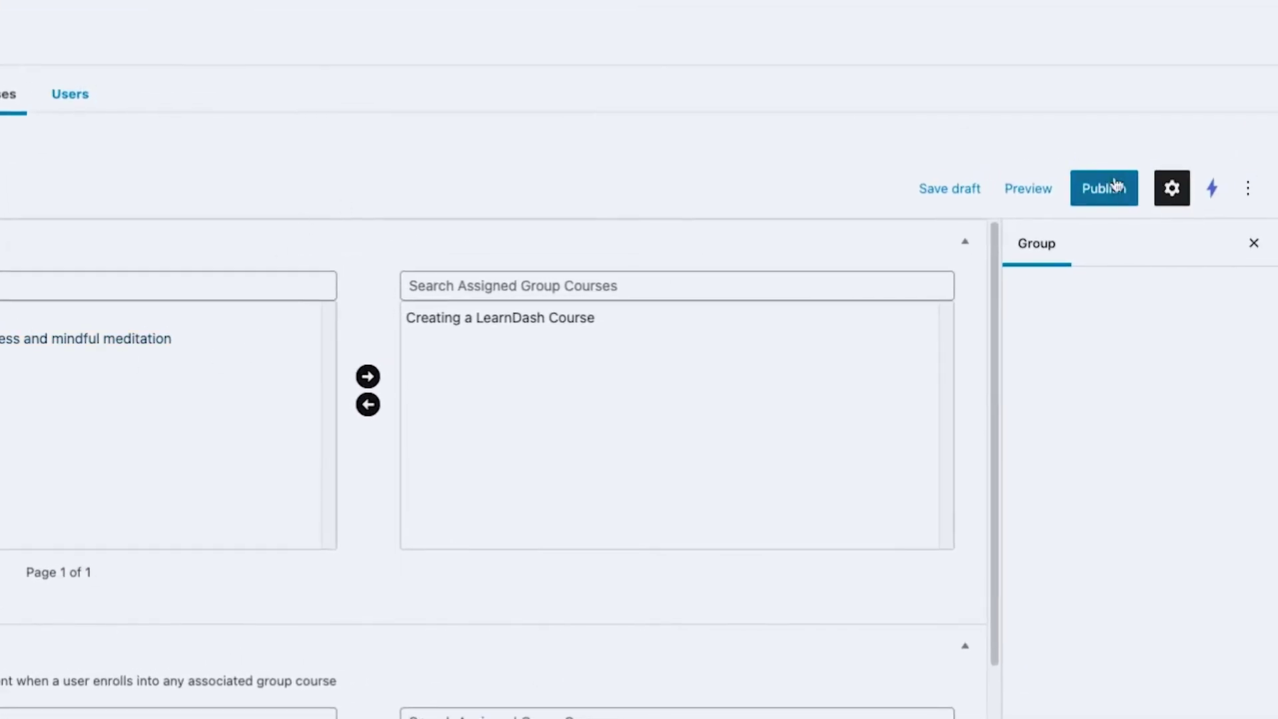
- Publish Group A Test and confirm Creating a LearnDash Course lists it among its groups
left_click(1103, 187)
left_click(1118, 143)
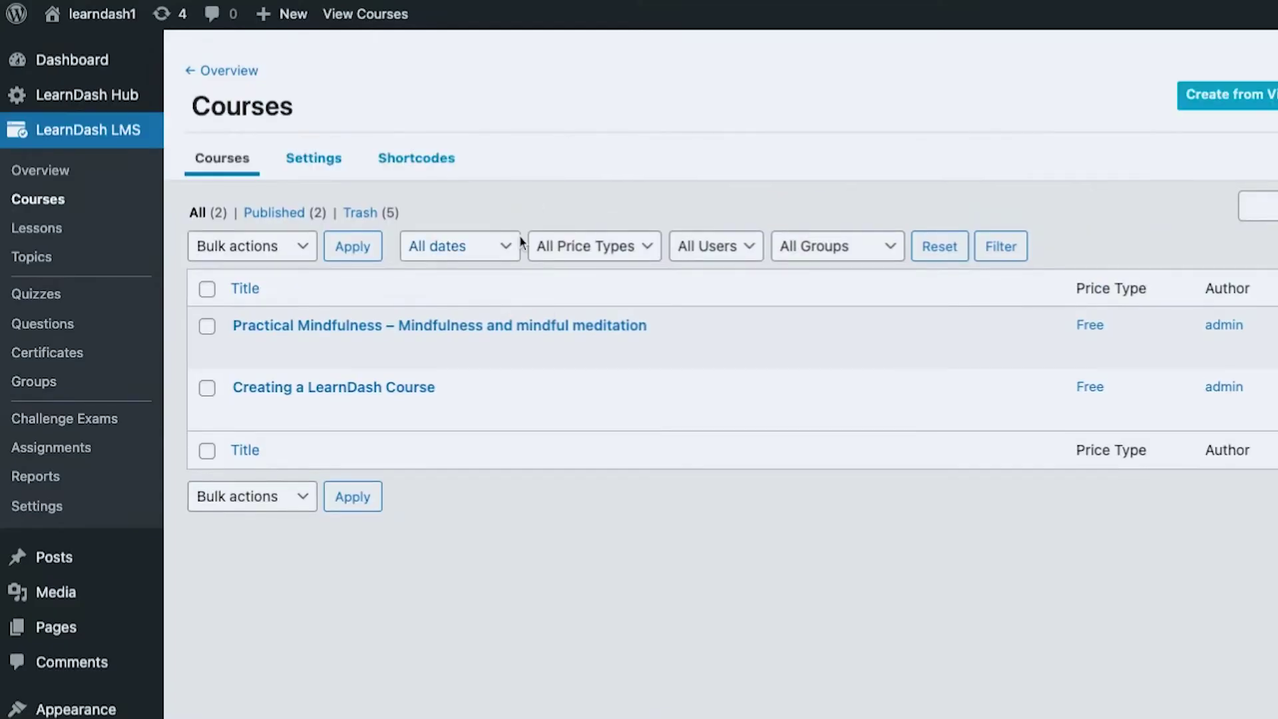
left_click(334, 387)
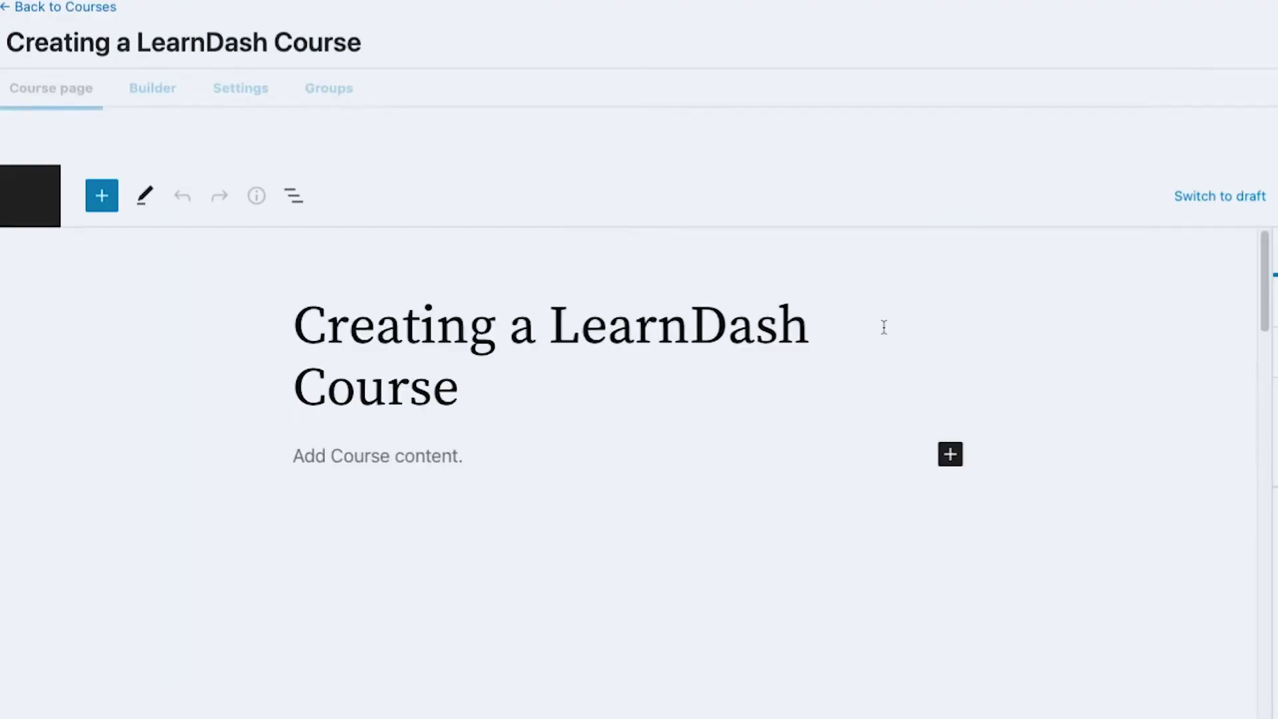
left_click(355, 100)
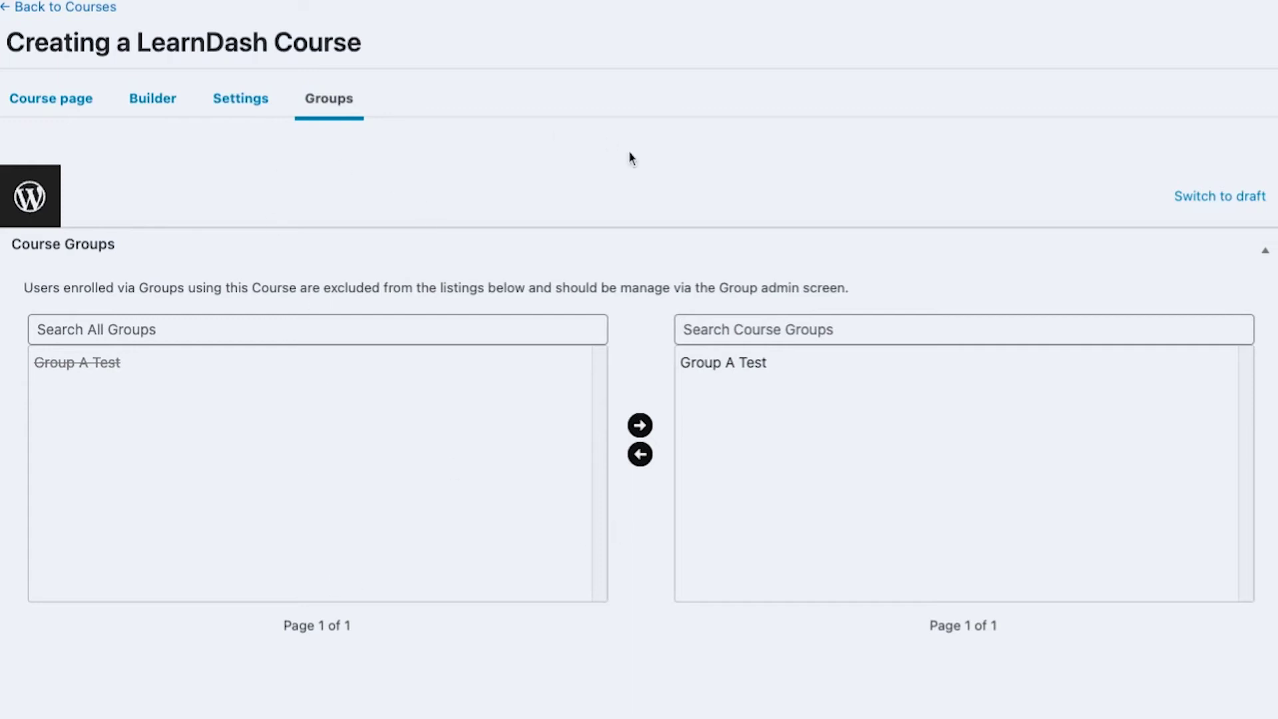
left_click(241, 97)
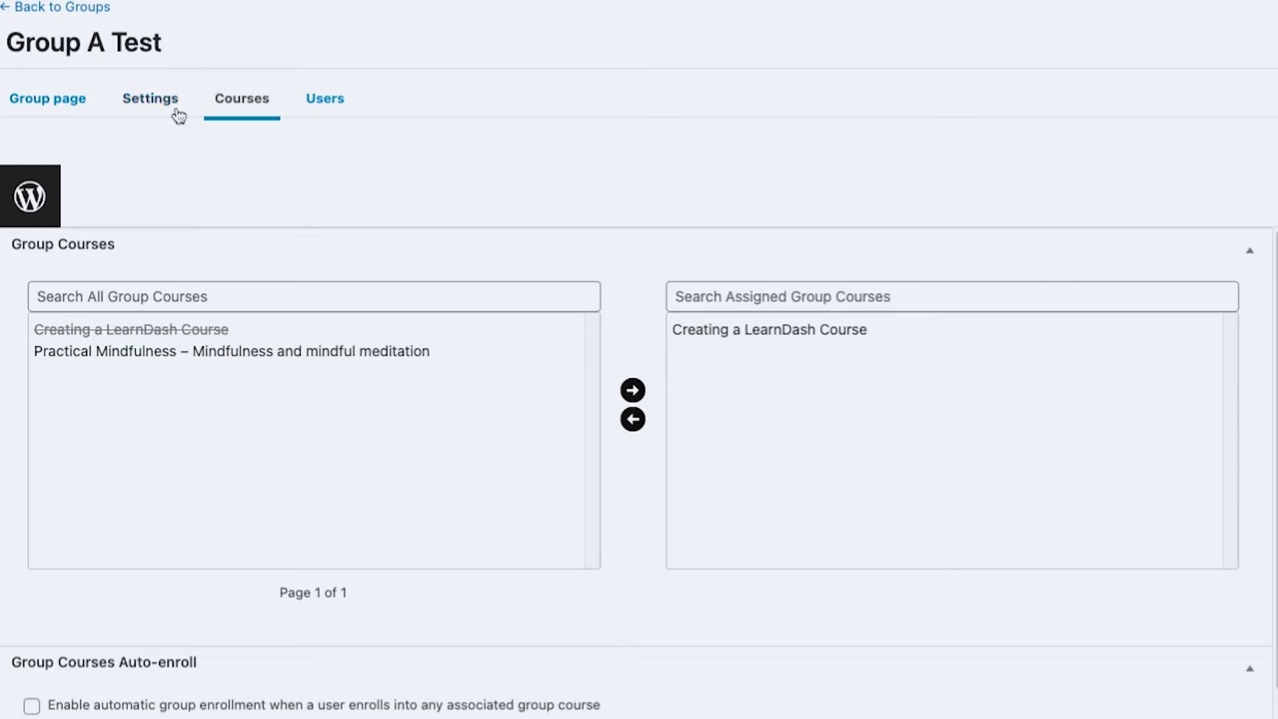
- Review Group A Test's access settings, try the one-time purchase mode, and confirm its assigned course
left_click(165, 104)
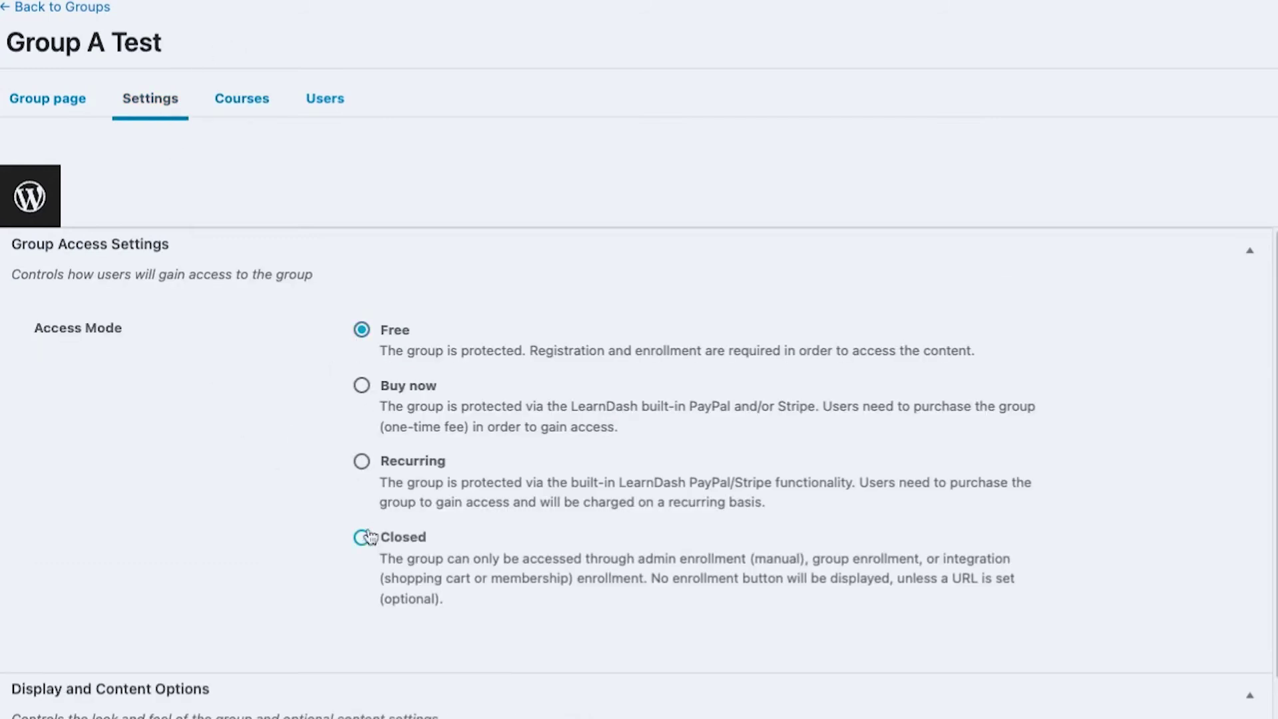
left_click(363, 386)
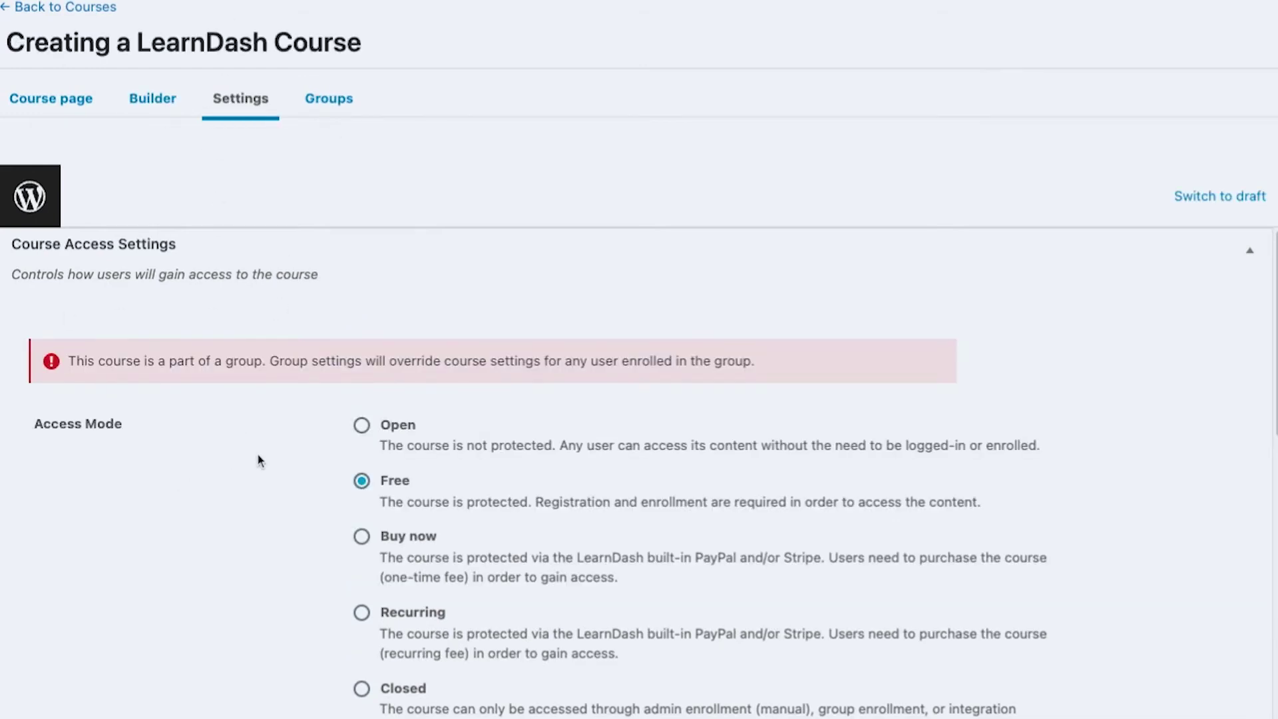
scroll(256, 452, "down", 2)
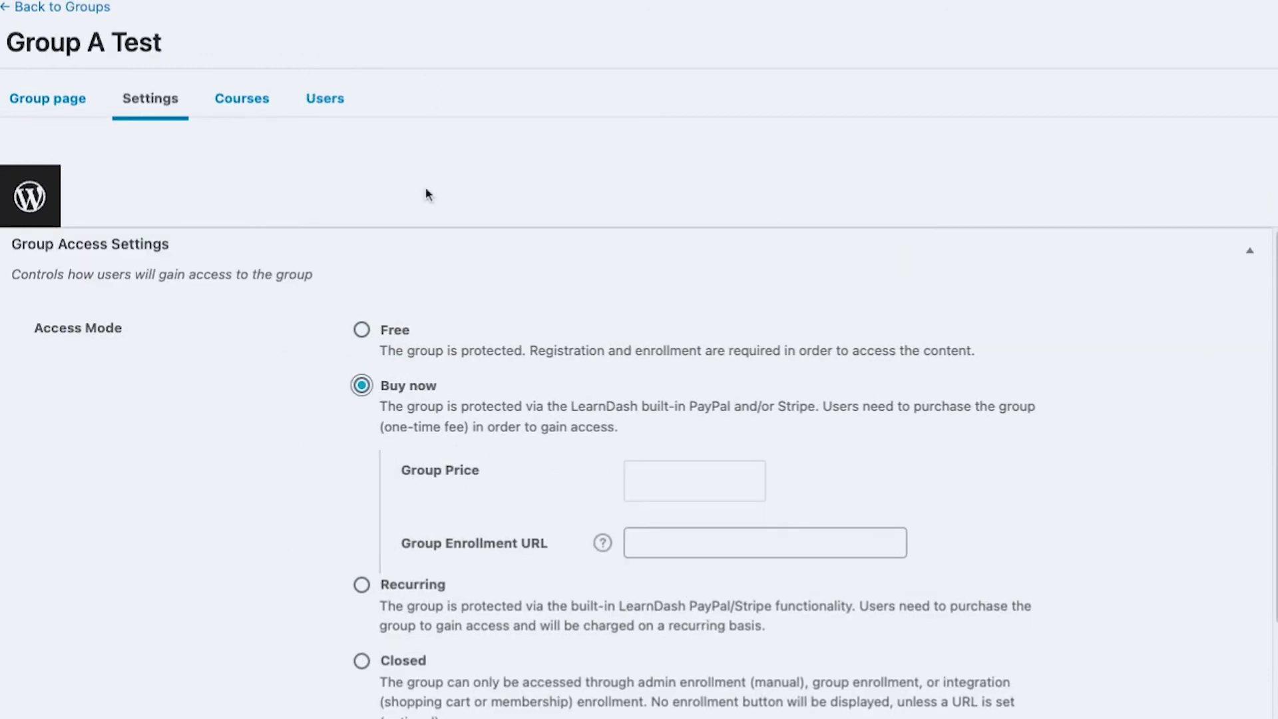
left_click(242, 98)
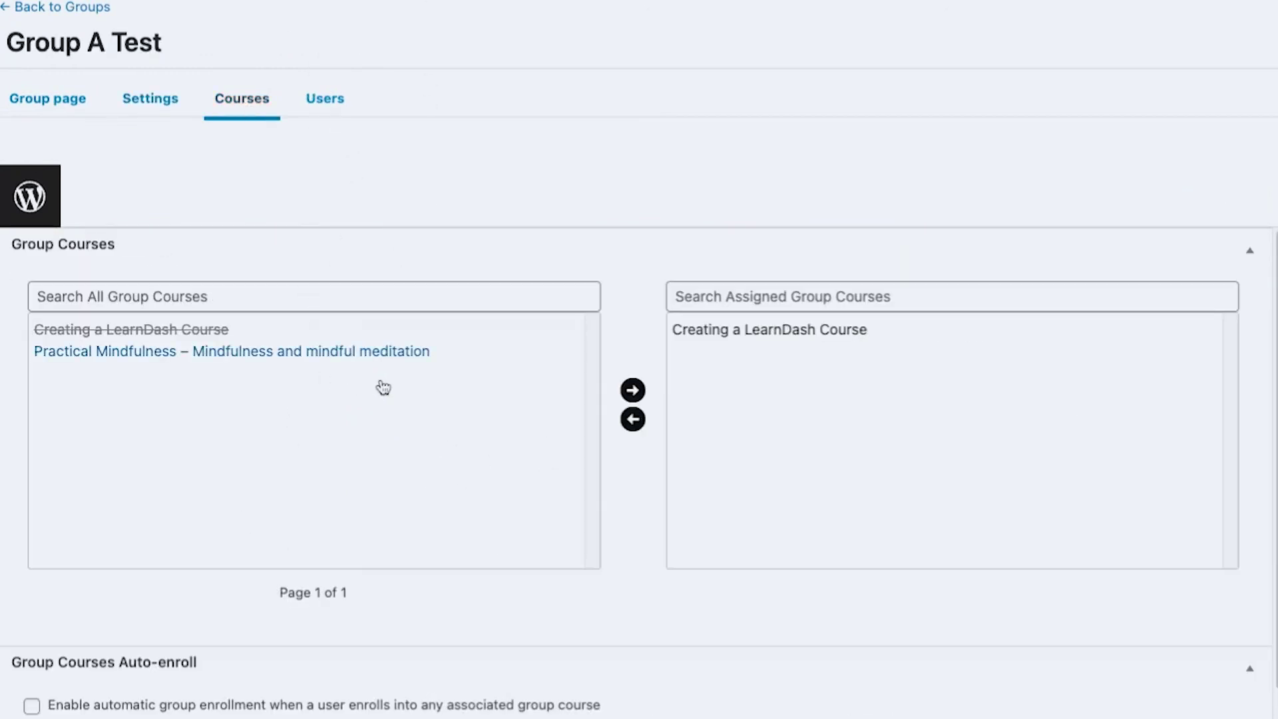
scroll(367, 399, "down", 3)
scroll(360, 571, "up", 3)
scroll(359, 572, "down", 3)
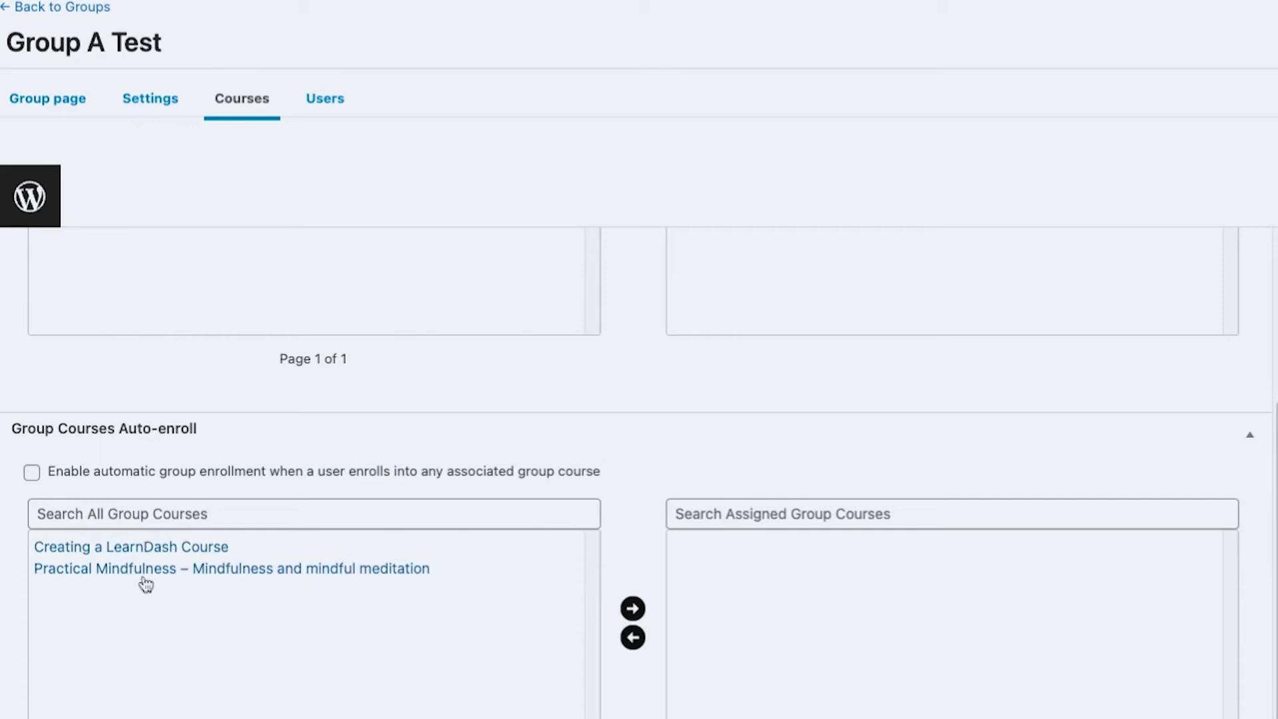
scroll(593, 450, "up", 3)
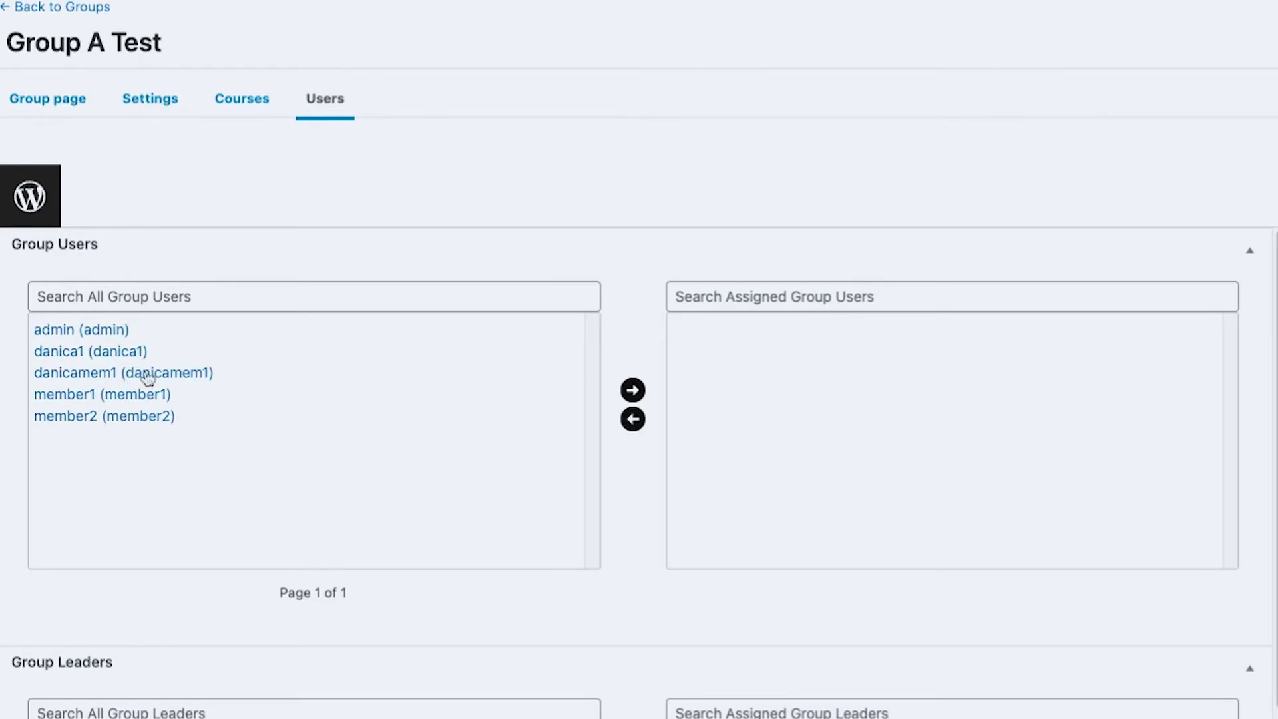
scroll(187, 399, "down", 2)
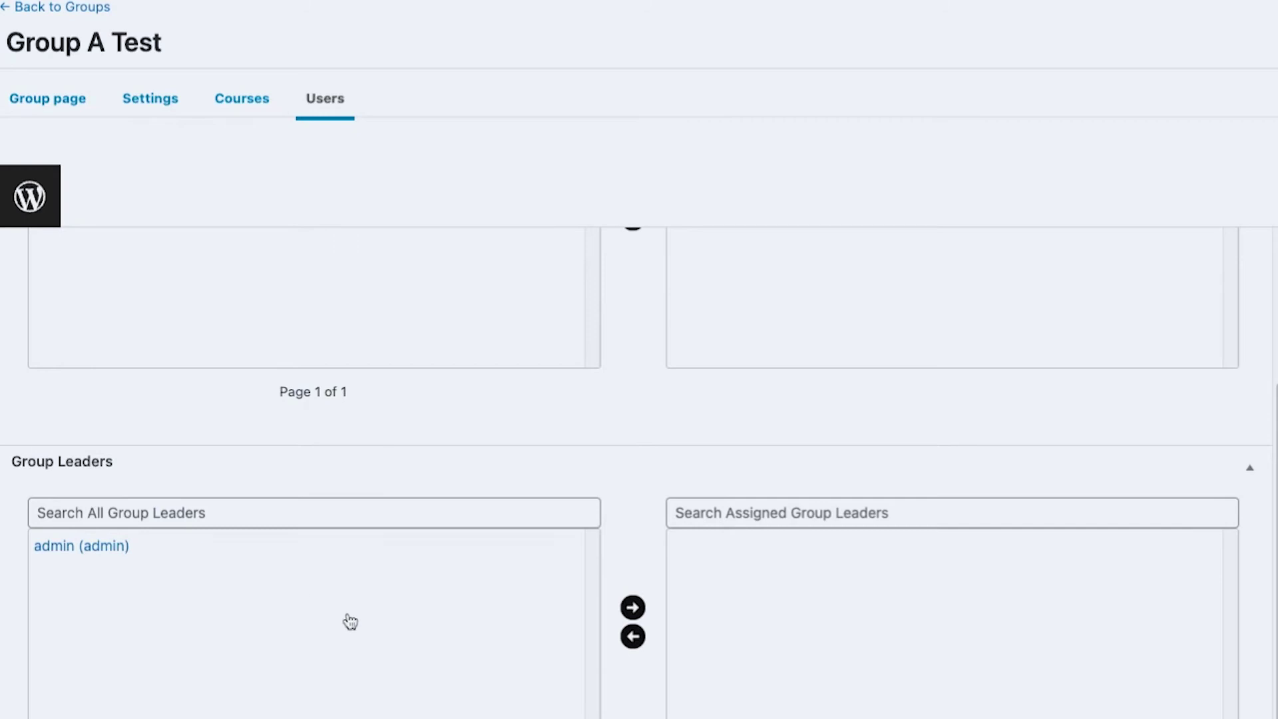
scroll(440, 668, "up", 1)
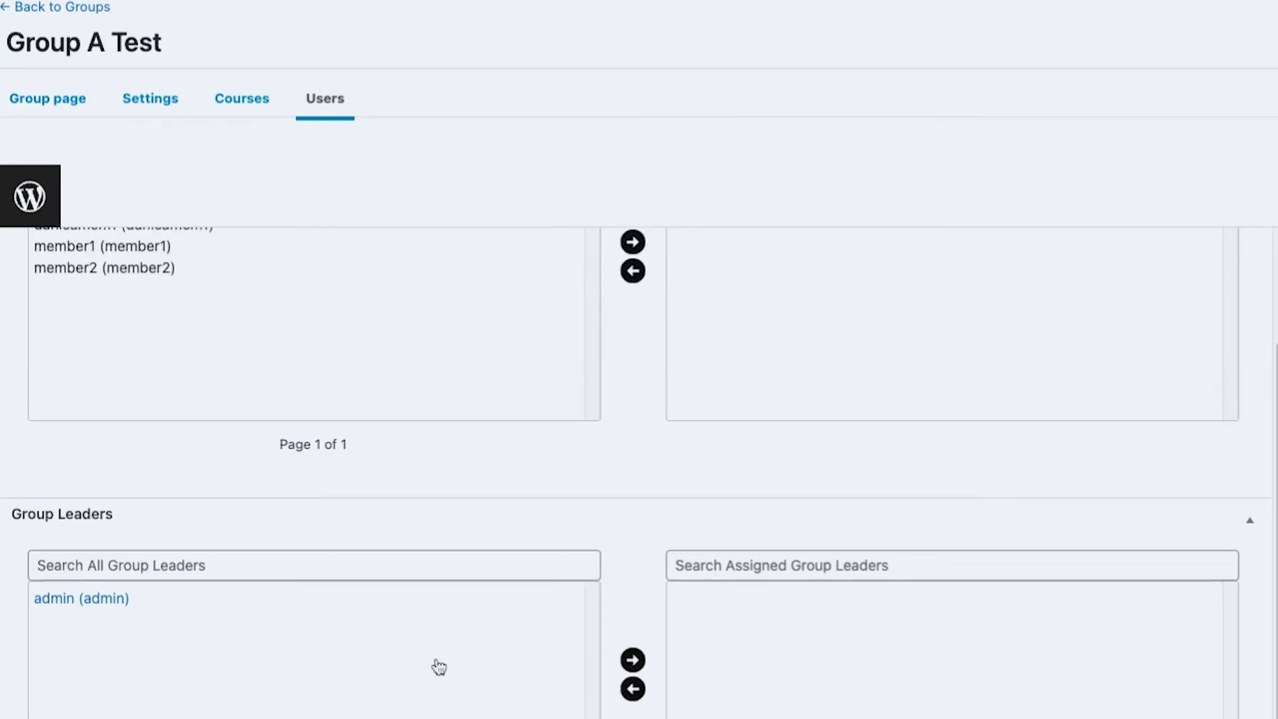
scroll(380, 615, "up", 2)
scroll(381, 615, "down", 3)
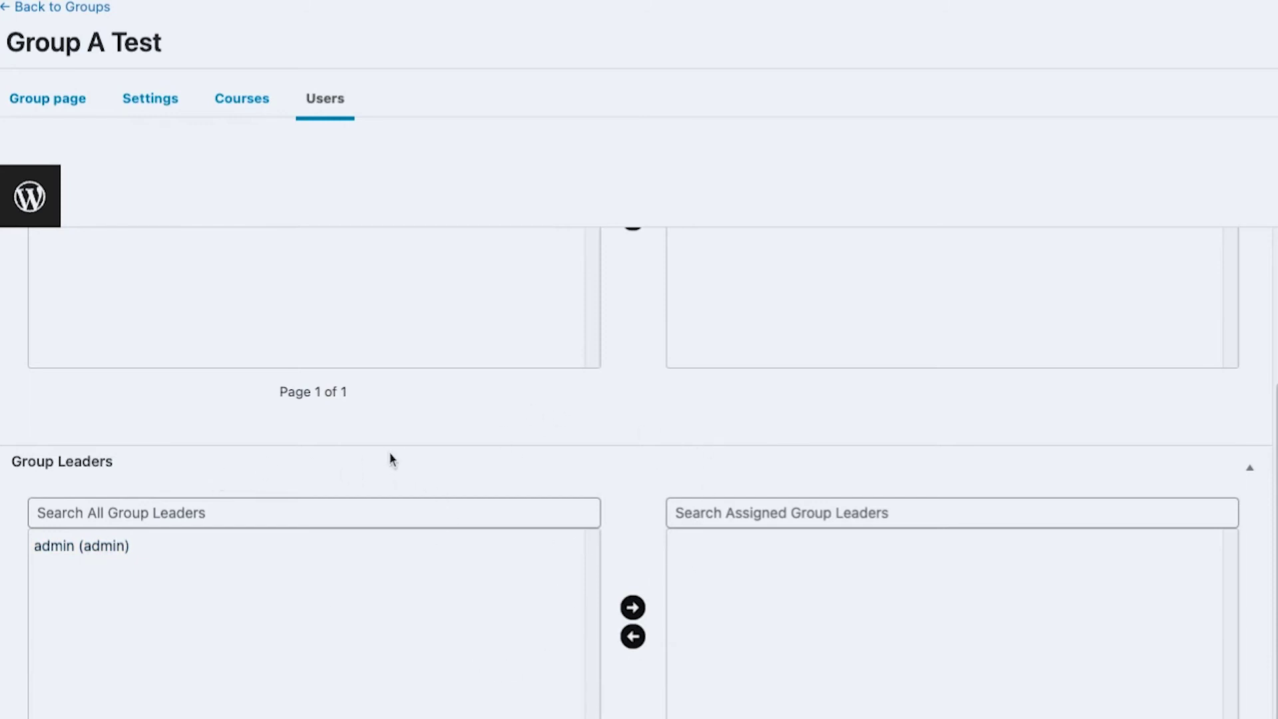
scroll(691, 581, "up", 2)
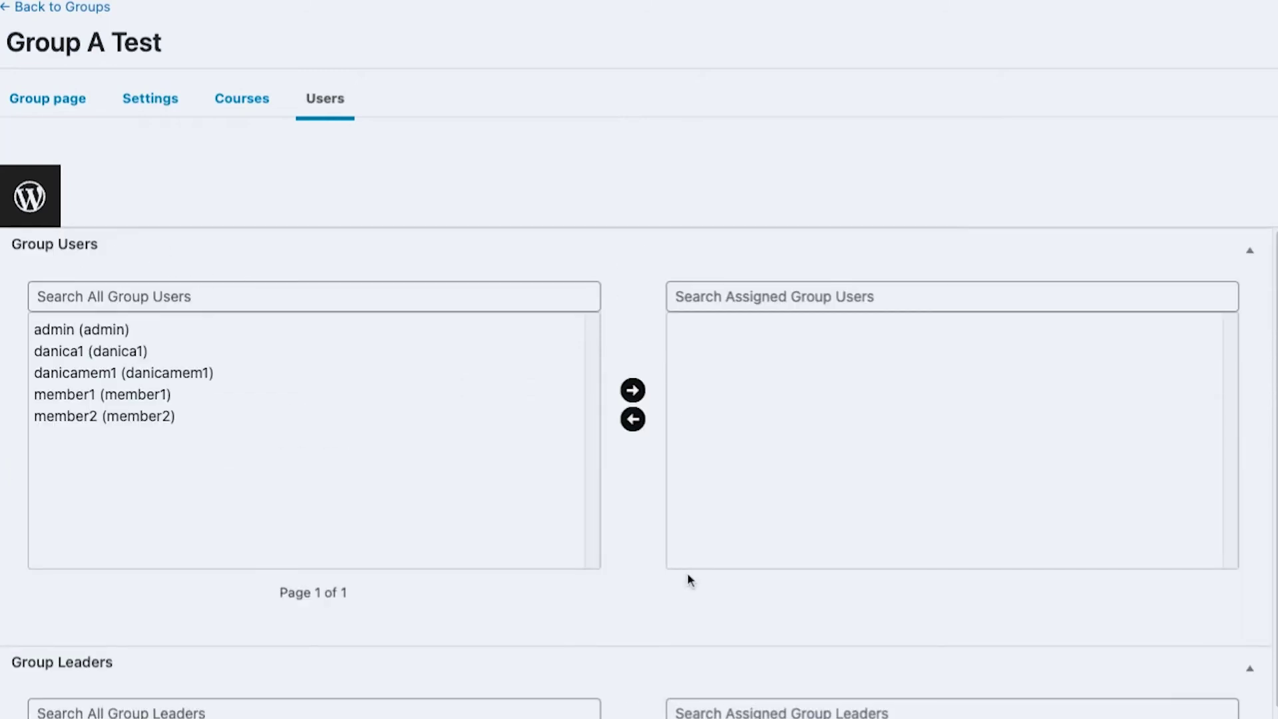
- Assign the member account danicamem1 as a group user and admin as group leader
left_click(116, 329)
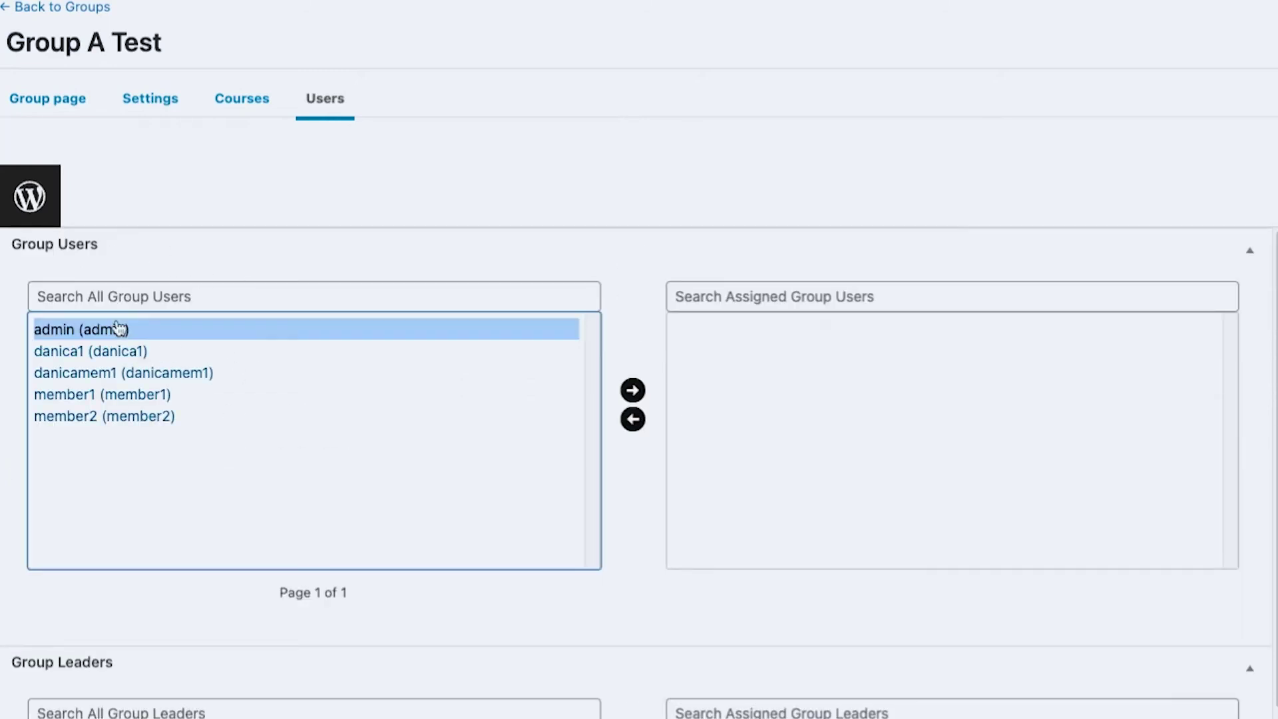
left_click(103, 358)
left_click(130, 376)
left_click(632, 390)
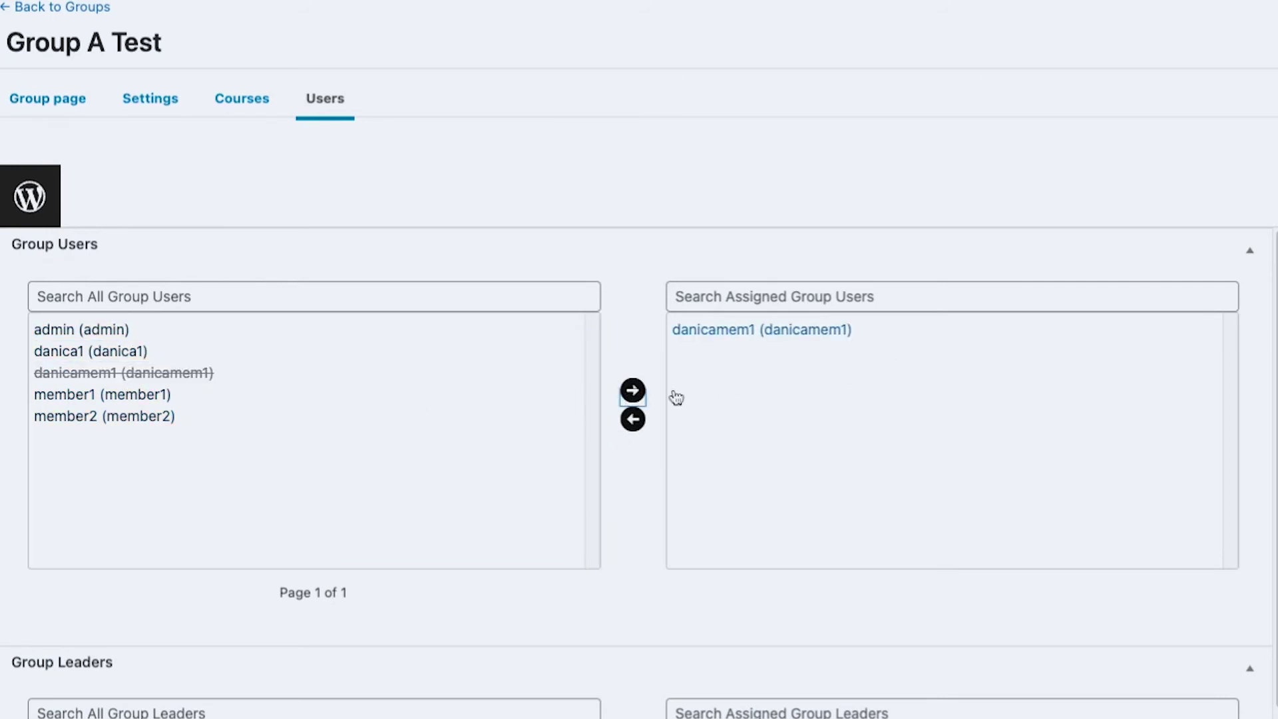
scroll(907, 370, "down", 1)
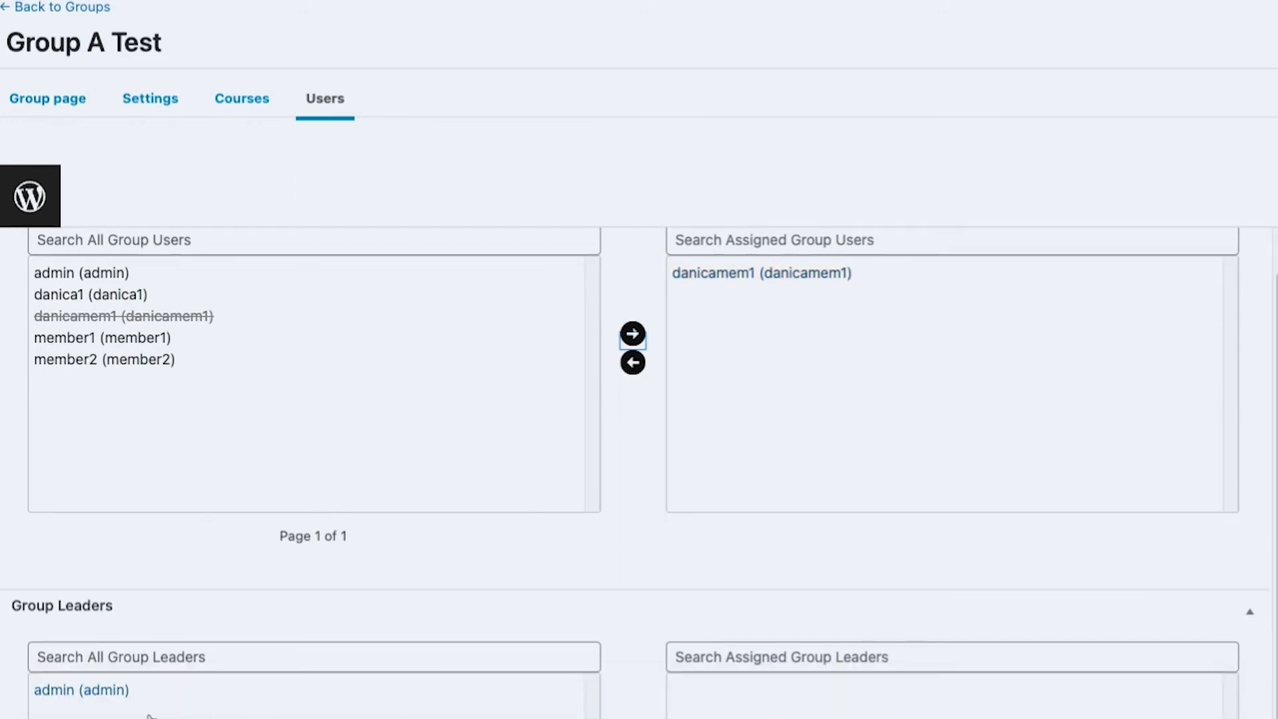
scroll(130, 699, "down", 1)
left_click(128, 639)
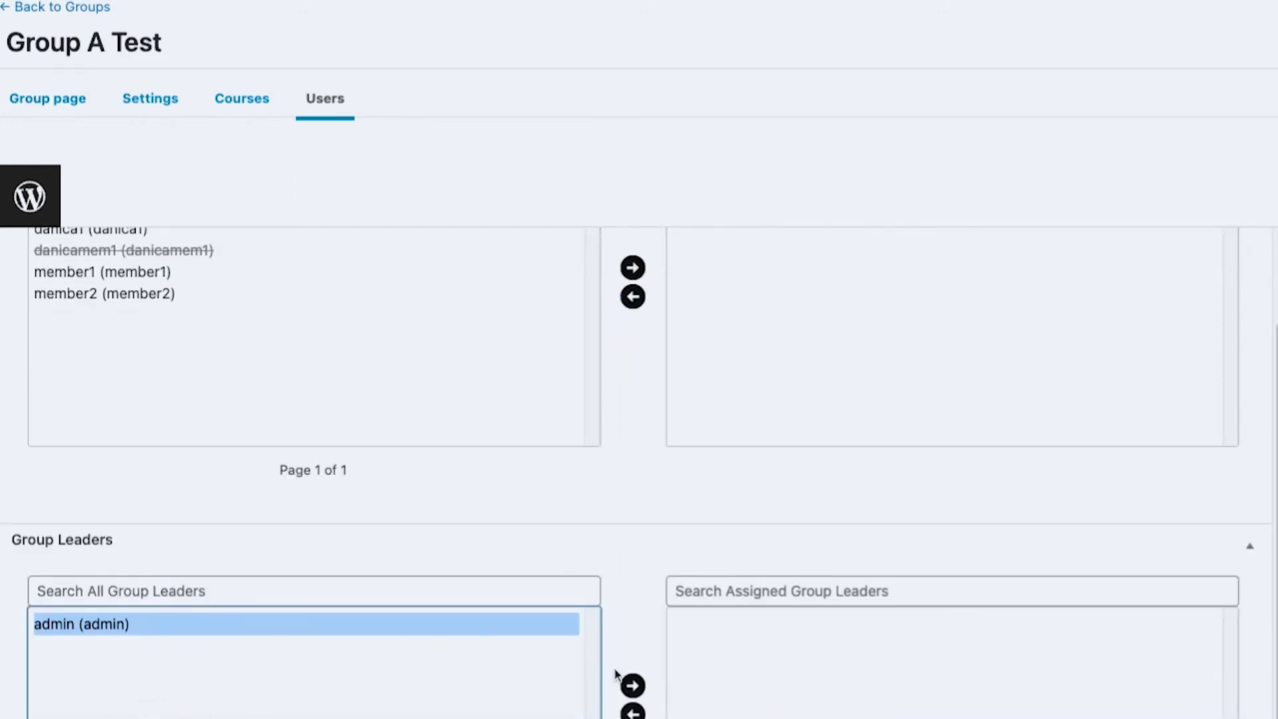
left_click(632, 686)
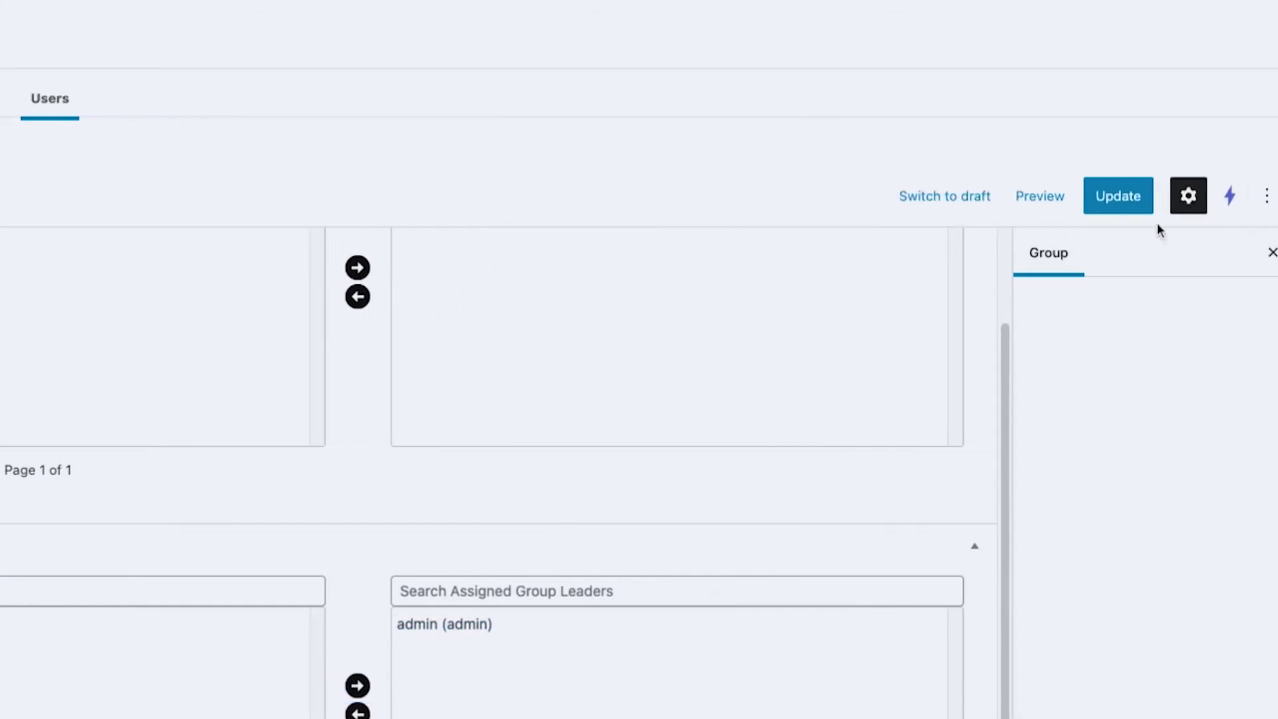
- Update the group, verify the list shows 1 user, 1 course, 1 leader, and reopen Group A Test
left_click(1098, 196)
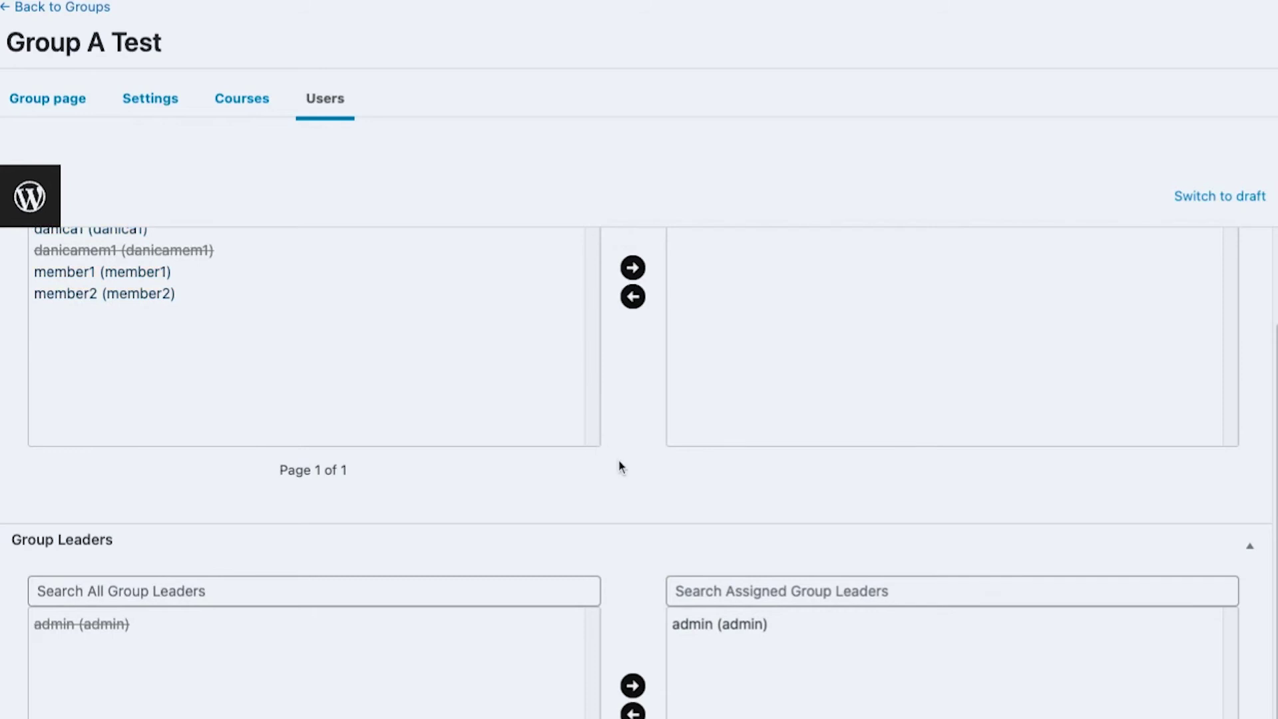
scroll(621, 470, "up", 3)
left_click(26, 96)
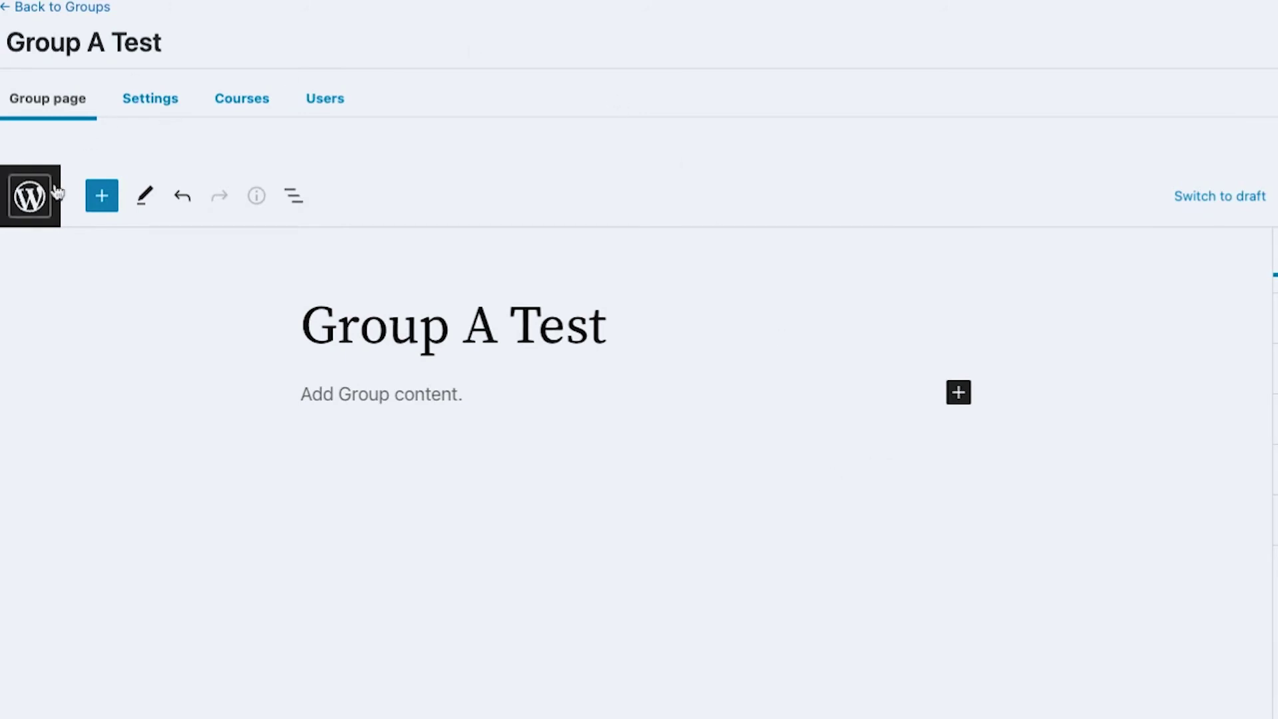
left_click(84, 10)
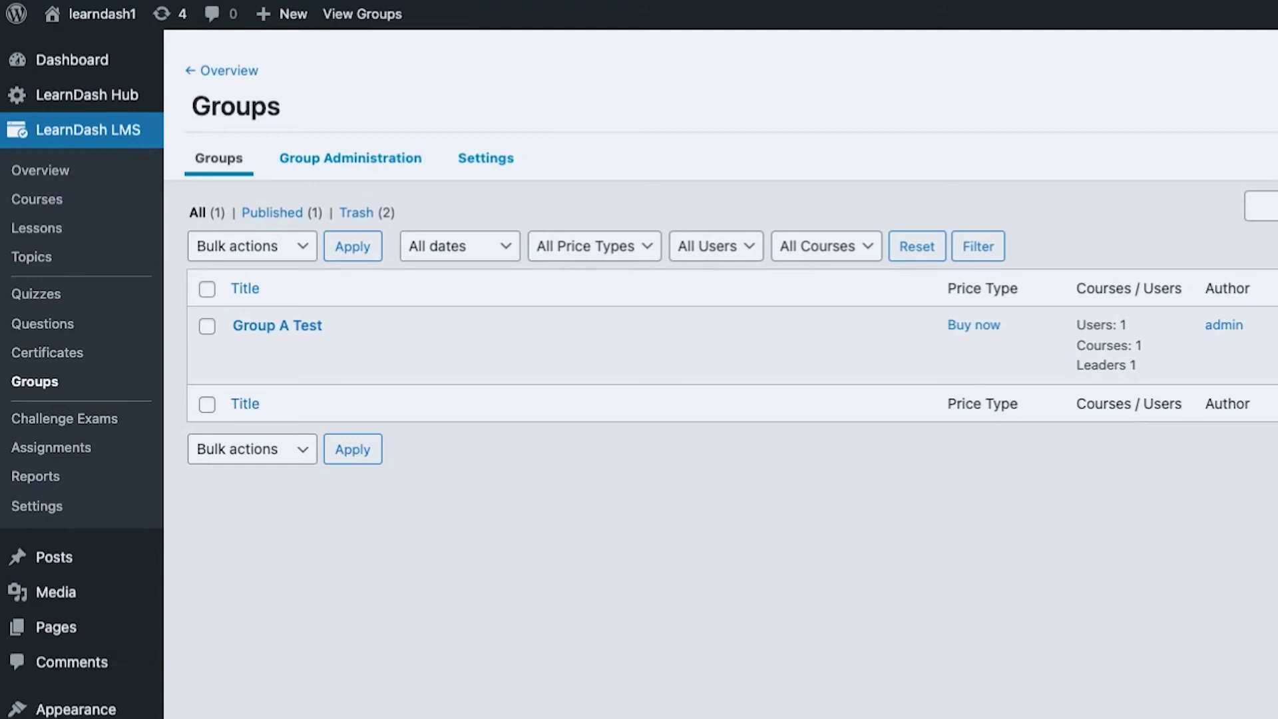
left_click(277, 324)
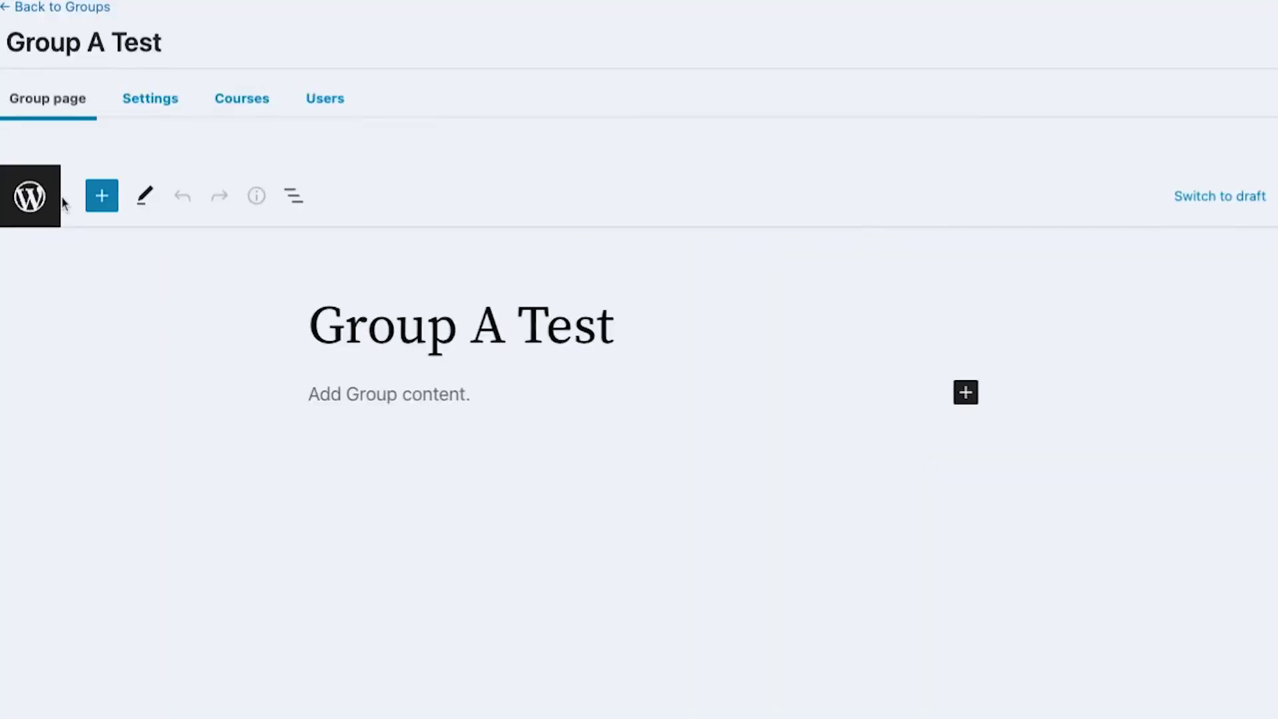
left_click(30, 196)
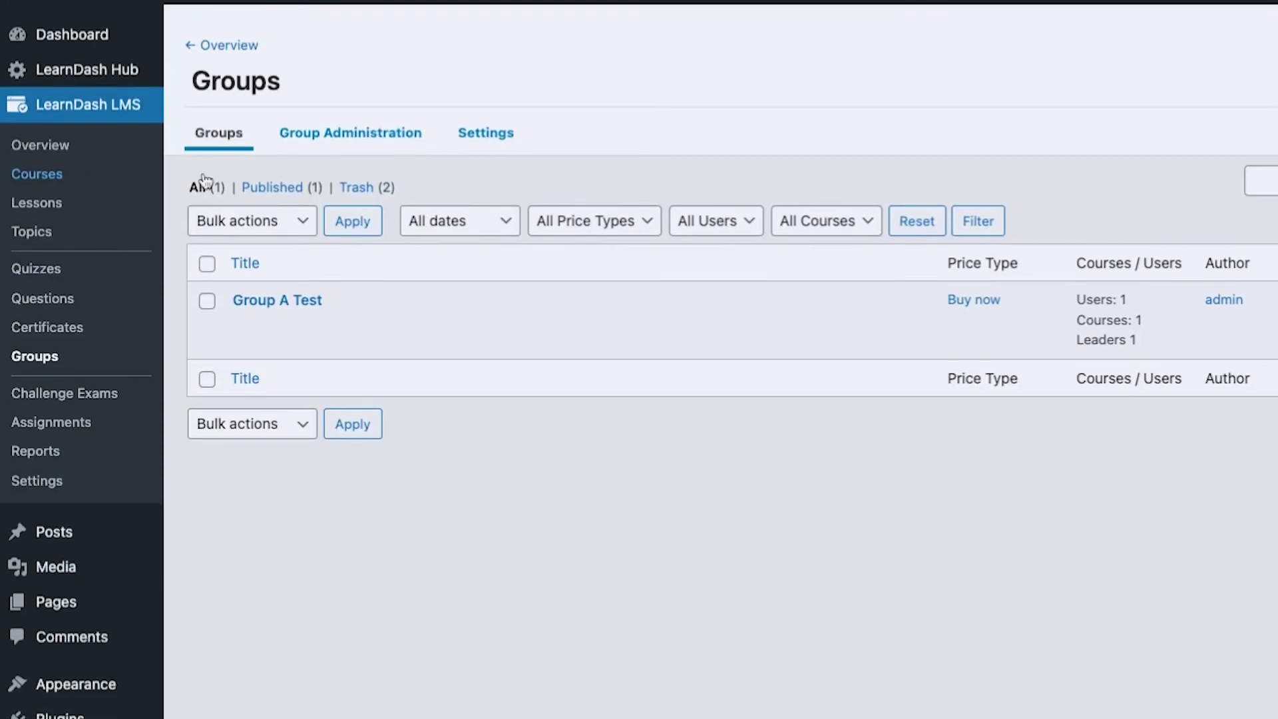
mouse_move(55, 647)
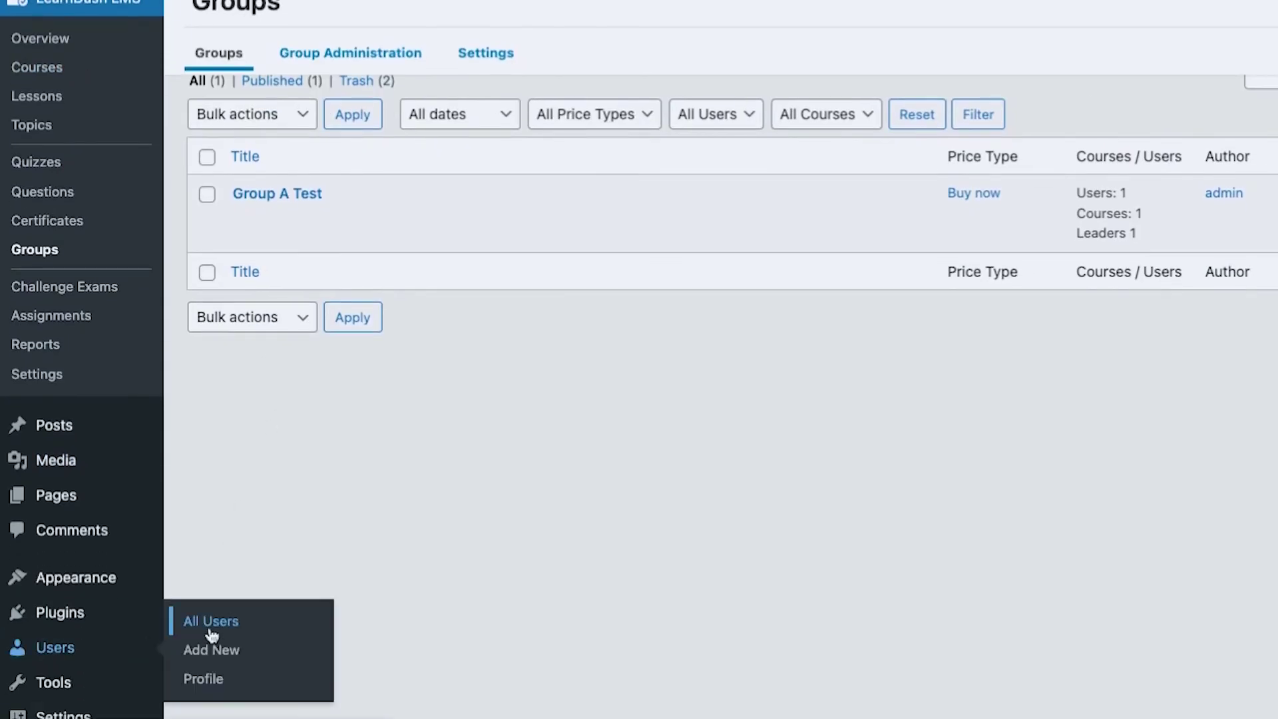
- Change the member account's role from Subscriber to Group Leader and update the user
left_click(211, 621)
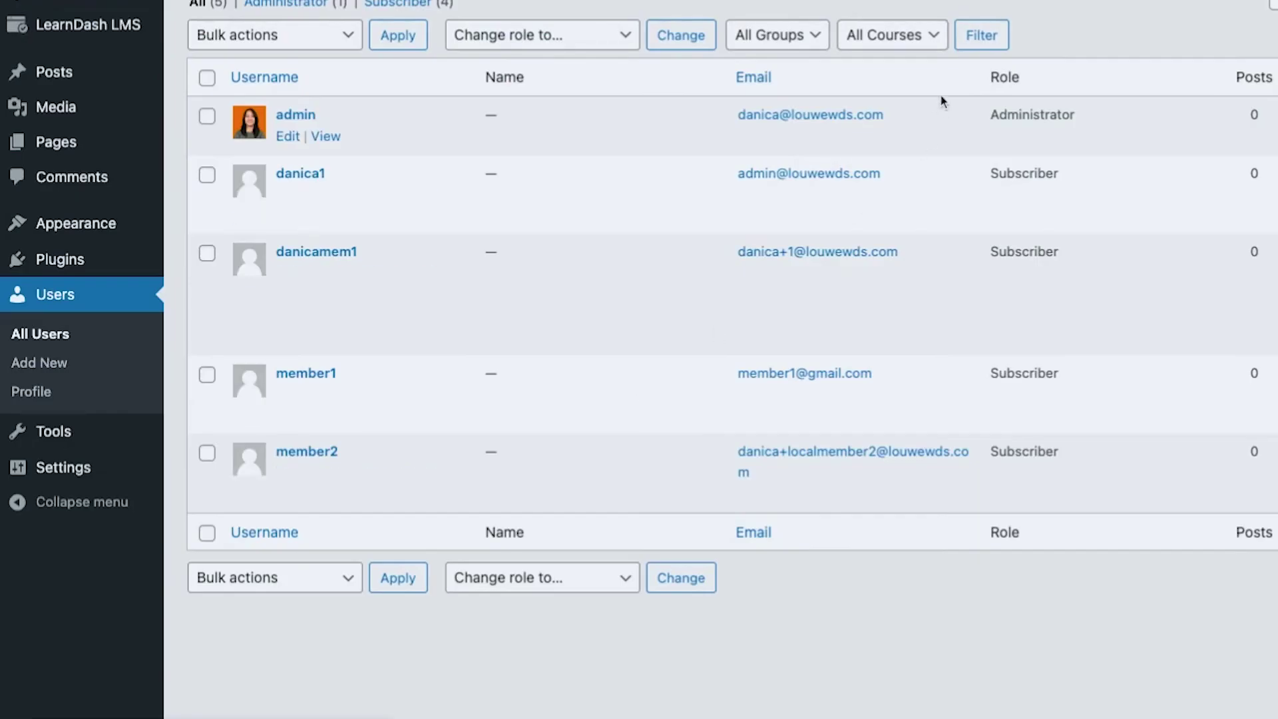
left_click(350, 255)
scroll(609, 400, "down", 5)
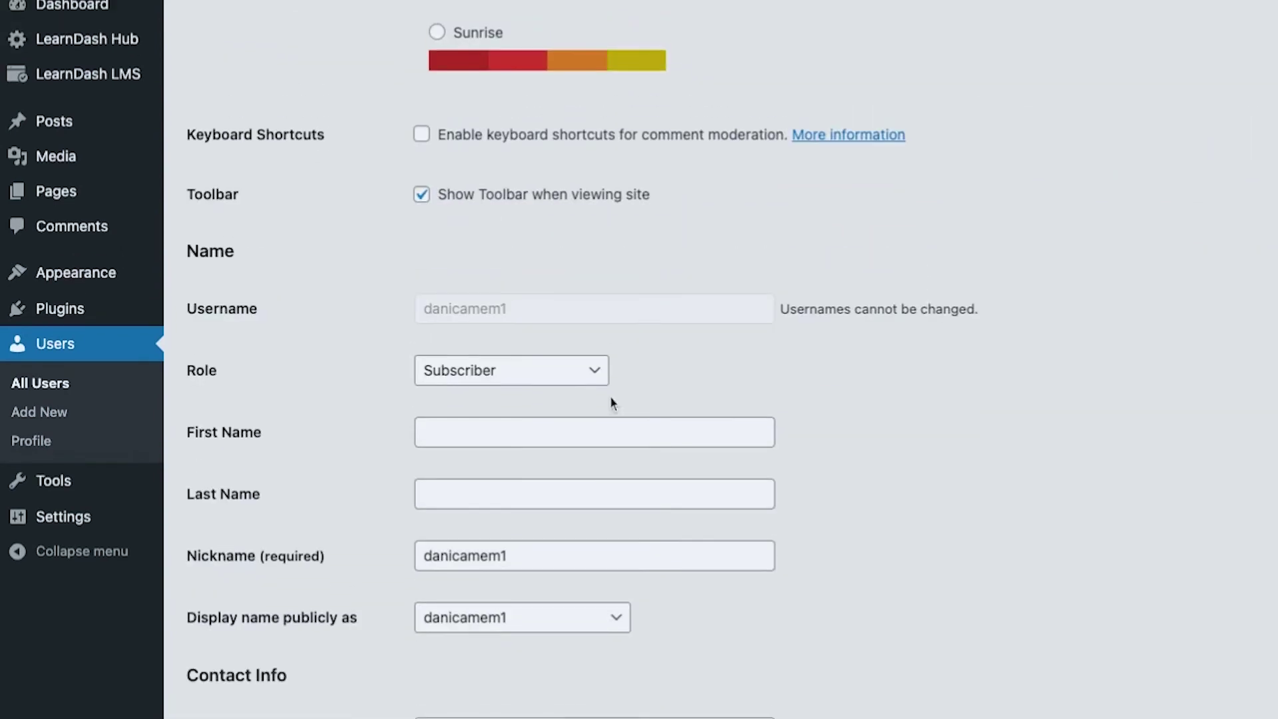
scroll(602, 442, "down", 3)
left_click(513, 88)
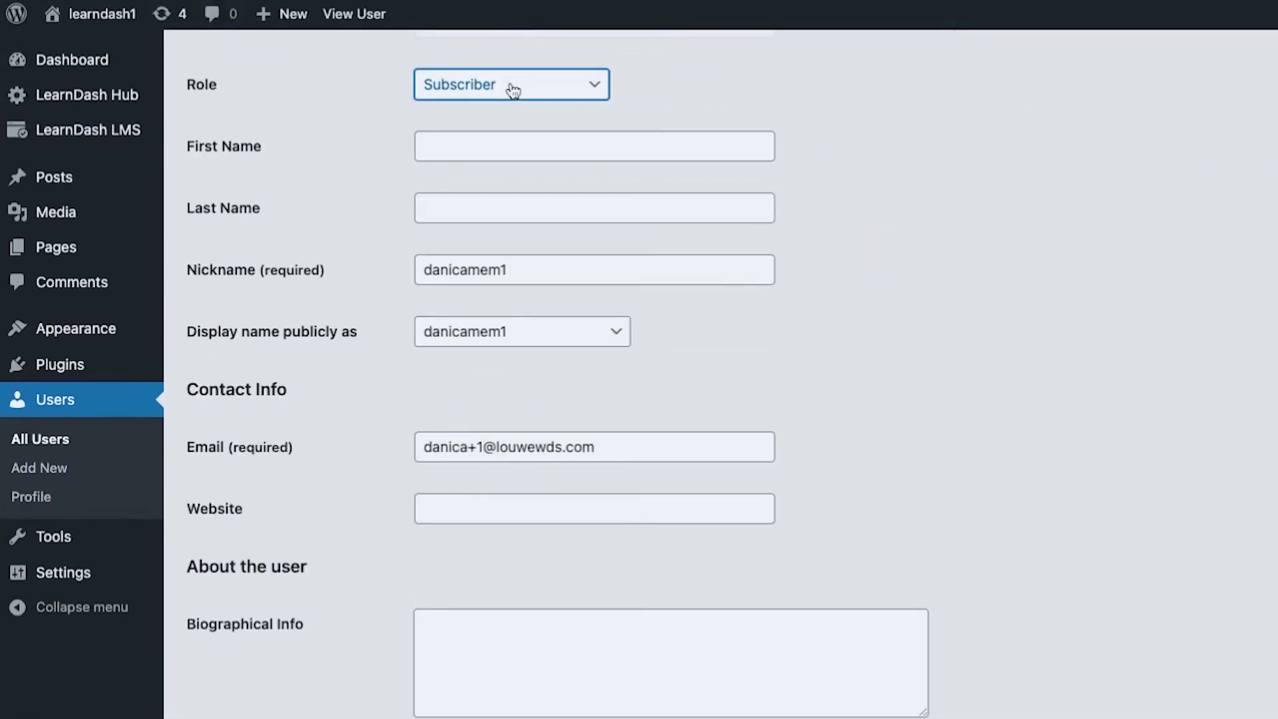
left_click(514, 87)
scroll(350, 218, "down", 5)
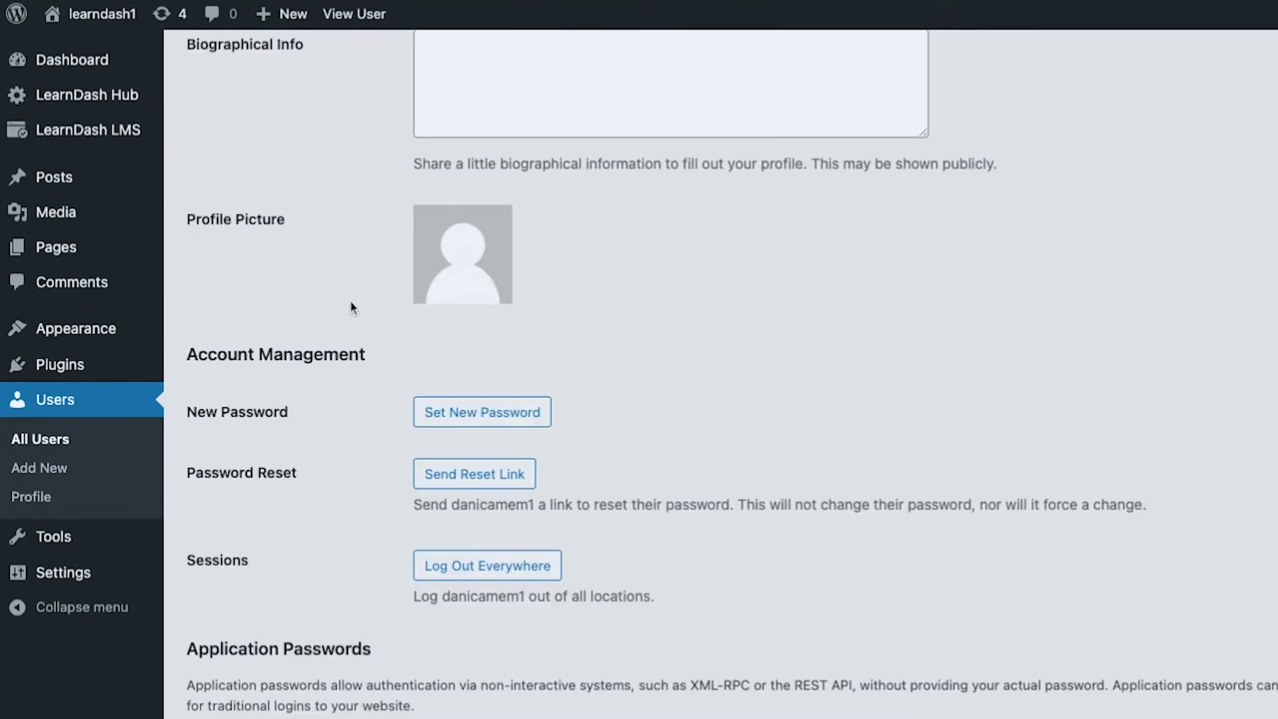
scroll(351, 300, "down", 5)
scroll(284, 600, "down", 5)
scroll(285, 712, "down", 2)
scroll(285, 649, "down", 5)
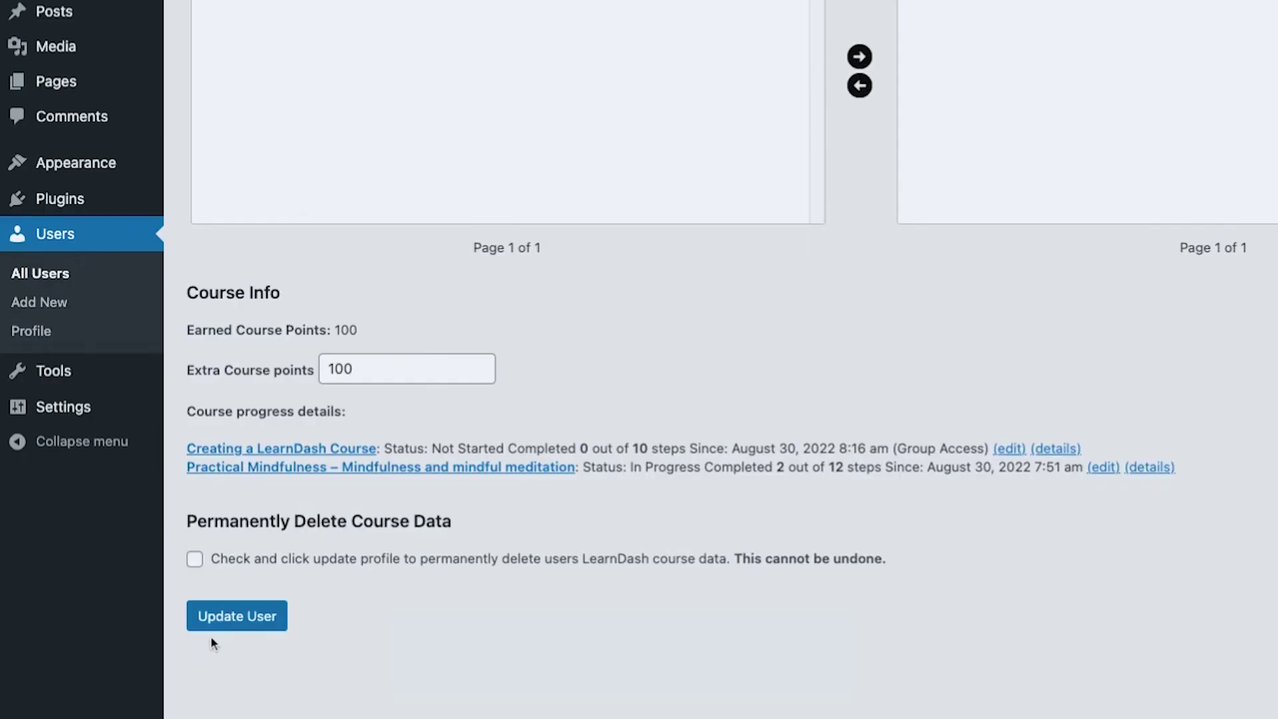
left_click(237, 615)
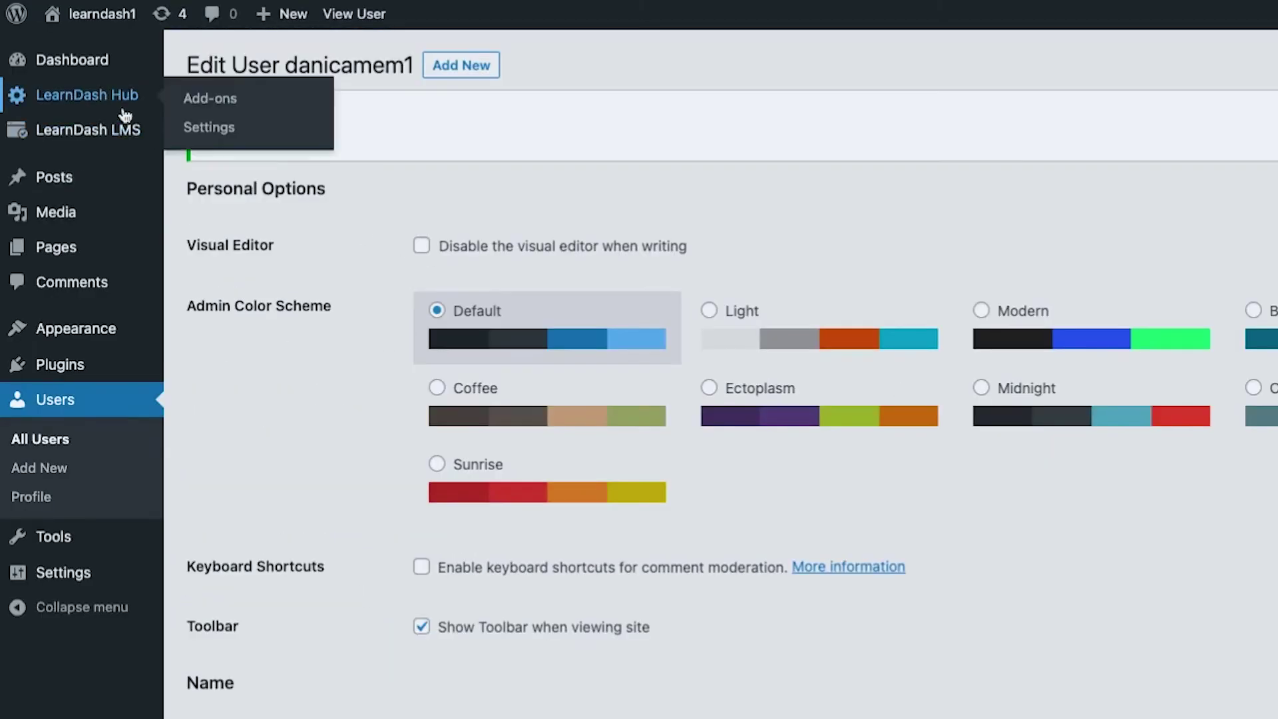
- Return to the Groups list and reopen Group A Test's Users panel
mouse_move(88, 131)
left_click(206, 345)
left_click(287, 324)
left_click(324, 98)
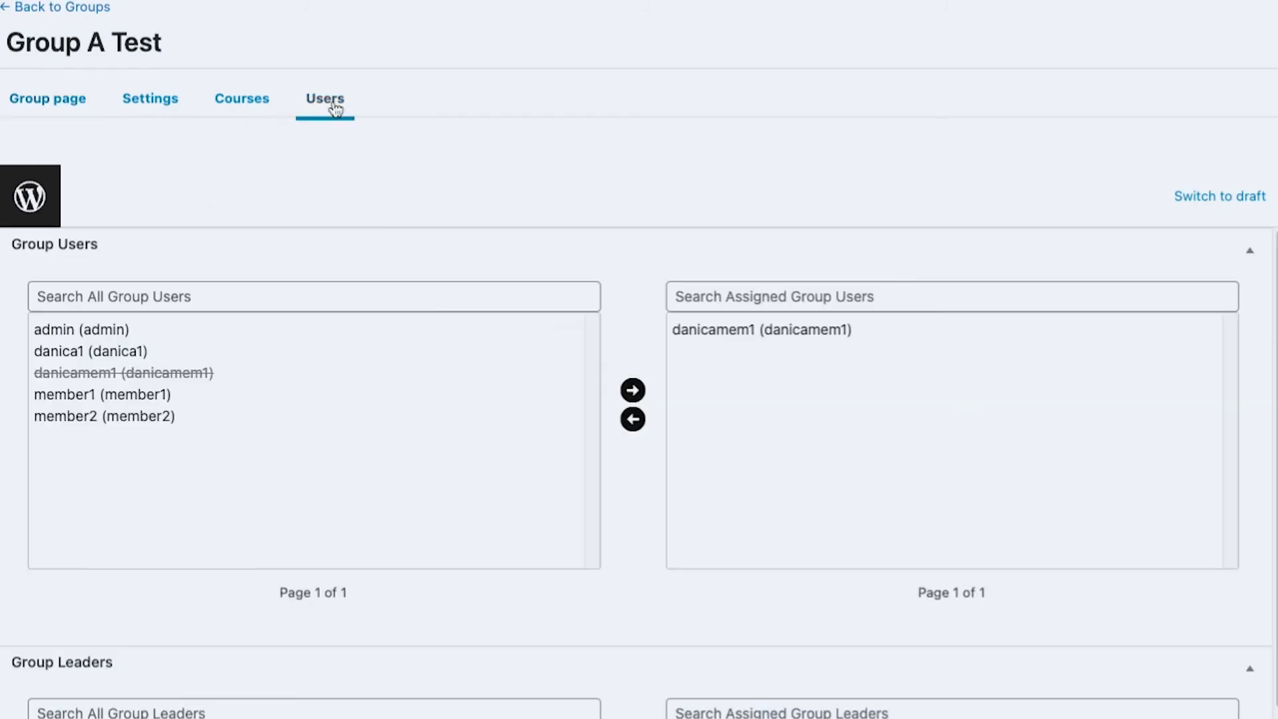
scroll(514, 540, "down", 5)
- Add the newly promoted member as a second group leader and update Group A Test
left_click(165, 568)
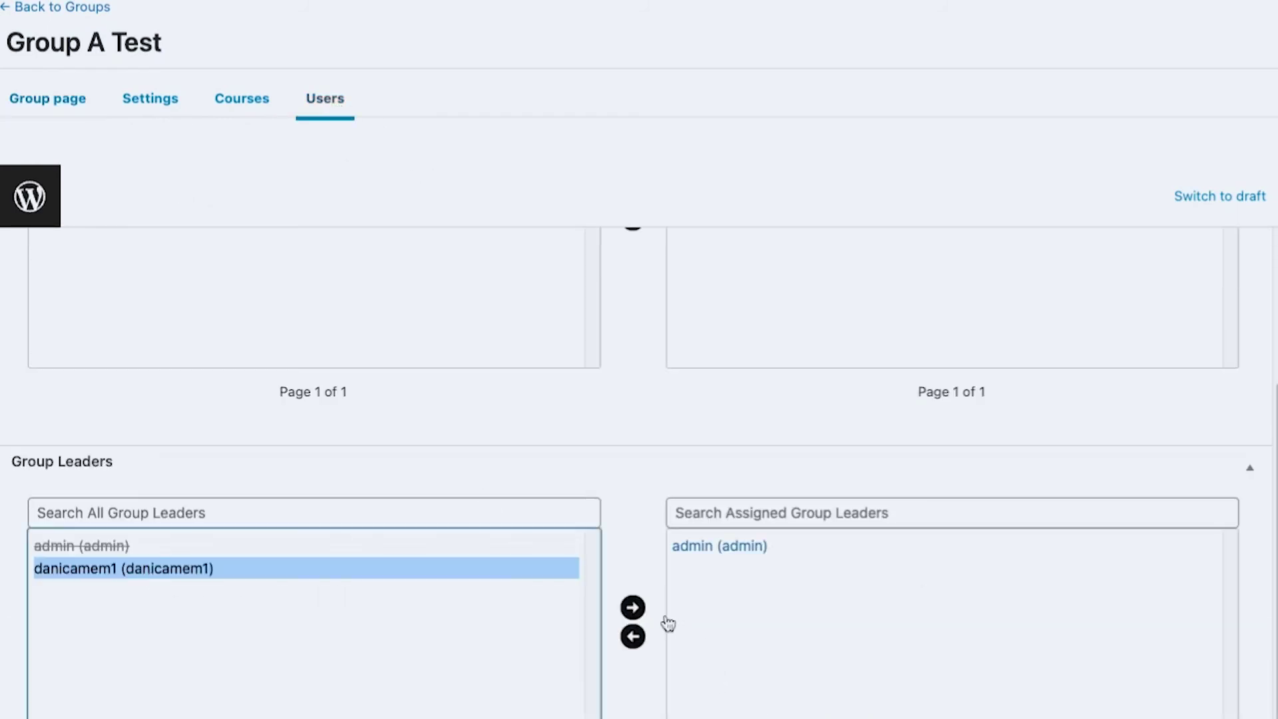
left_click(632, 608)
left_click(1252, 196)
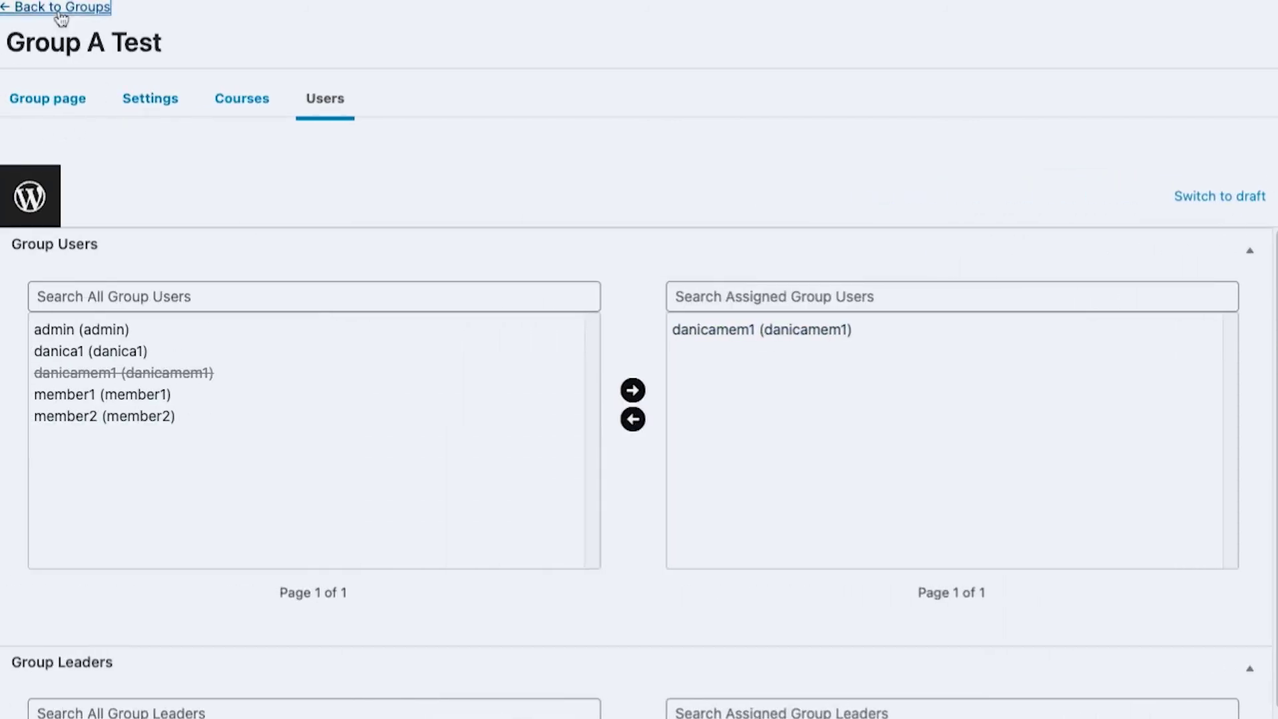
left_click(61, 8)
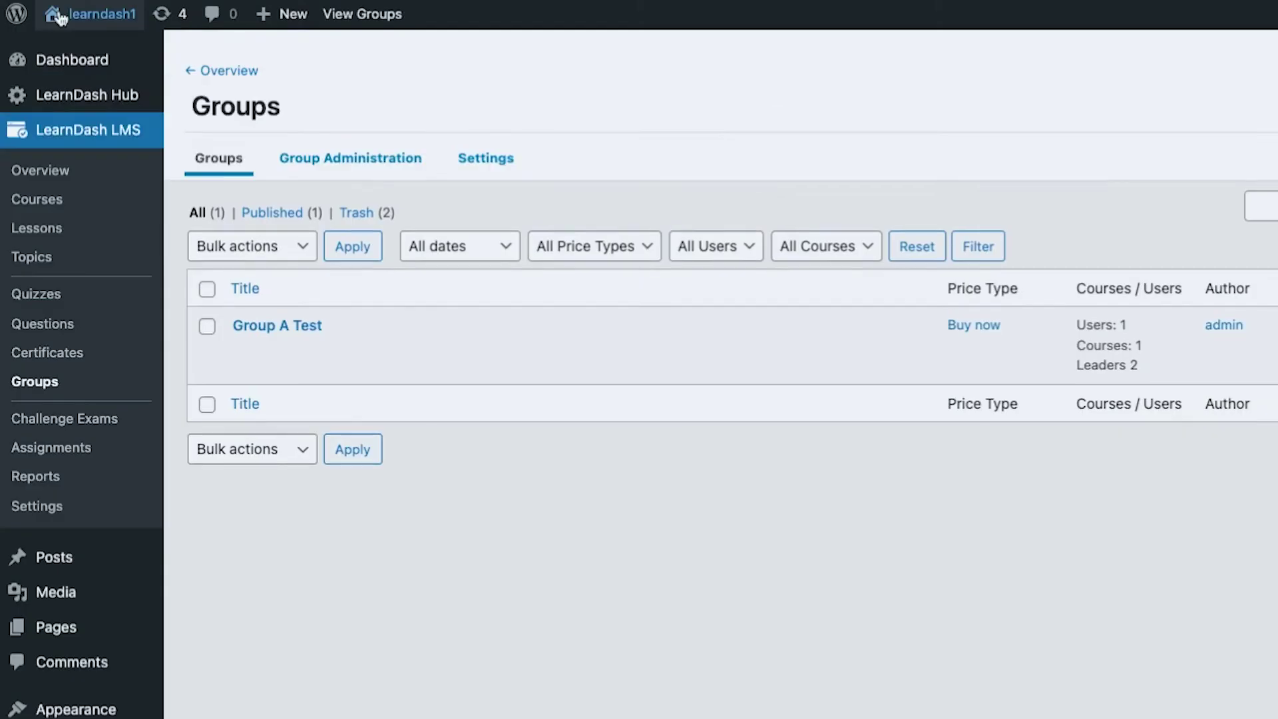
- Enable Manage Courses and Manage Groups for group leaders at the Basic level
left_click(482, 163)
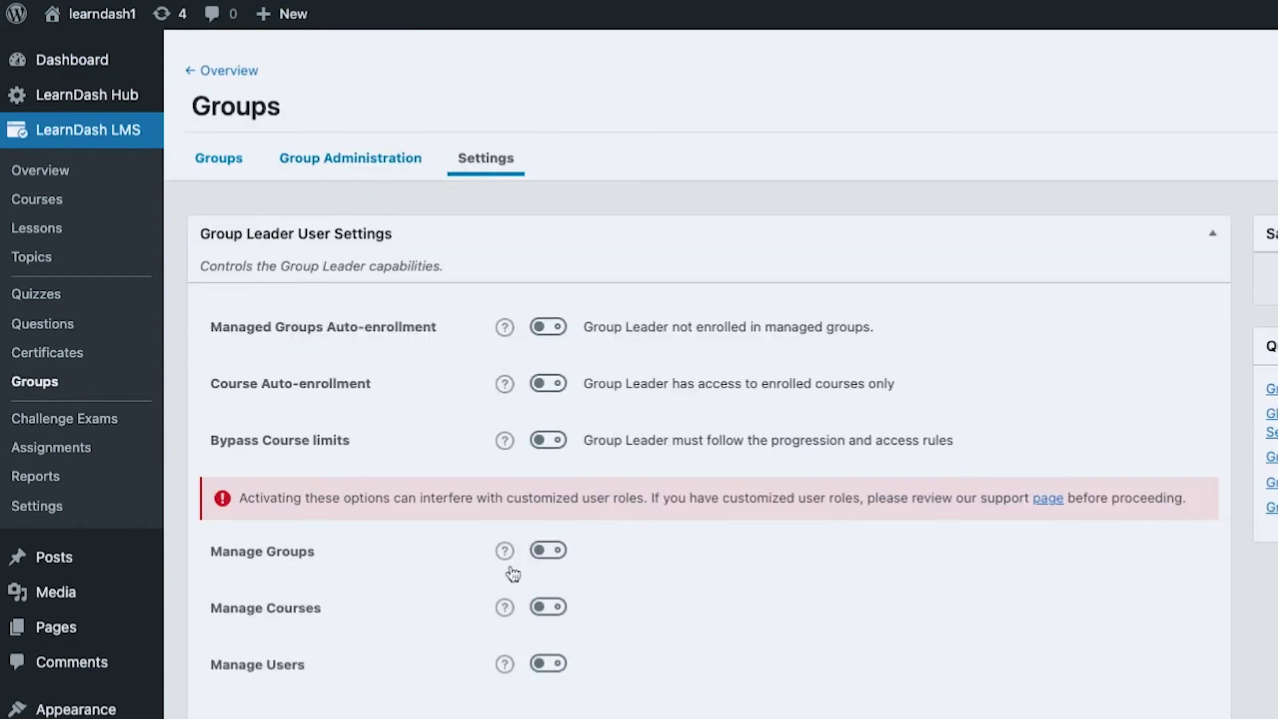
left_click(547, 607)
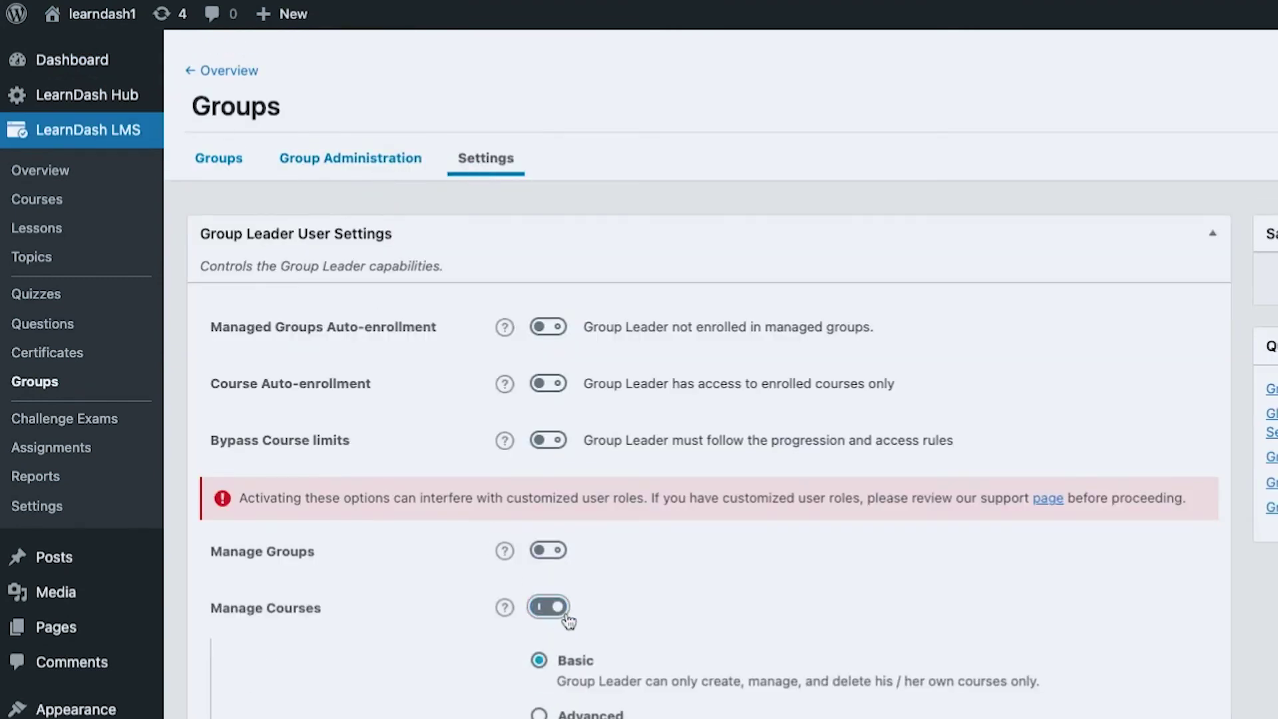
scroll(680, 599, "down", 1)
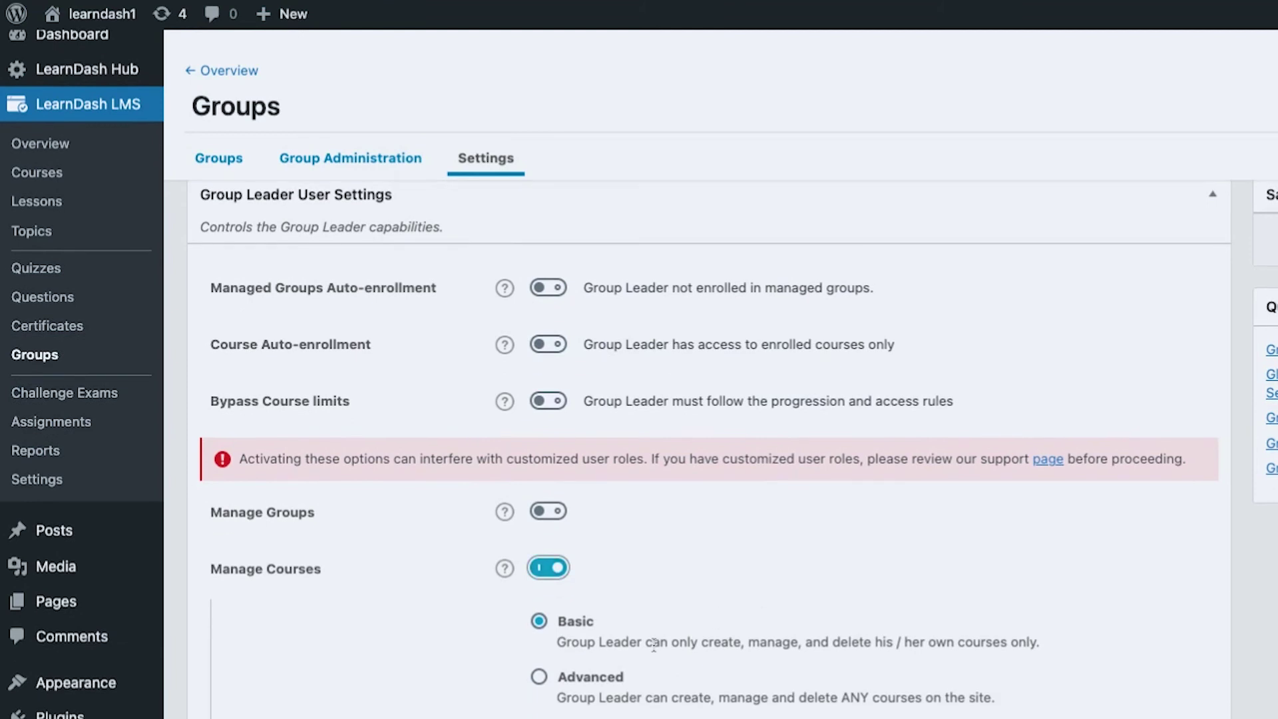
left_click(547, 513)
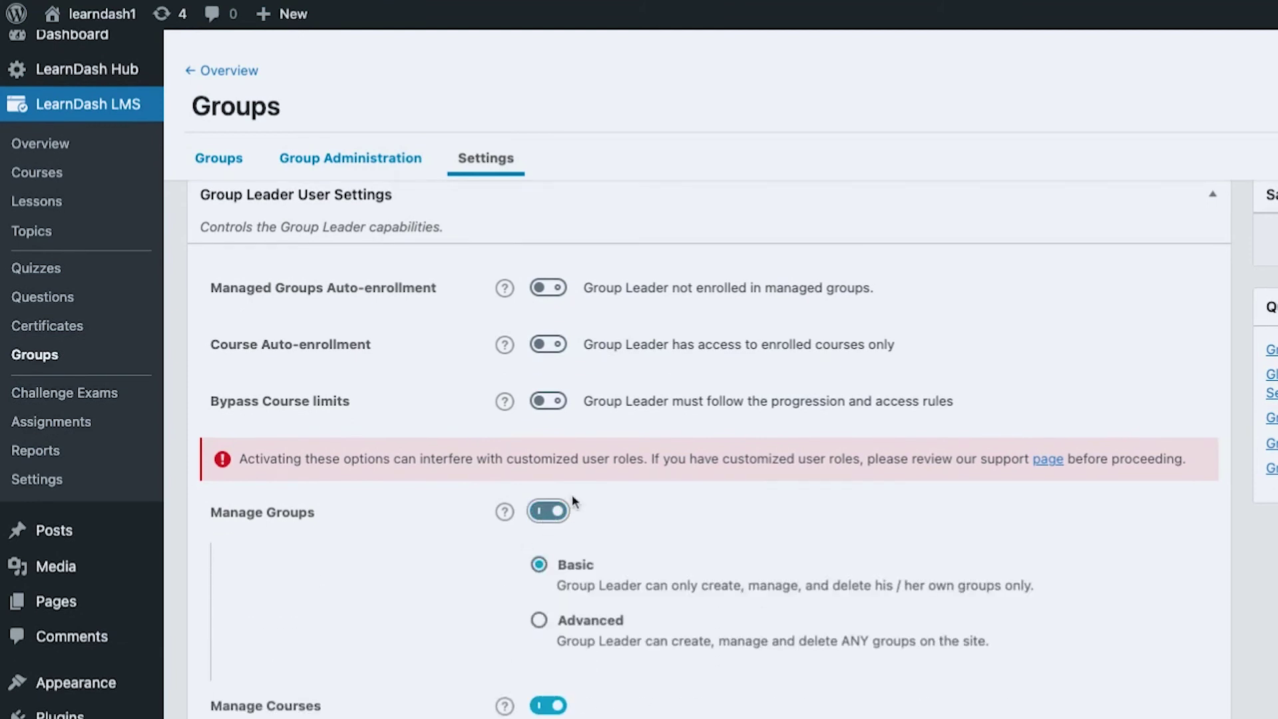
scroll(578, 503, "down", 2)
scroll(584, 683, "down", 2)
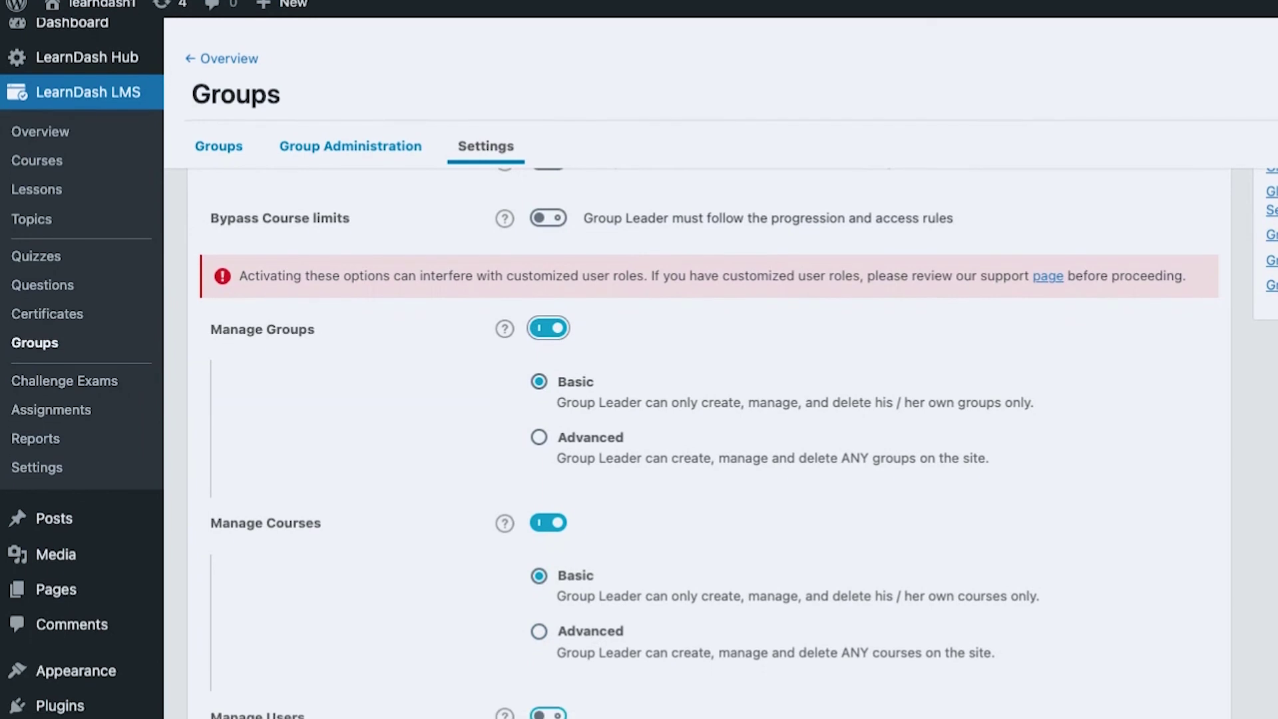
scroll(679, 449, "down", 2)
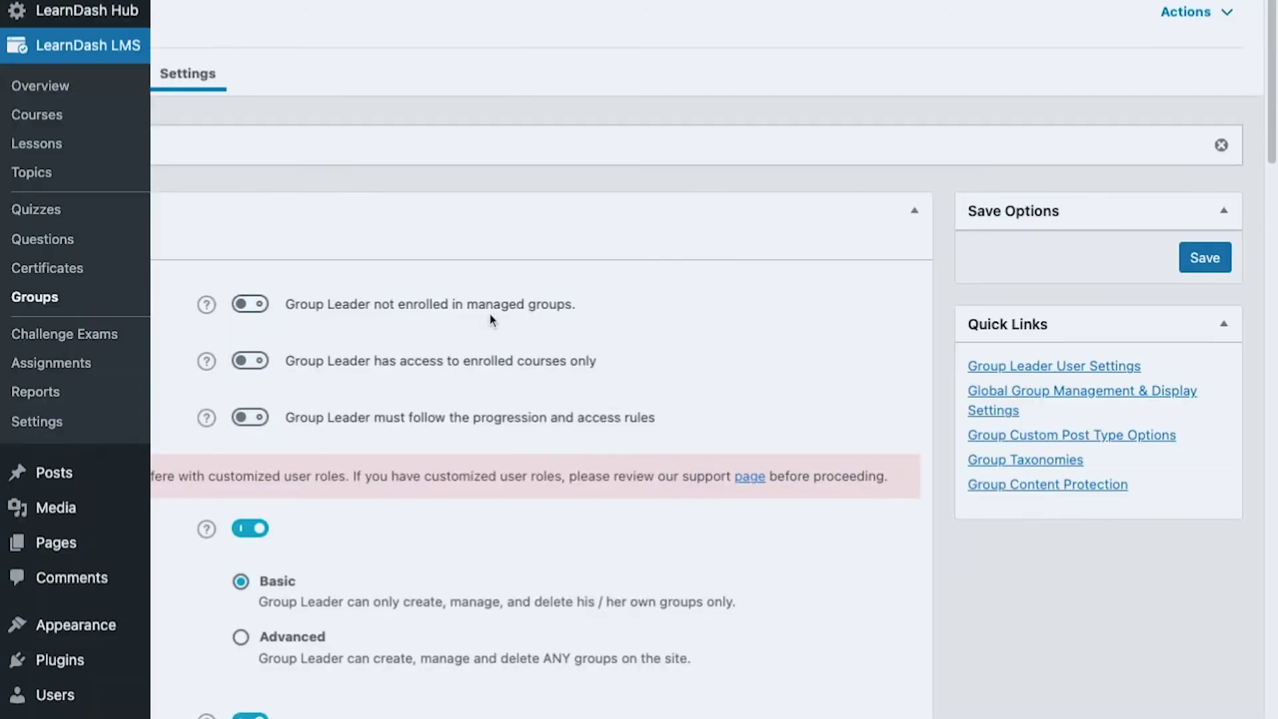
scroll(793, 320, "down", 5)
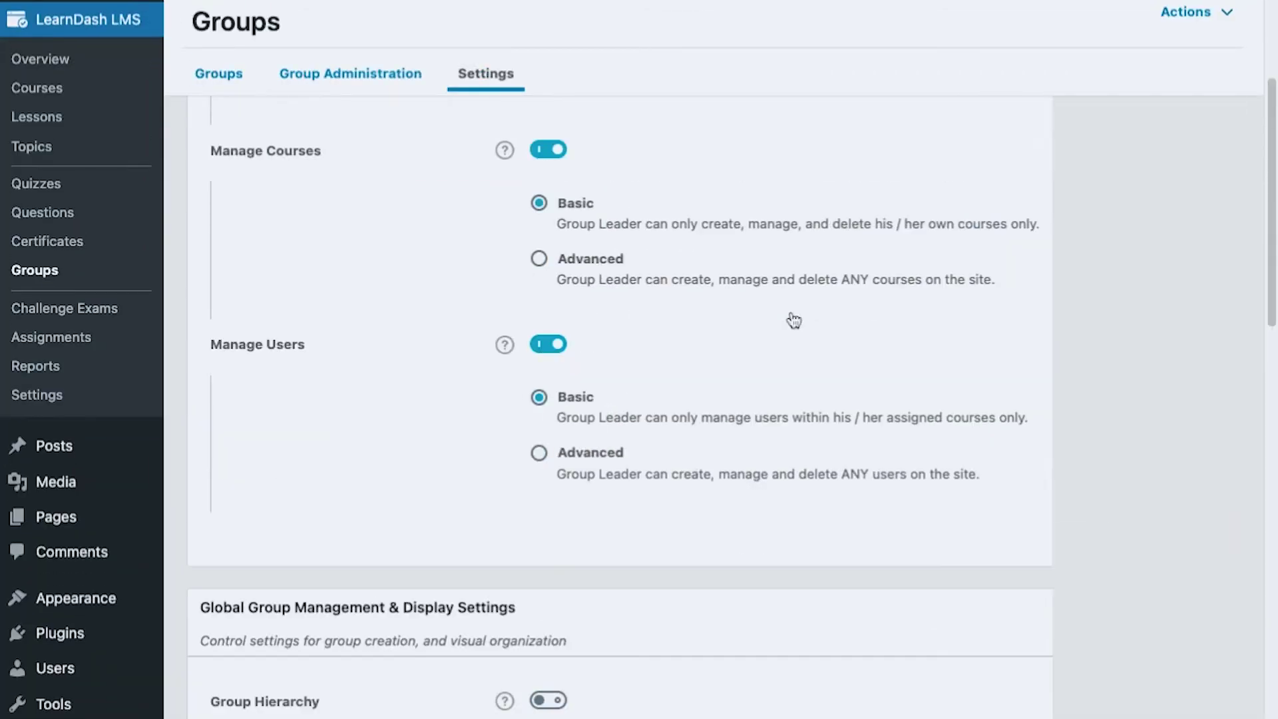
scroll(80, 659, "down", 1)
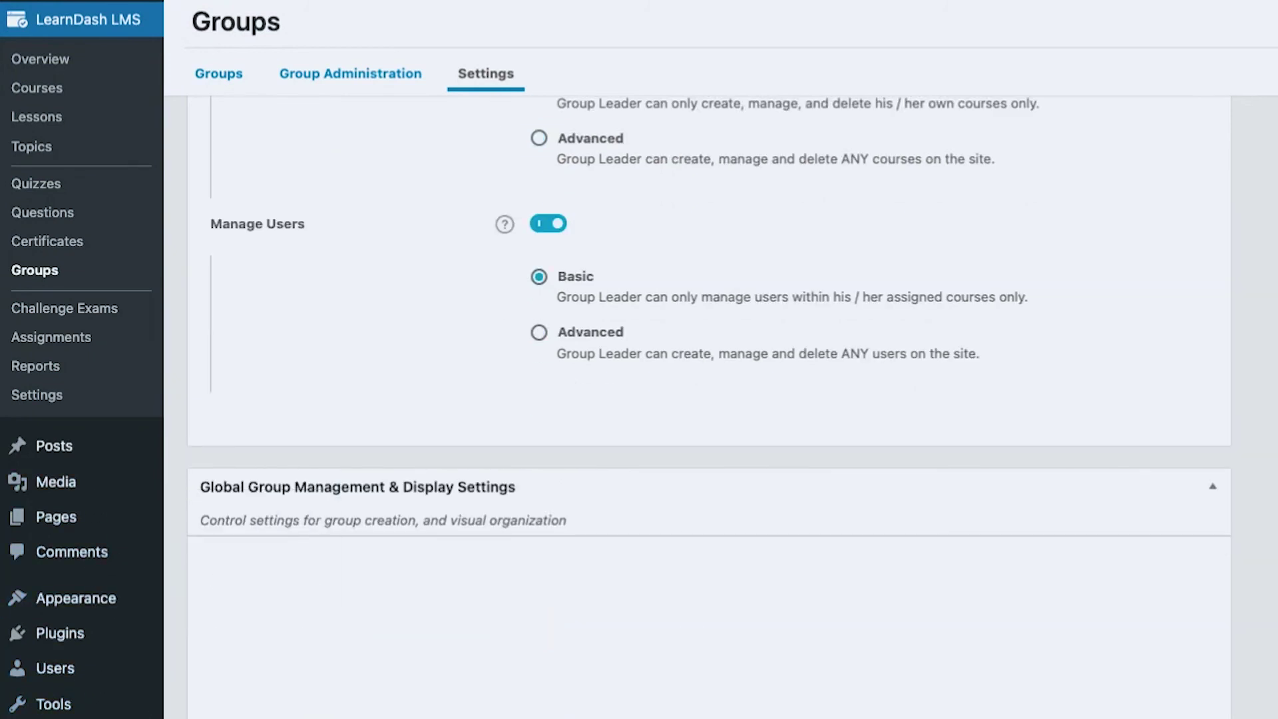
mouse_move(61, 633)
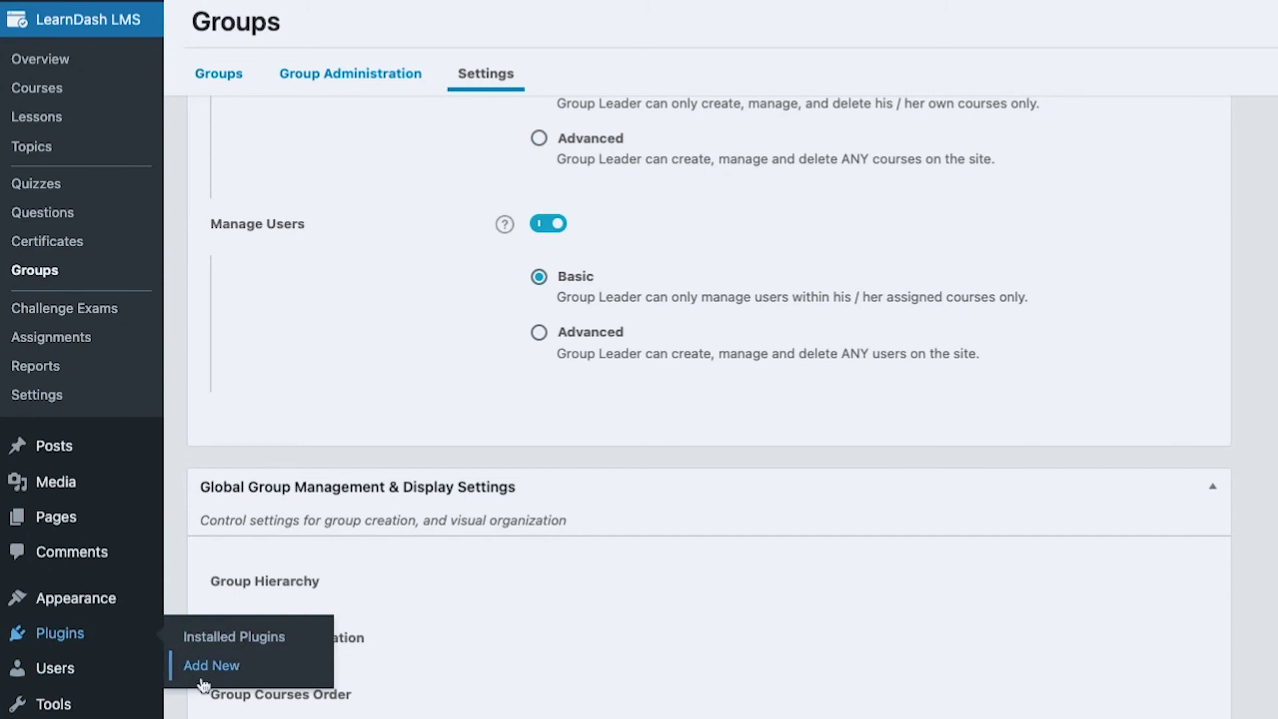
- Install the User Switching plugin from Plugins > Add New
left_click(211, 665)
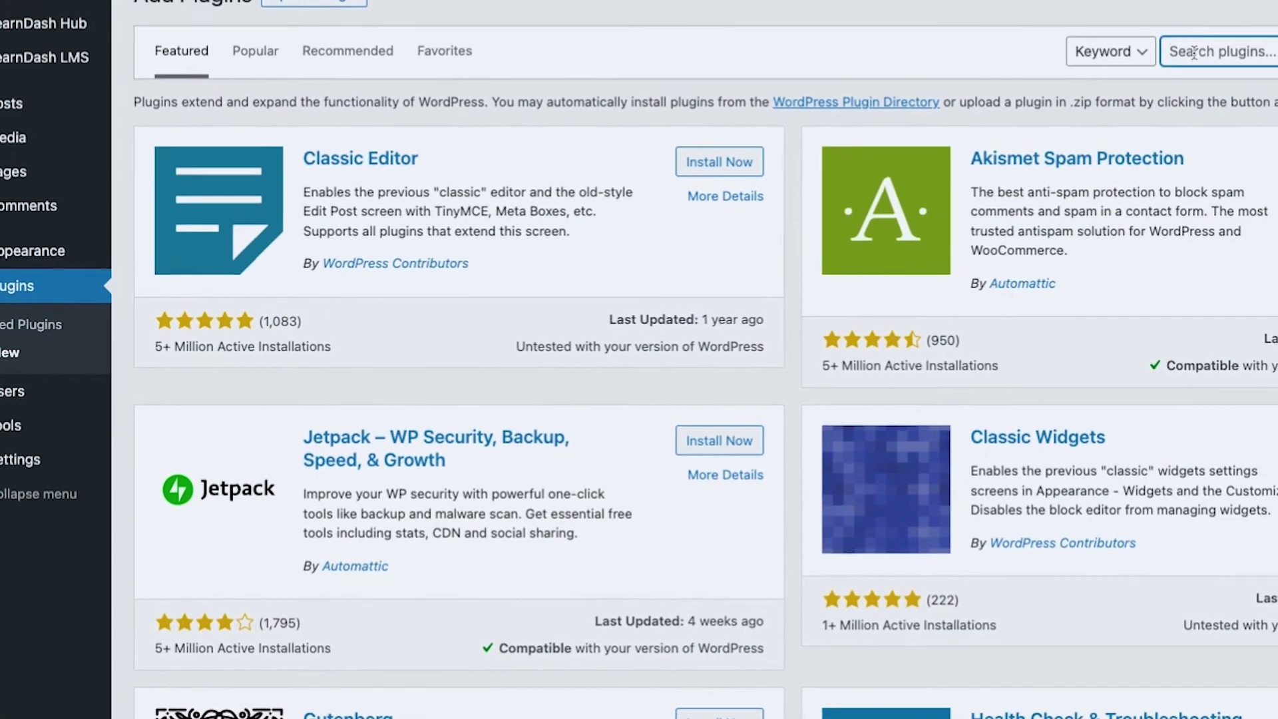
type("user switch")
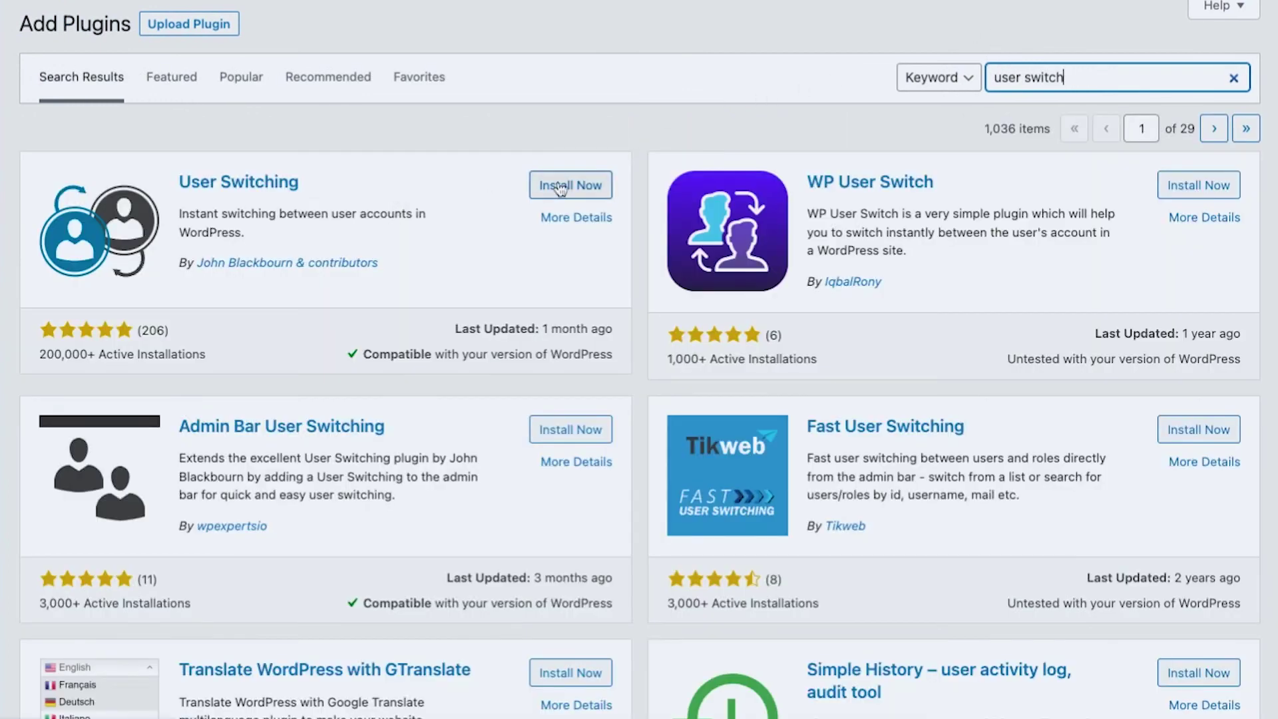
left_click(570, 185)
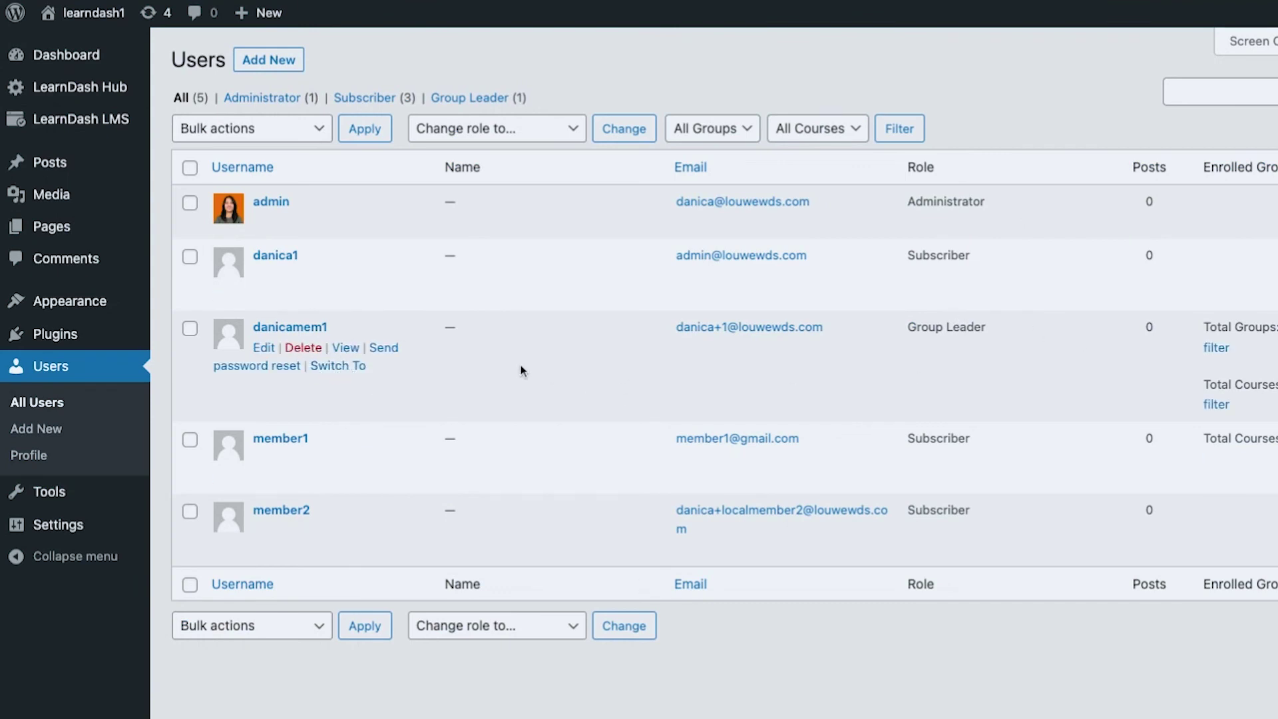
- Switch into the group leader's account and browse Courses, Lessons and Groups as that user
left_click(338, 366)
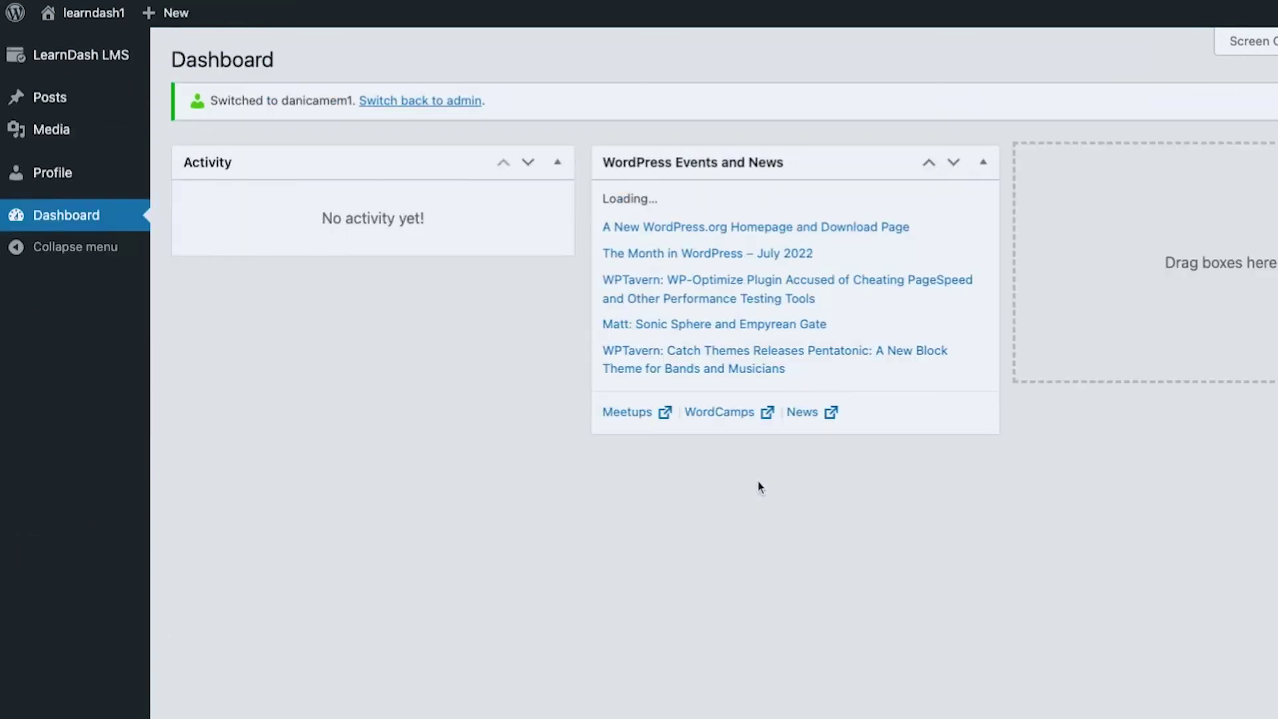
mouse_move(80, 54)
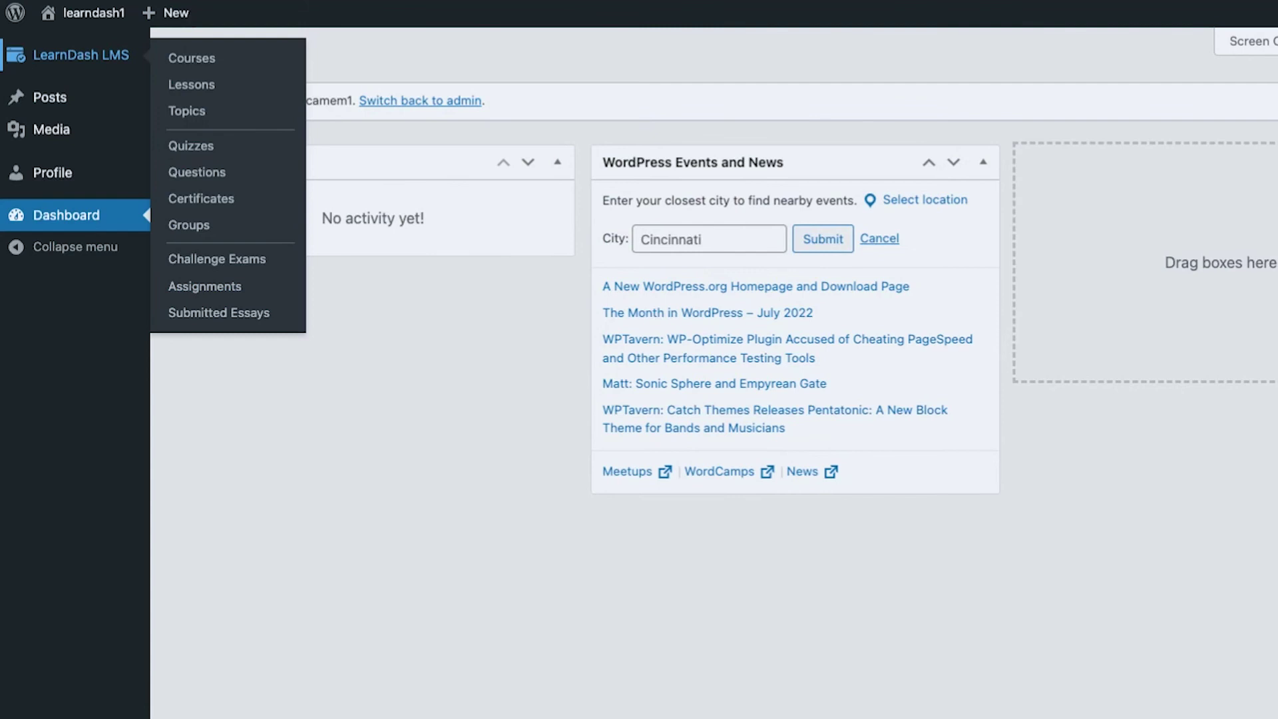
left_click(207, 60)
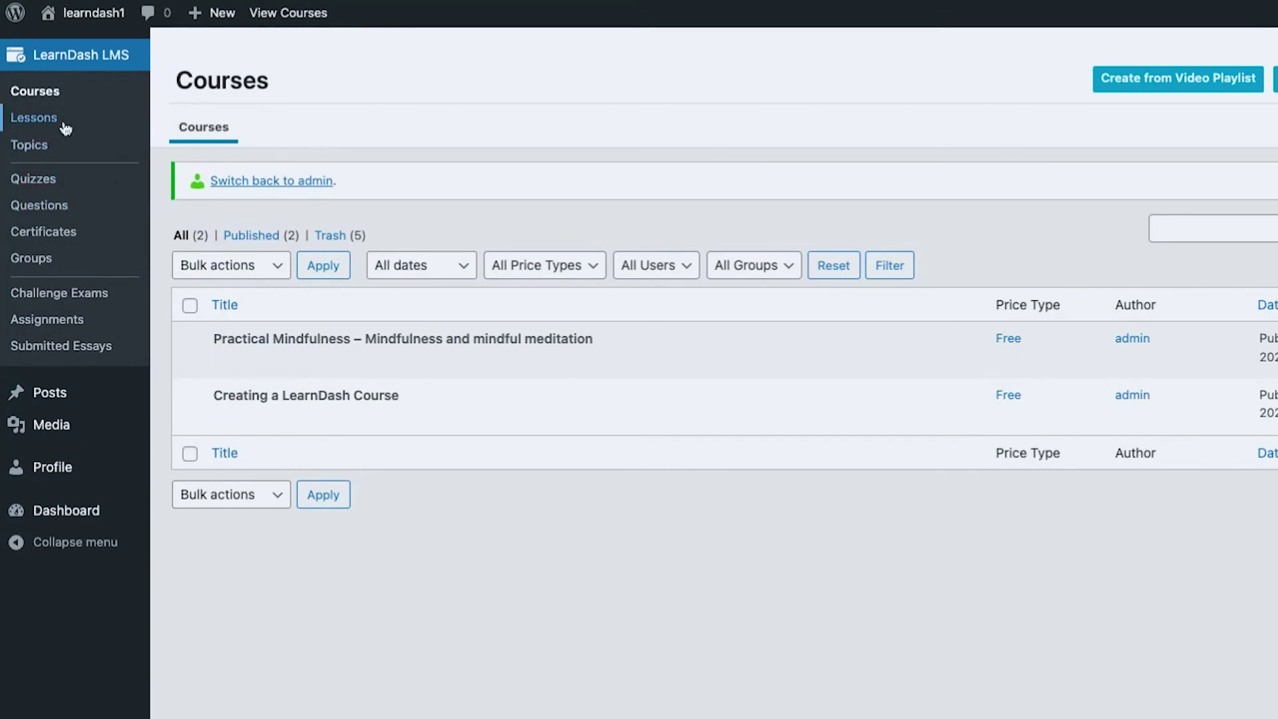
left_click(34, 117)
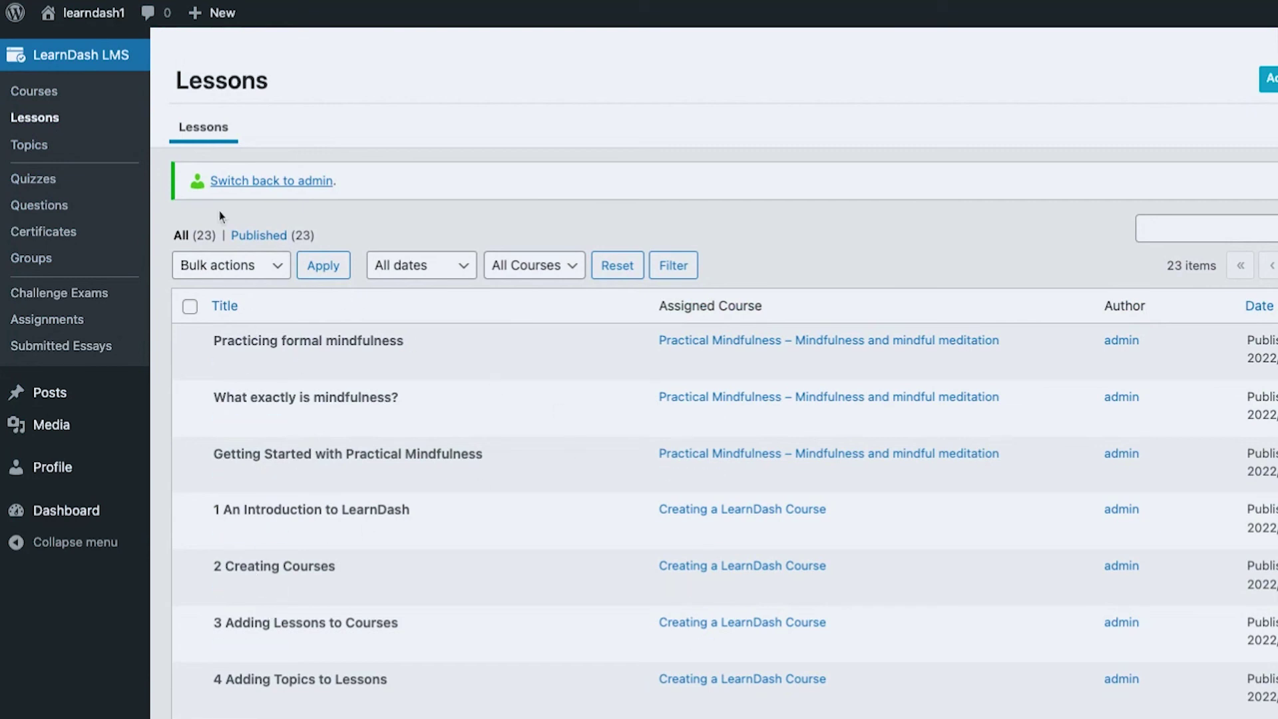
left_click(40, 94)
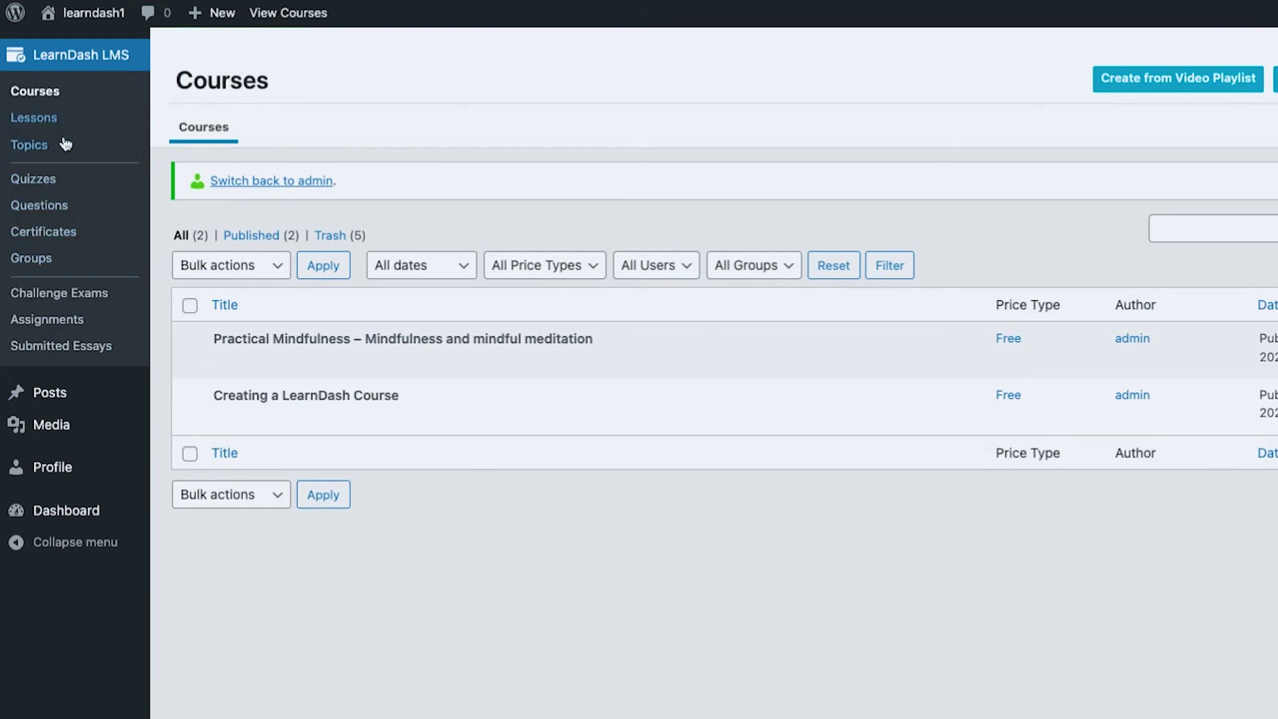
left_click(66, 261)
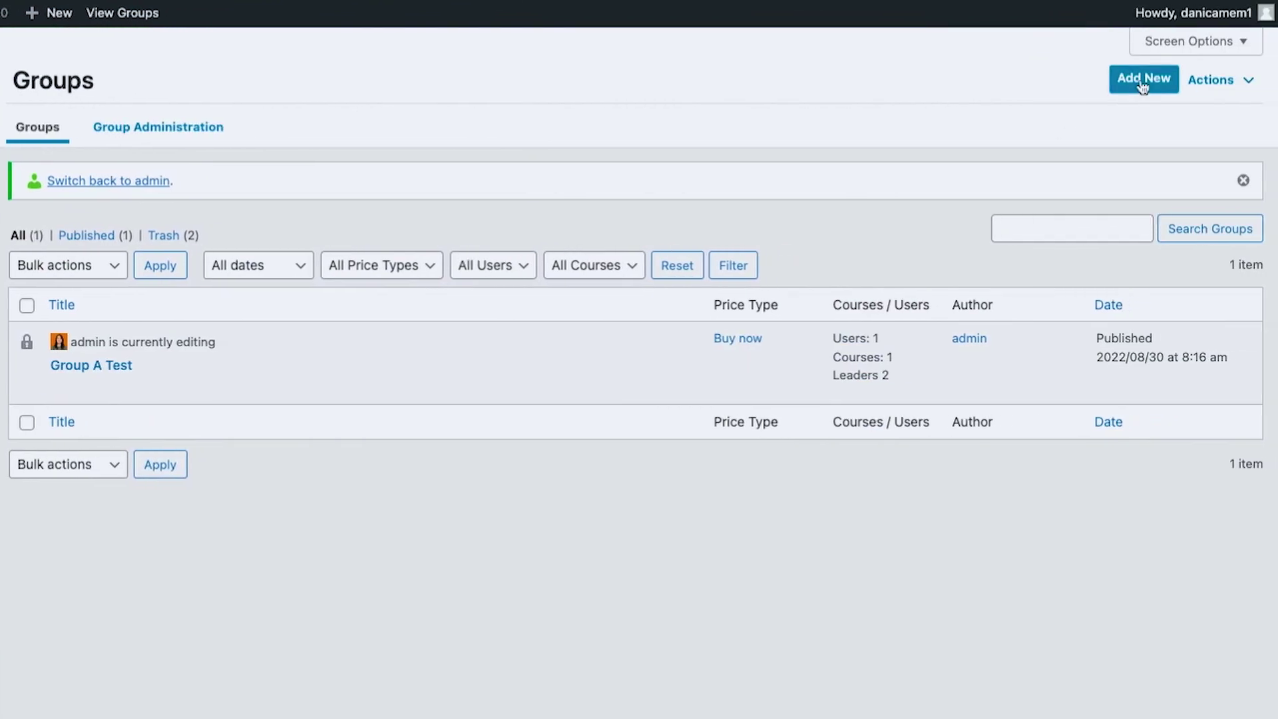
- Create a new group titled 'Company A' and review its empty Users list
left_click(1143, 84)
left_click(780, 149)
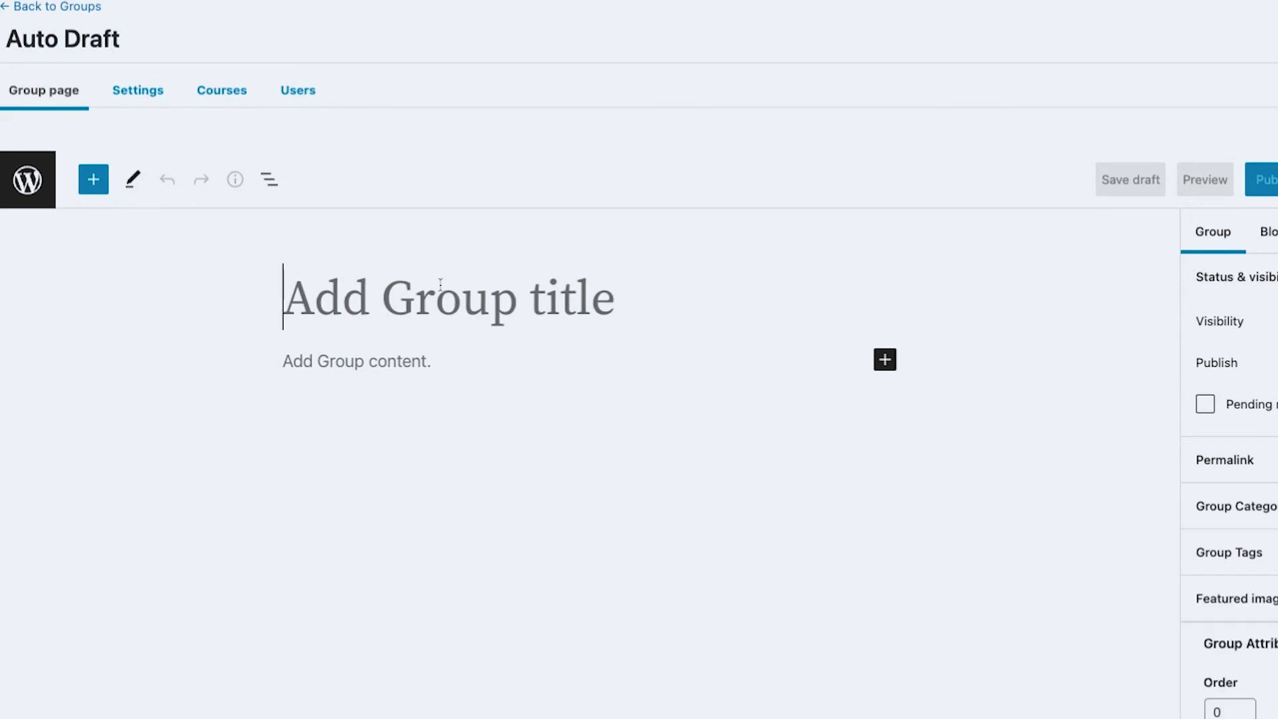
type("Com")
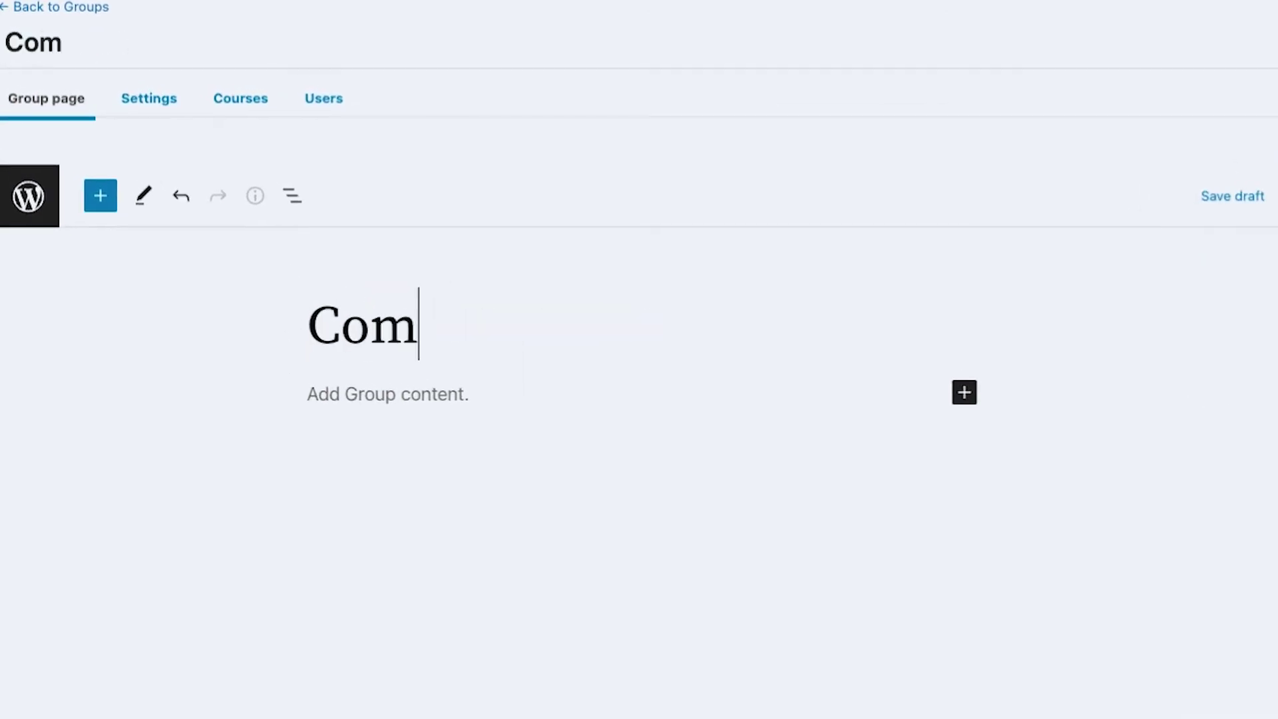
type("pany A")
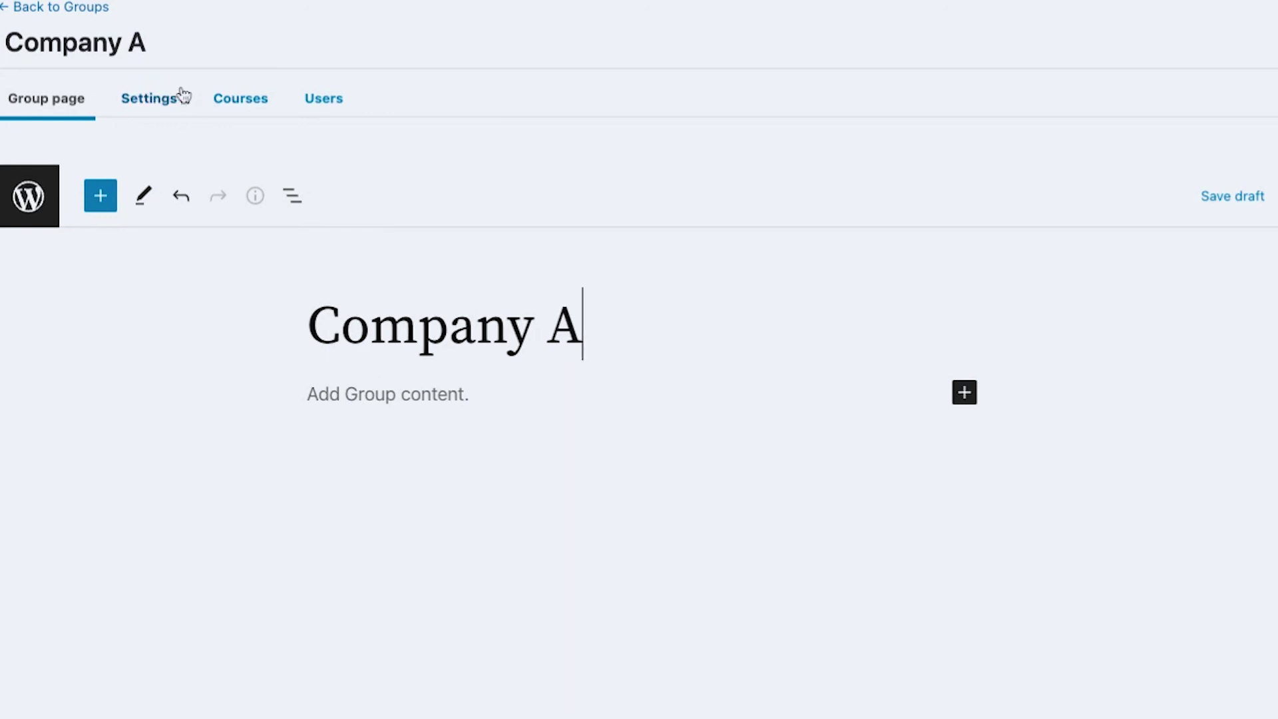
left_click(330, 100)
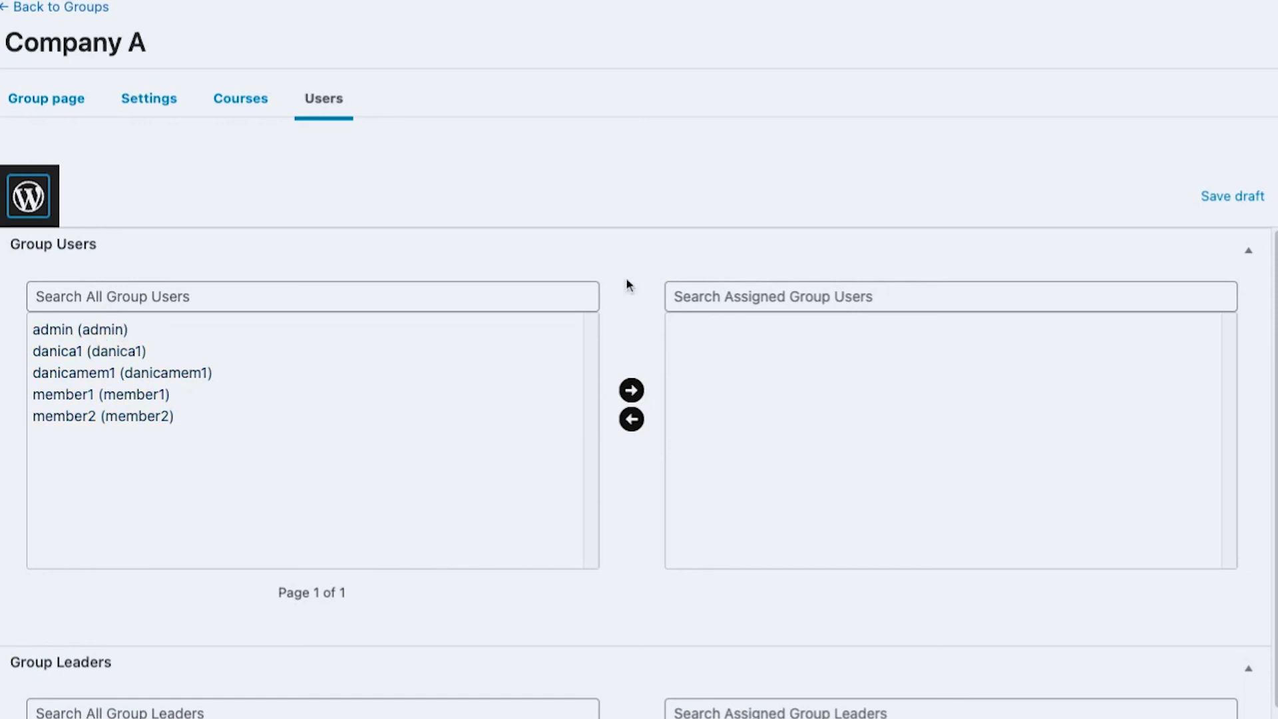
scroll(630, 370, "down", 2)
scroll(506, 555, "up", 2)
- Leave the editor, open the Practical Mindfulness course and view its Groups panel
left_click(32, 198)
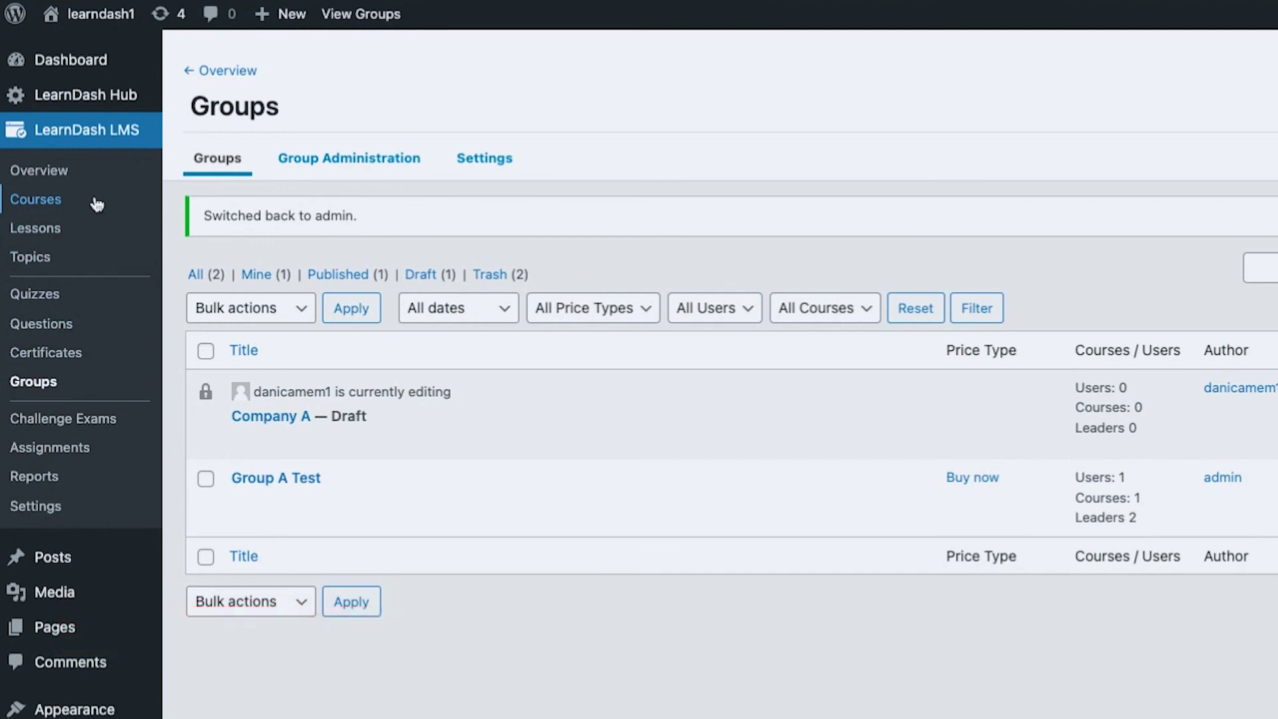
left_click(98, 203)
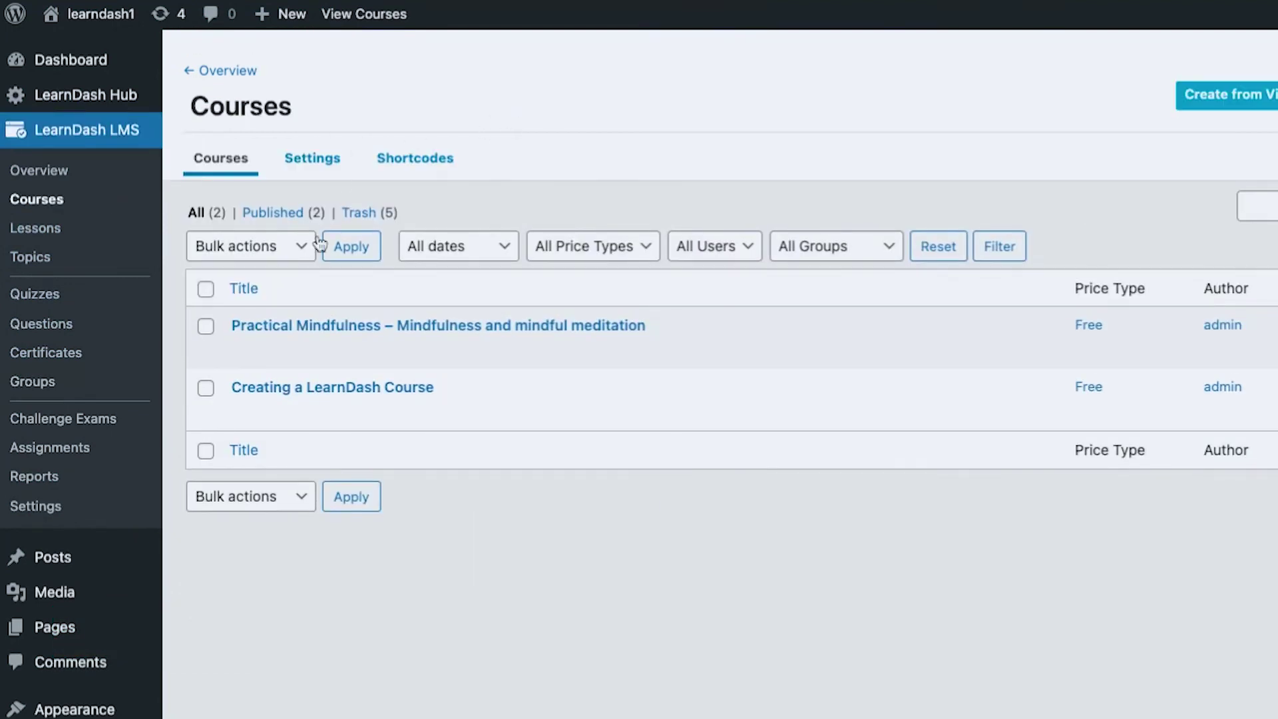
left_click(302, 325)
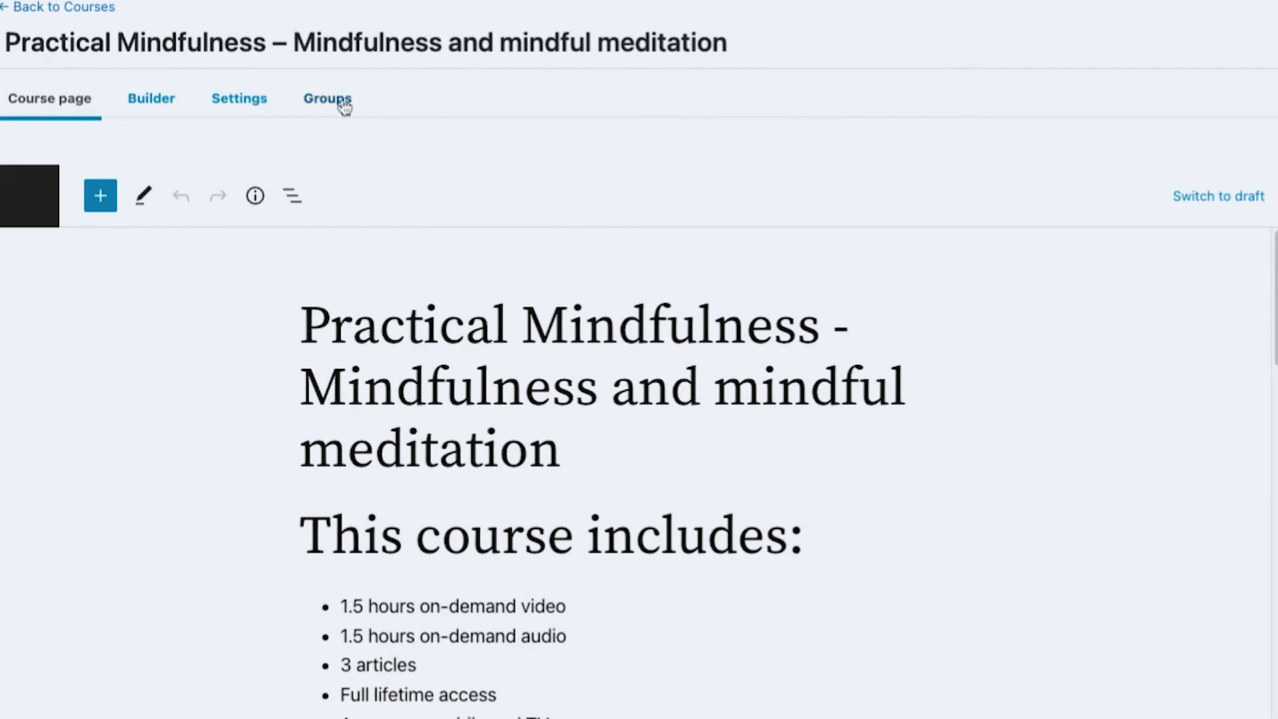
left_click(340, 99)
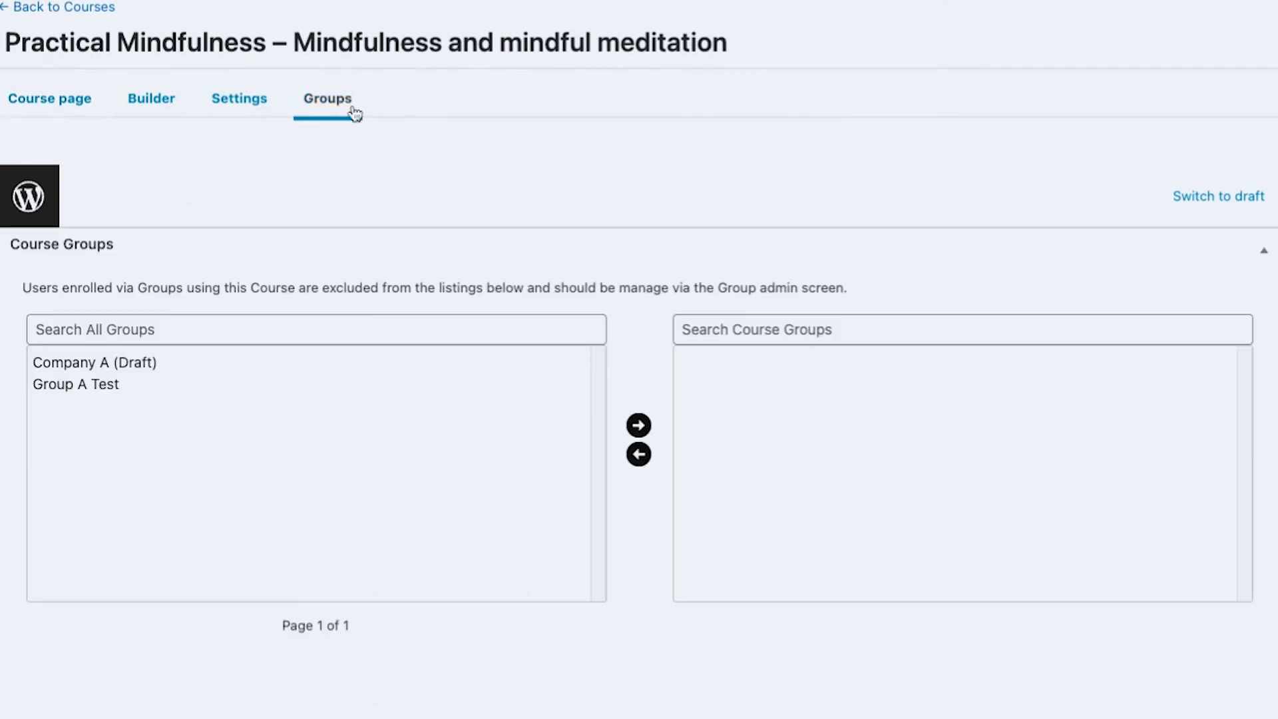